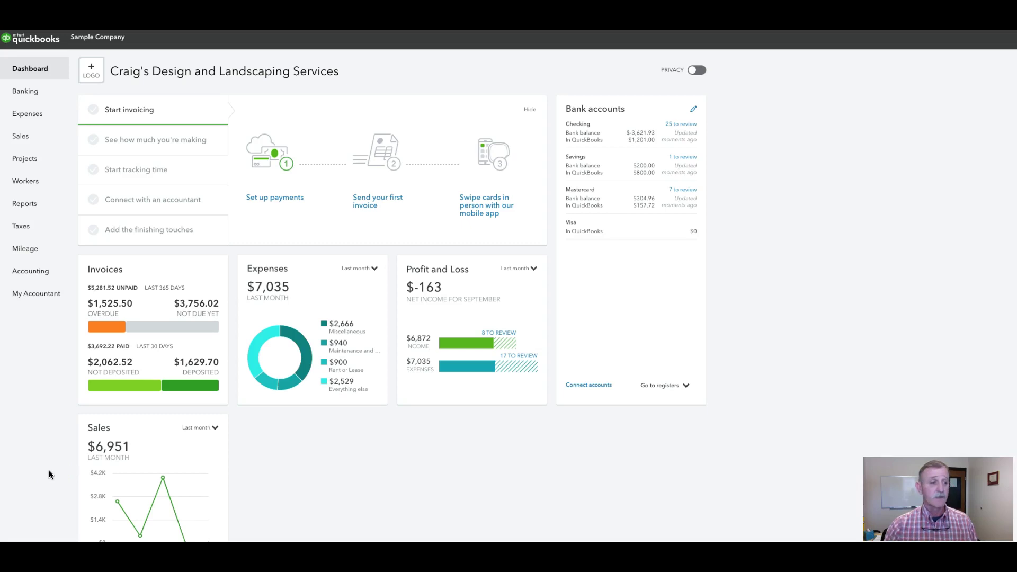
From the chart of accounts, start a new account with type Other Income
left_click(30, 273)
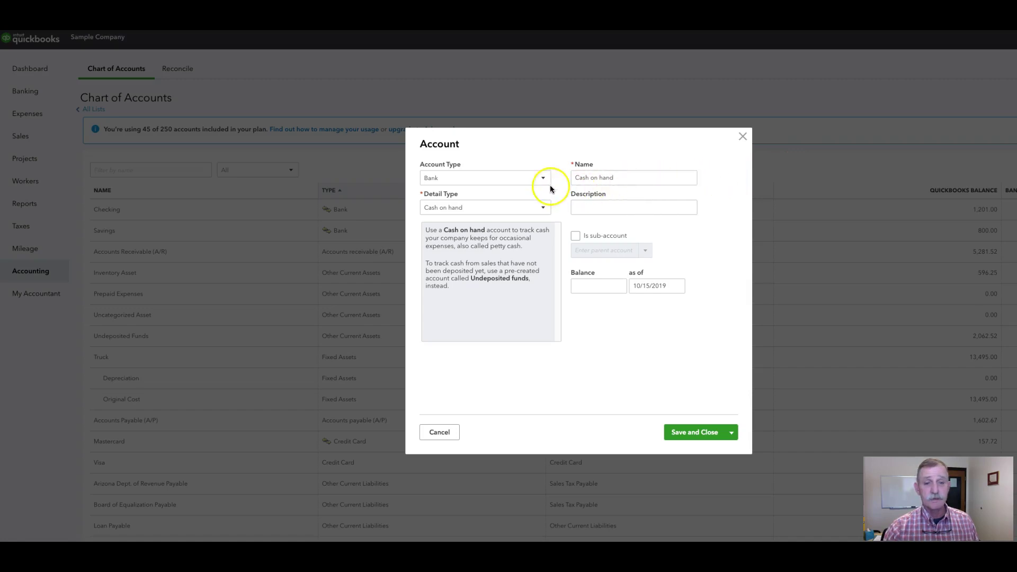
left_click(543, 180)
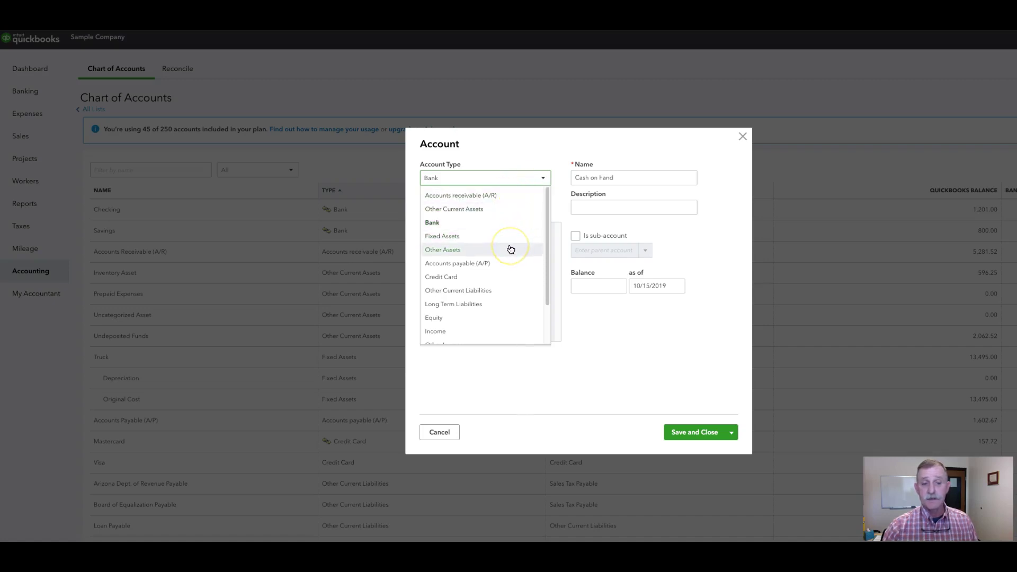
scroll(509, 281, "down", 1)
scroll(507, 298, "down", 1)
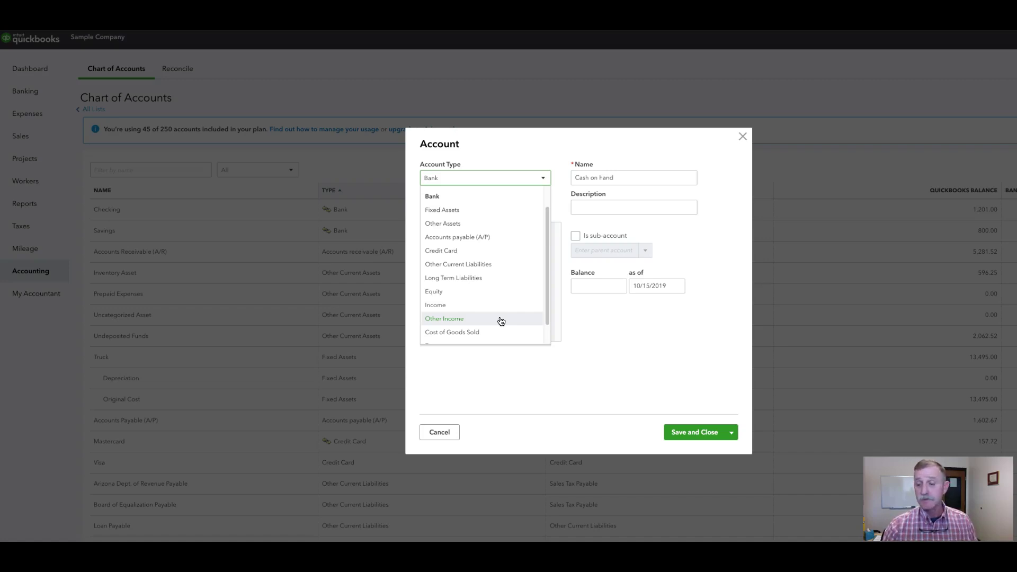
left_click(493, 320)
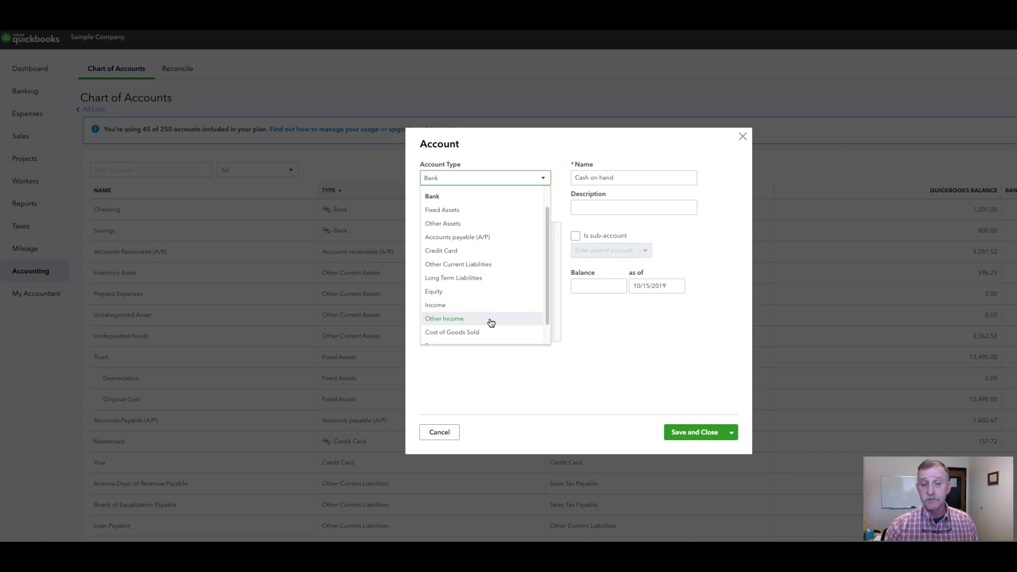
left_click(491, 321)
Replace the default Dividend Income name with Pay Checks
left_click(577, 178)
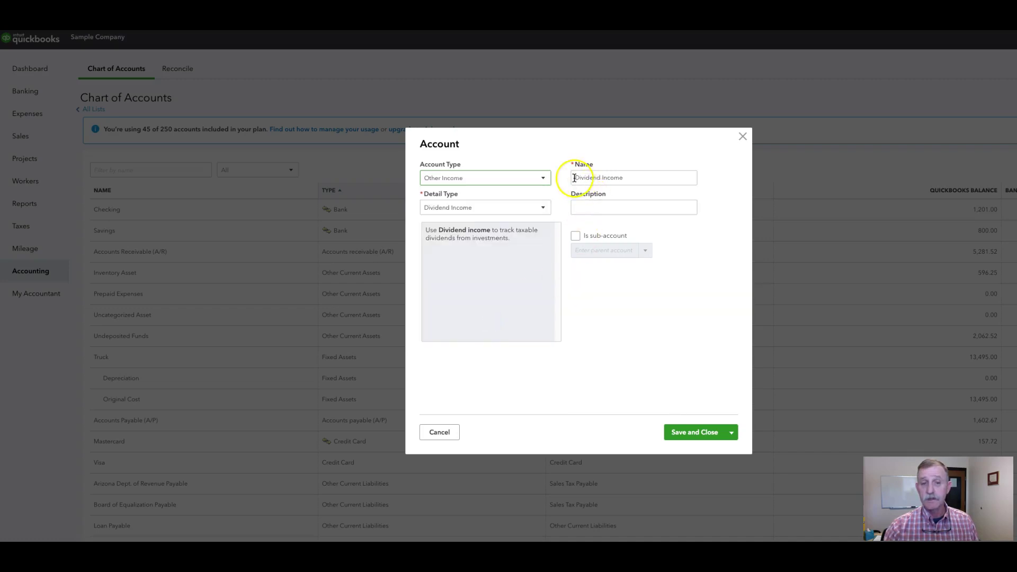
left_click_drag(576, 178, 663, 176)
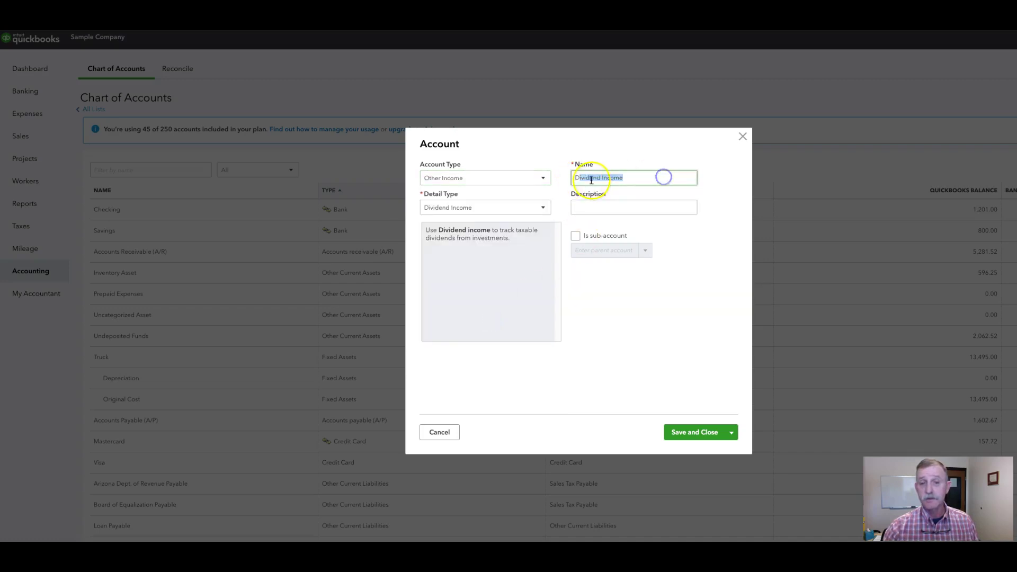
left_click_drag(575, 178, 630, 177)
type("Pay Checks")
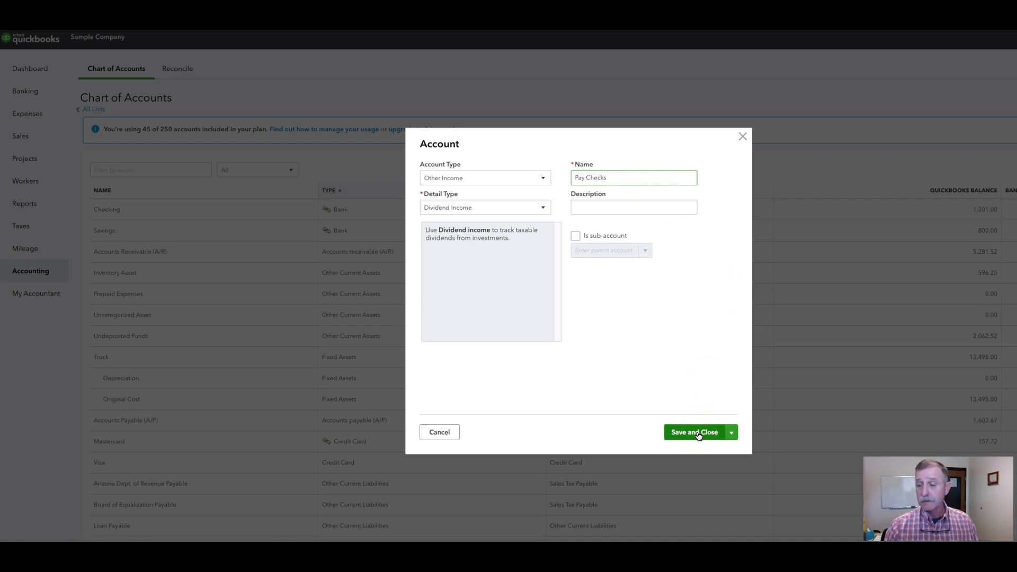
left_click(734, 173)
Save Pay Checks, then set up another Other Income account with Other Miscellaneous Income detail
left_click(742, 138)
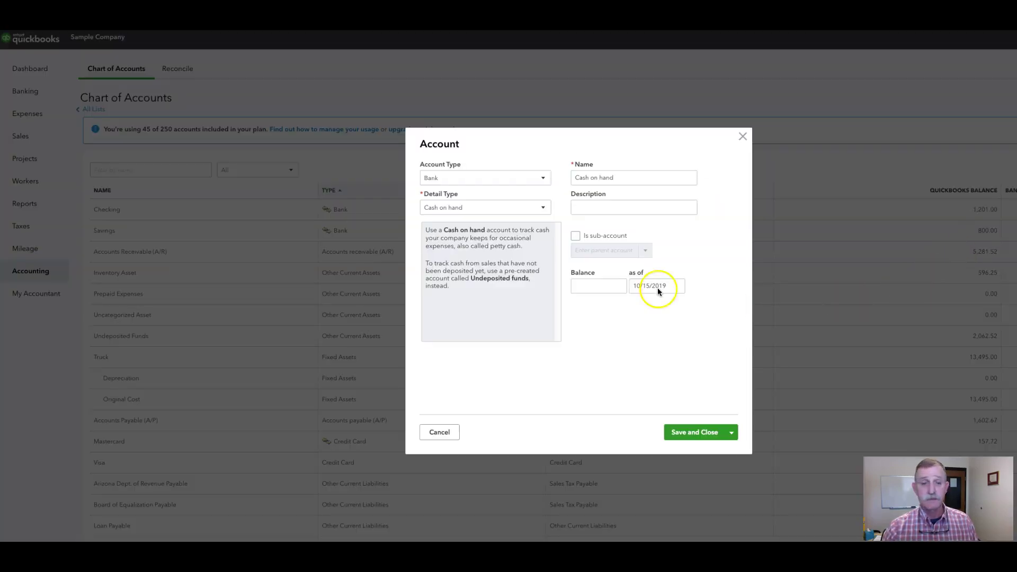
left_click(544, 179)
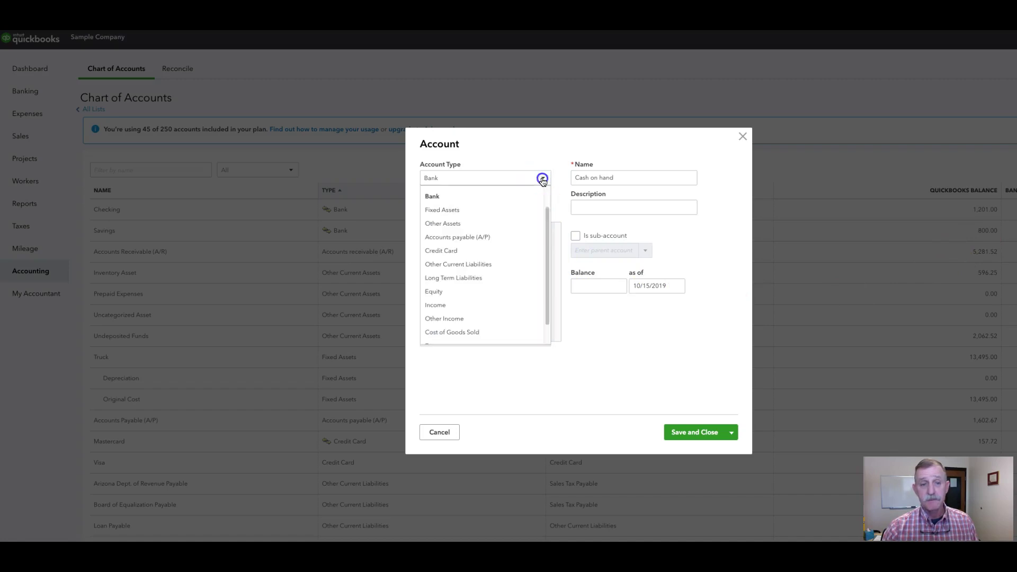
left_click(509, 318)
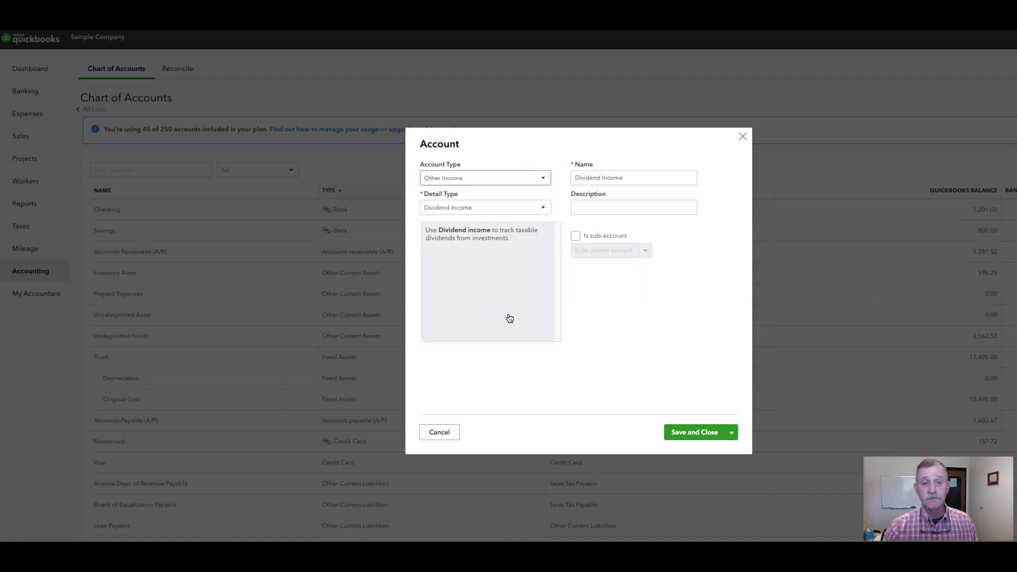
left_click(543, 207)
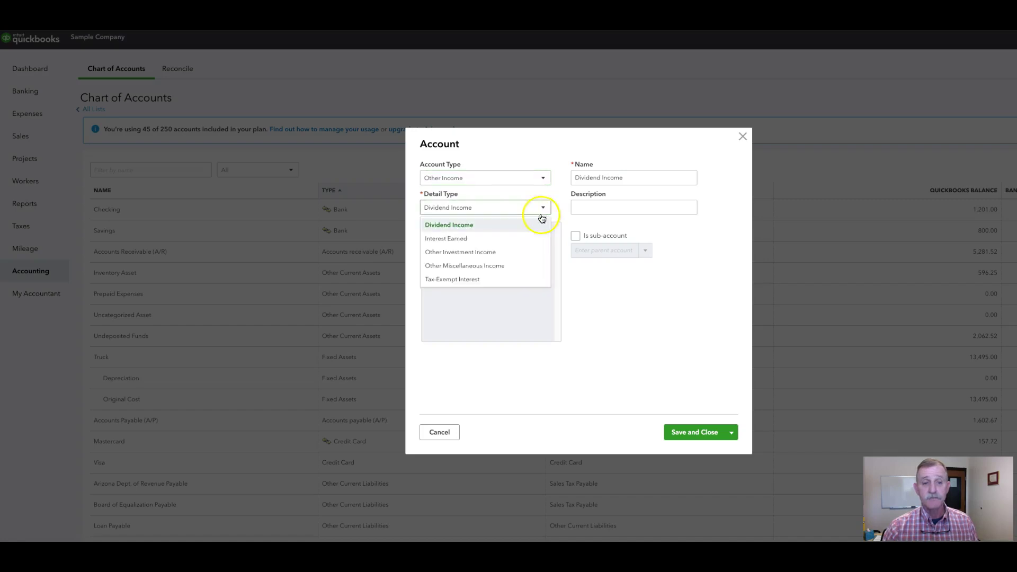
left_click(526, 265)
Name it Work Study as a sub-account of Pay Checks and save it
left_click_drag(576, 177, 670, 179)
type("Work Study")
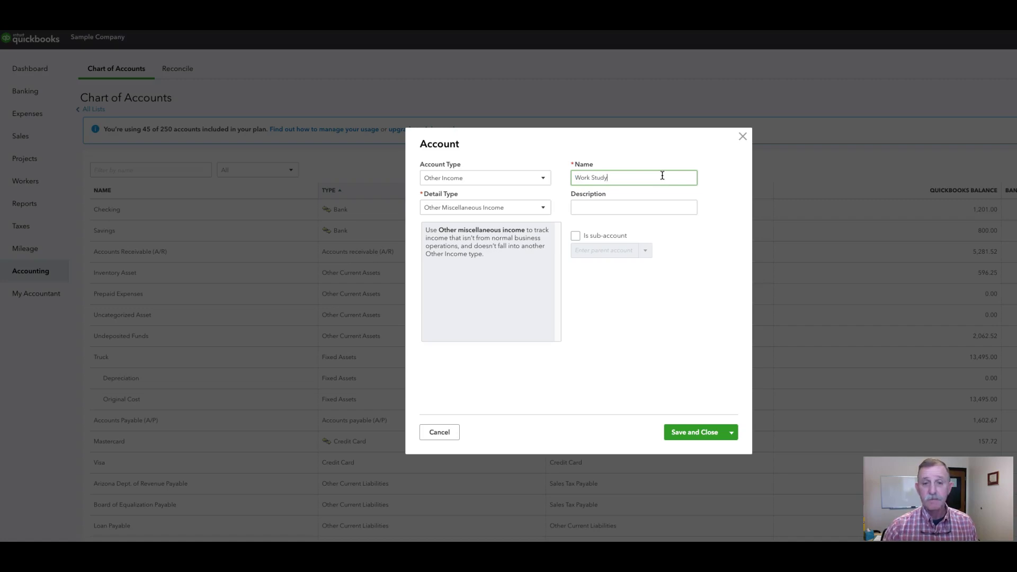
left_click(575, 235)
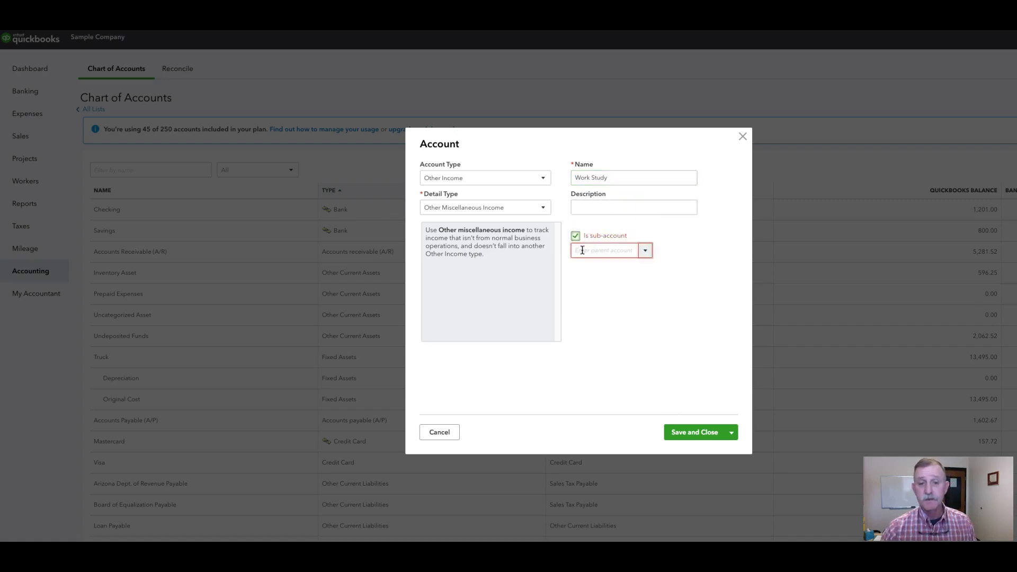
left_click(581, 250)
type("pay")
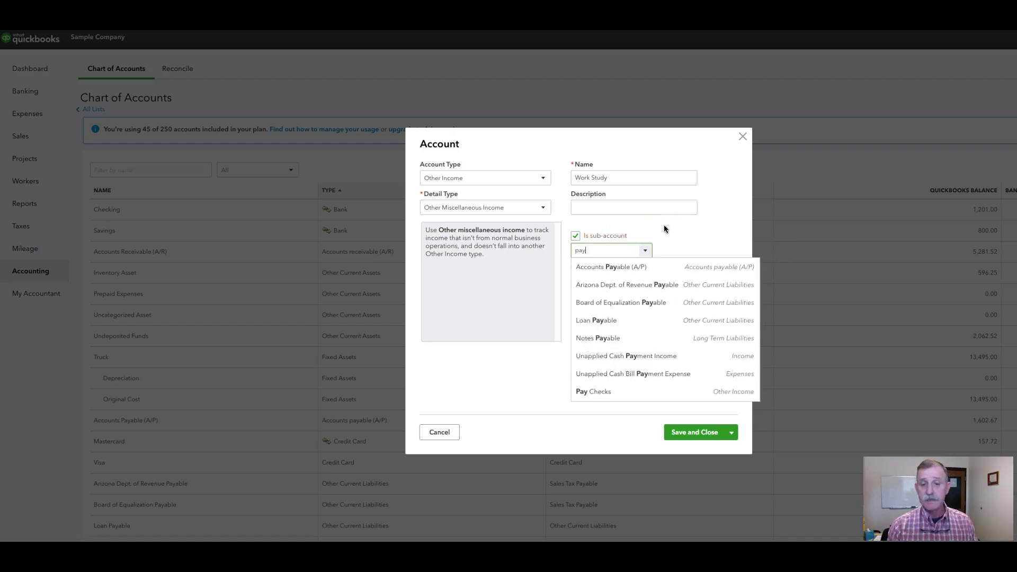
left_click(630, 393)
left_click(677, 433)
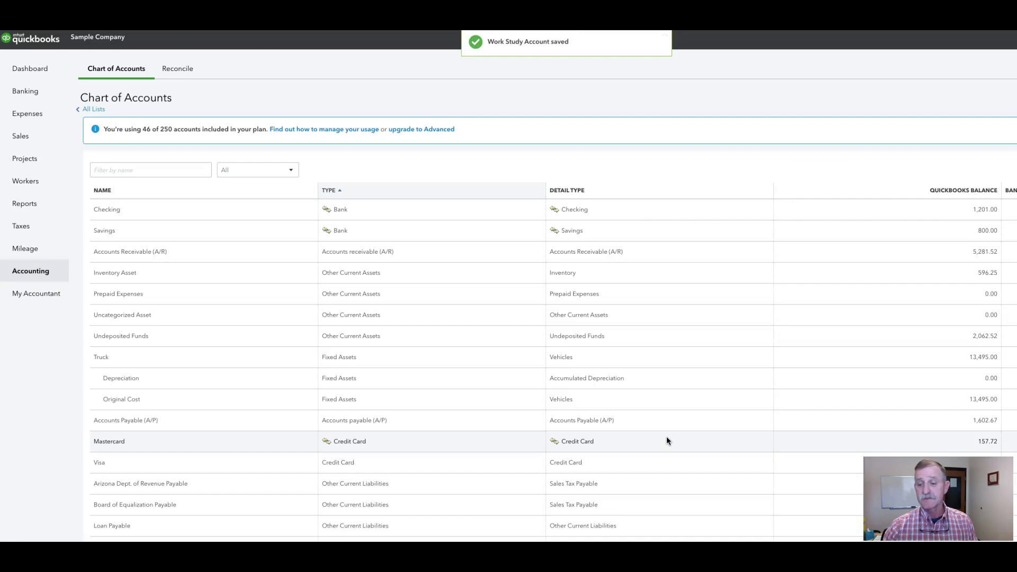
Start a new Other Income account named Day Work
left_click(47, 274)
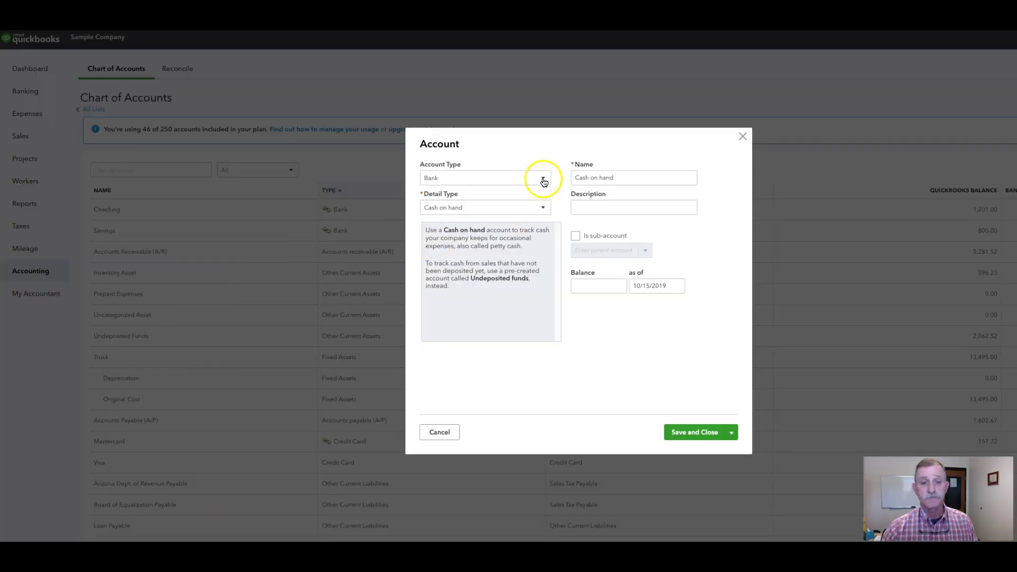
left_click(542, 179)
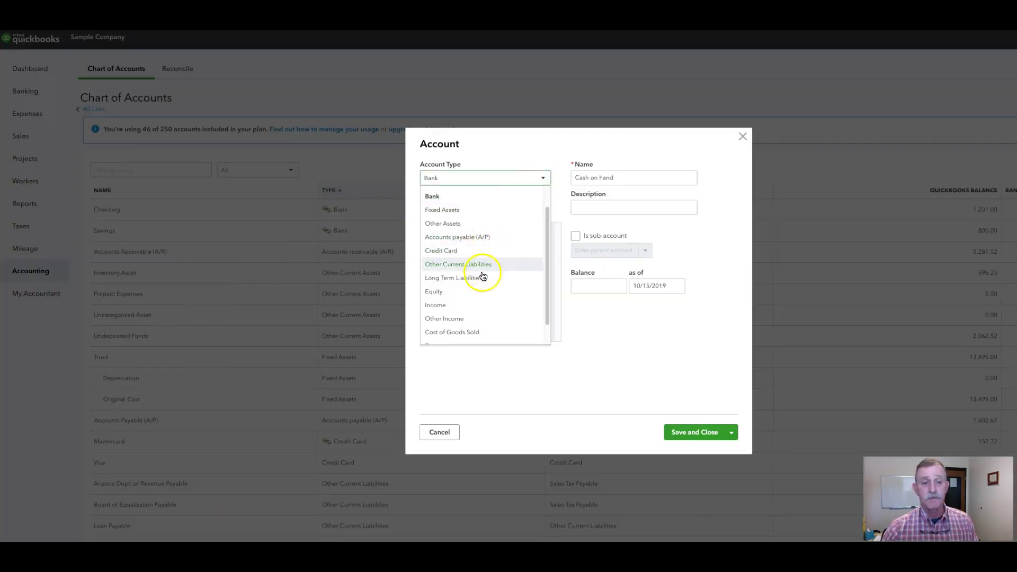
left_click(479, 318)
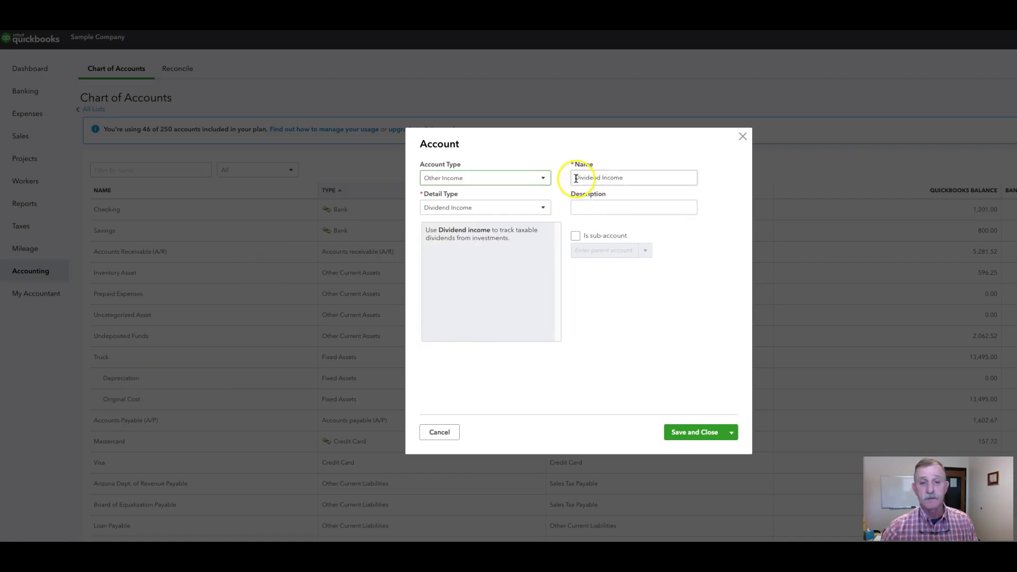
left_click_drag(576, 178, 638, 178)
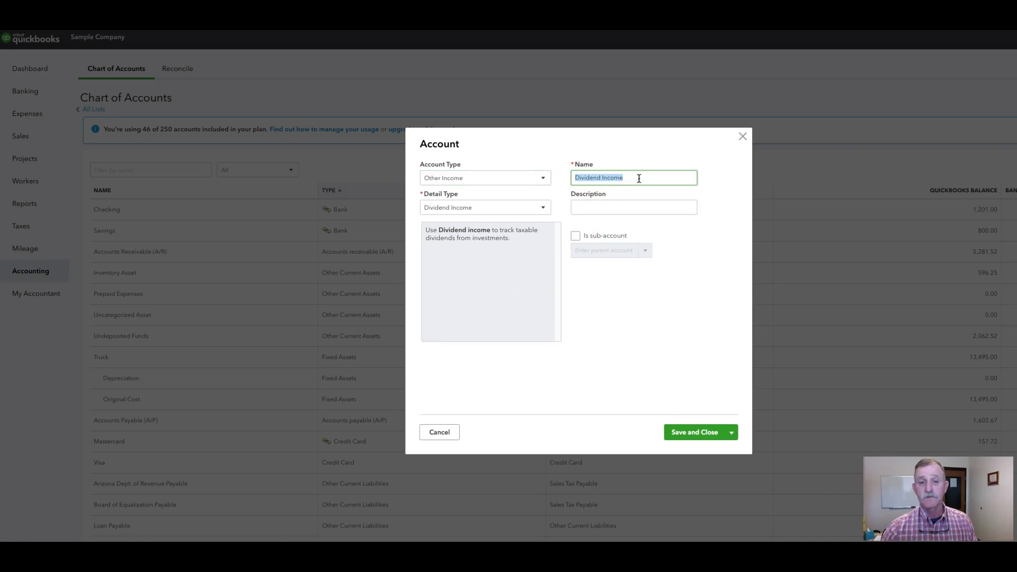
type("Day Work")
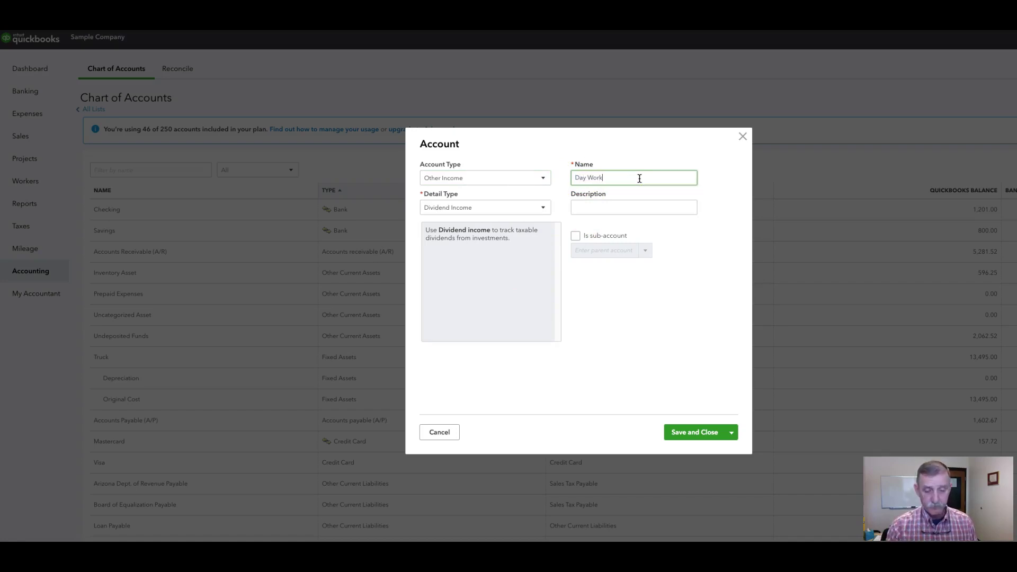
Make Day Work a sub-account of Pay Checks and save it
left_click(575, 236)
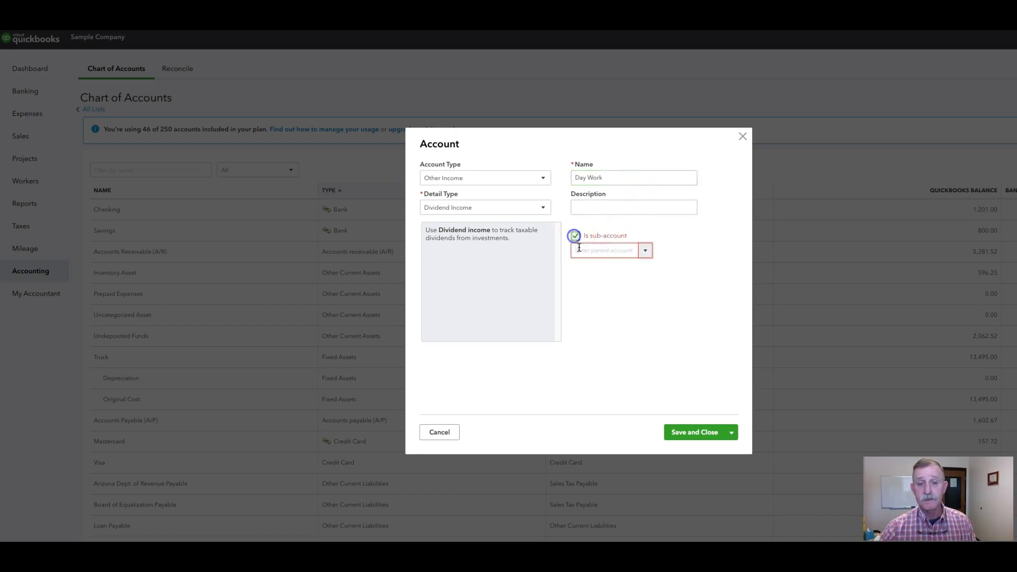
left_click(579, 249)
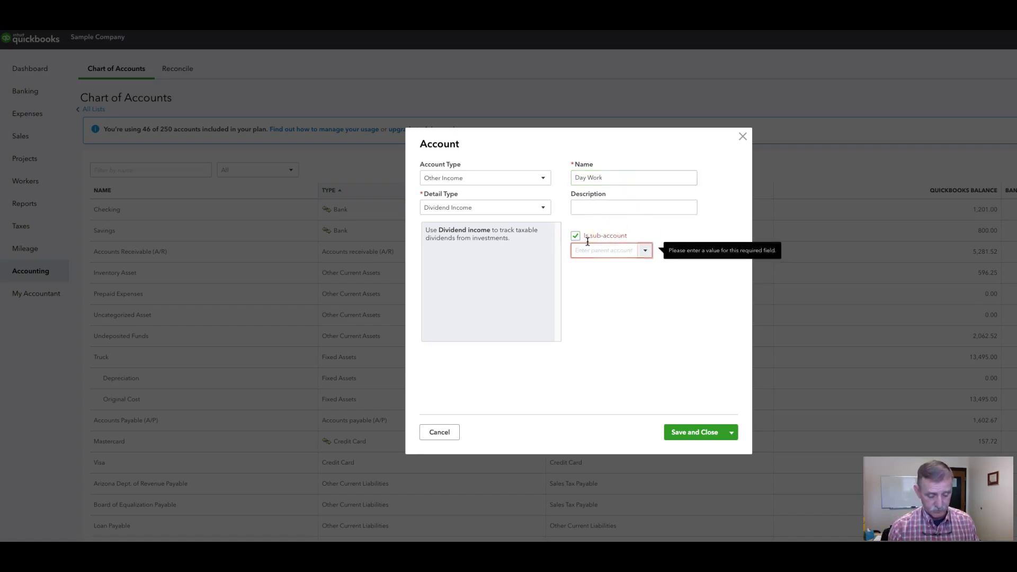
type("pay")
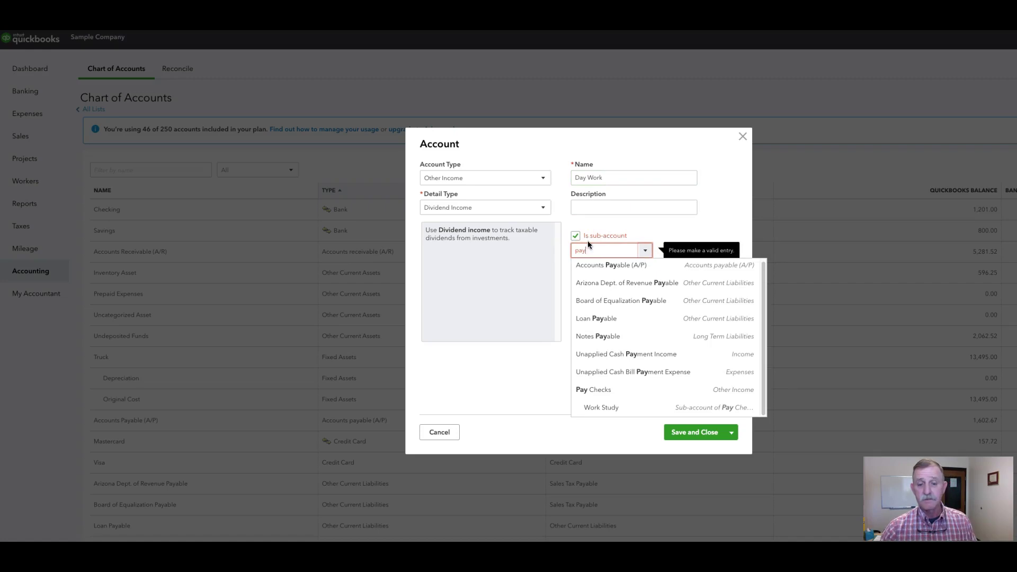
left_click(598, 388)
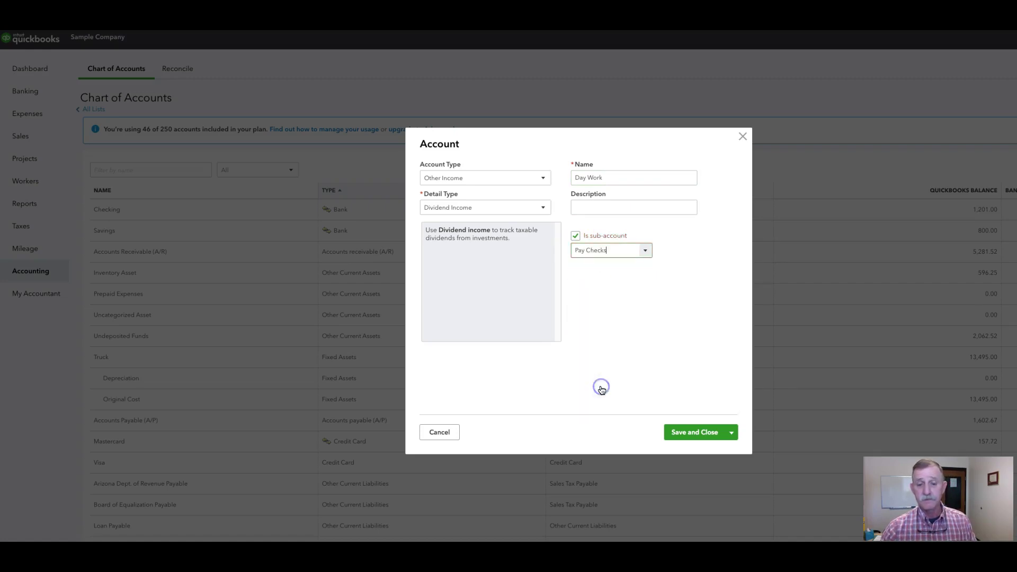
left_click(685, 437)
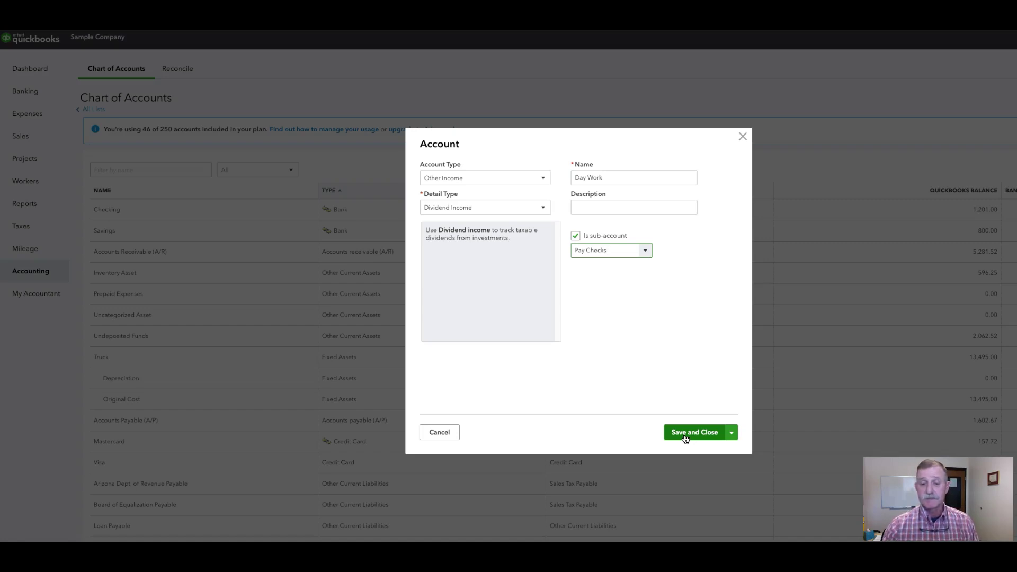
left_click(685, 437)
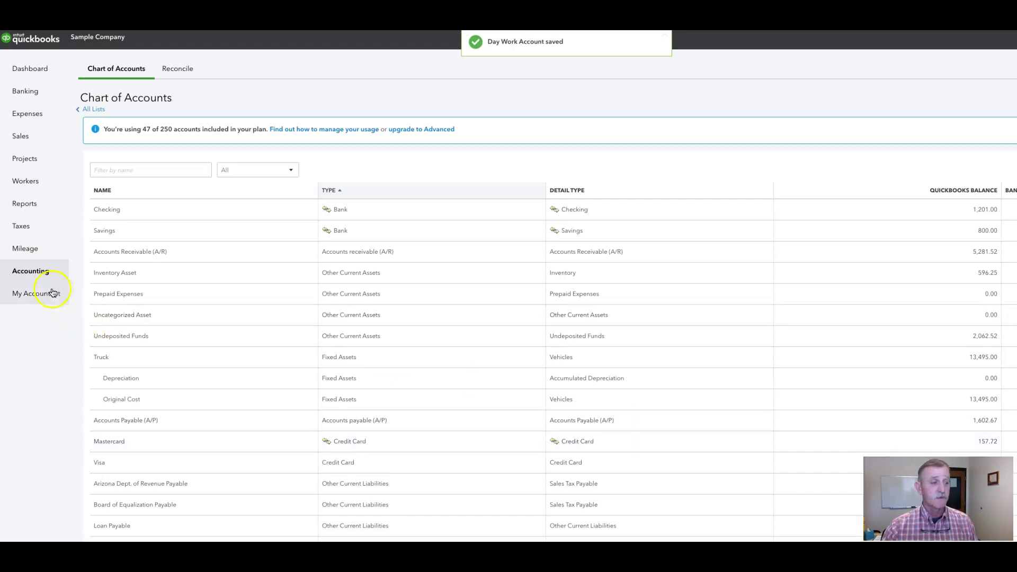
Start a new Income account and begin entering its name
left_click(35, 275)
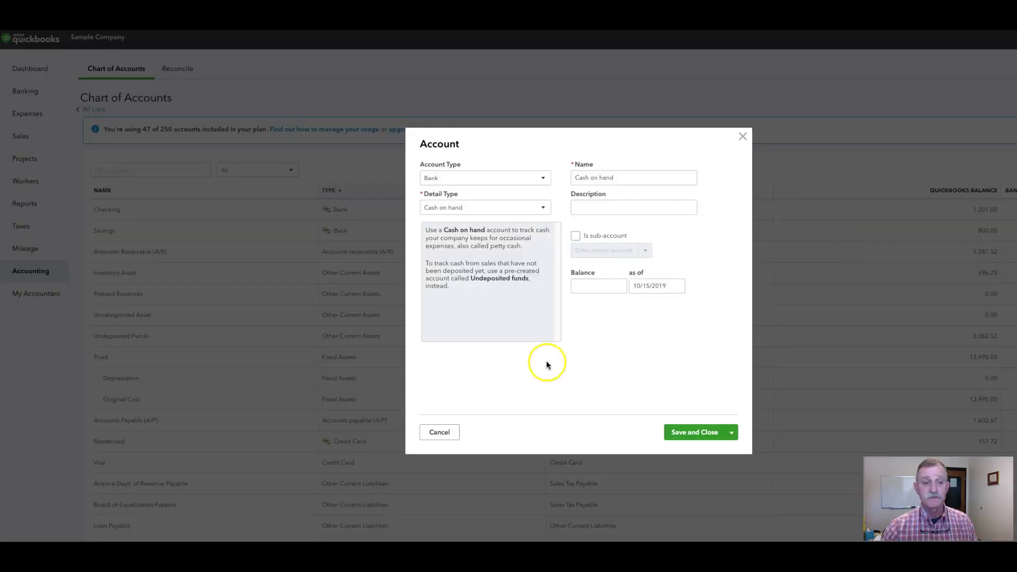
left_click(449, 178)
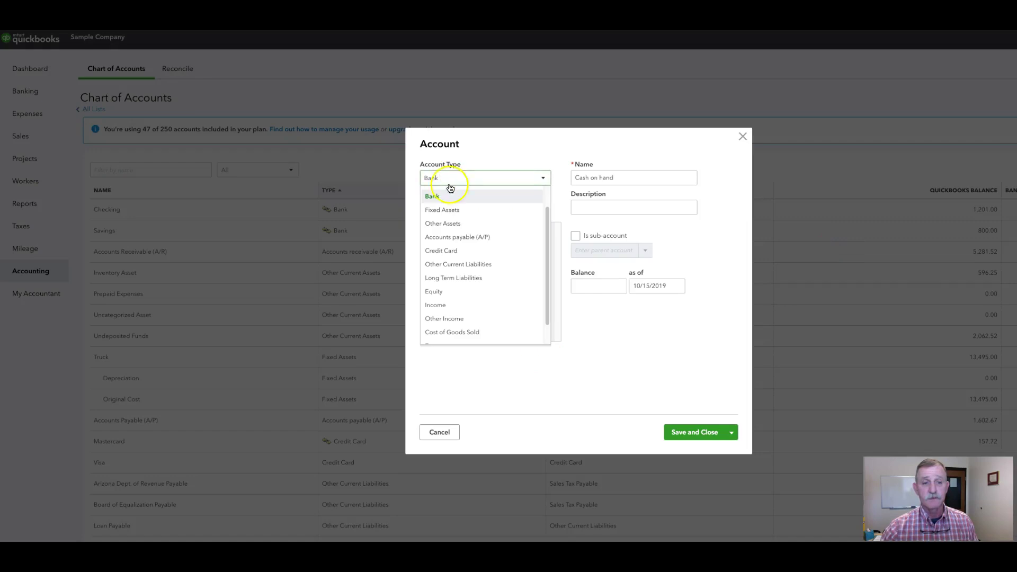
left_click(443, 307)
triple_click(577, 177)
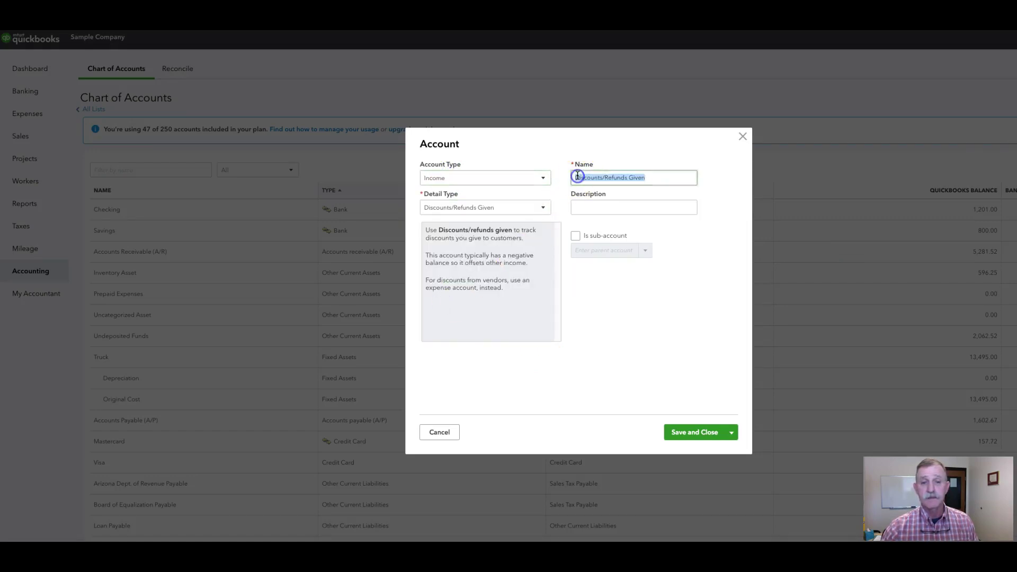
type("Lives")
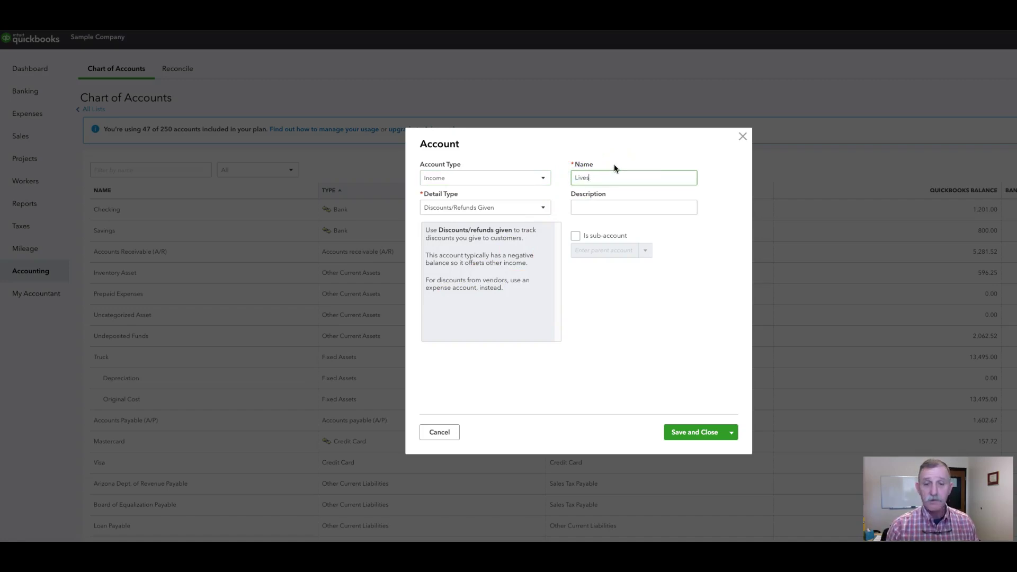
key("BackSpace")
key("BackSpace")
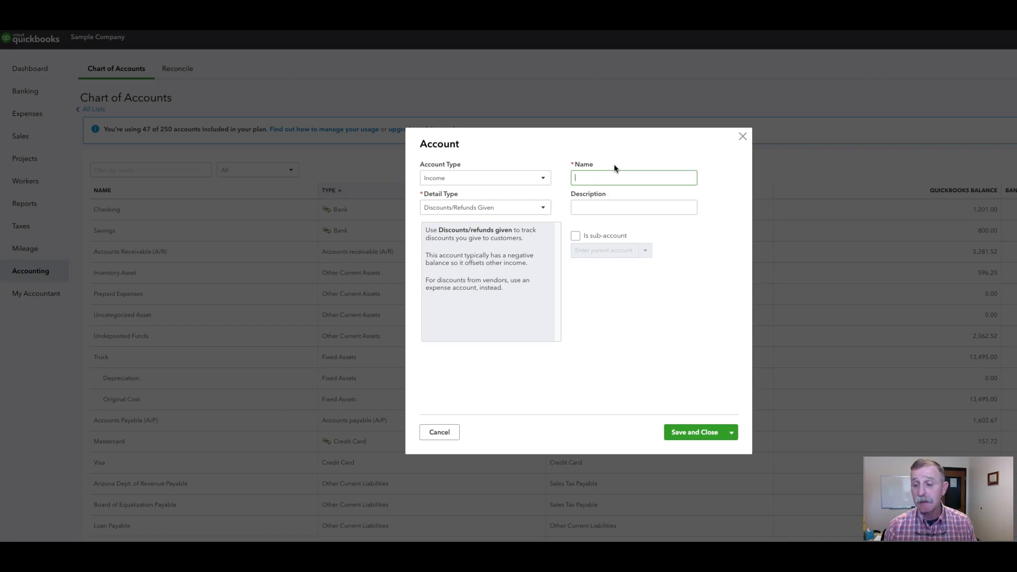
type("Cattle Sales")
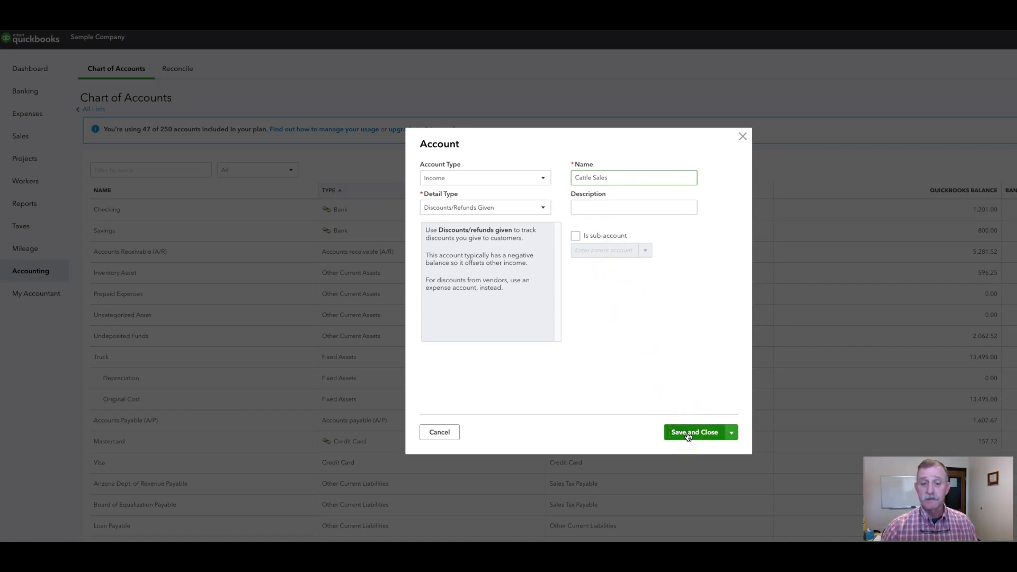
Set detail type to Other Primary Income, name it Cattle Sales, and save
left_click(542, 208)
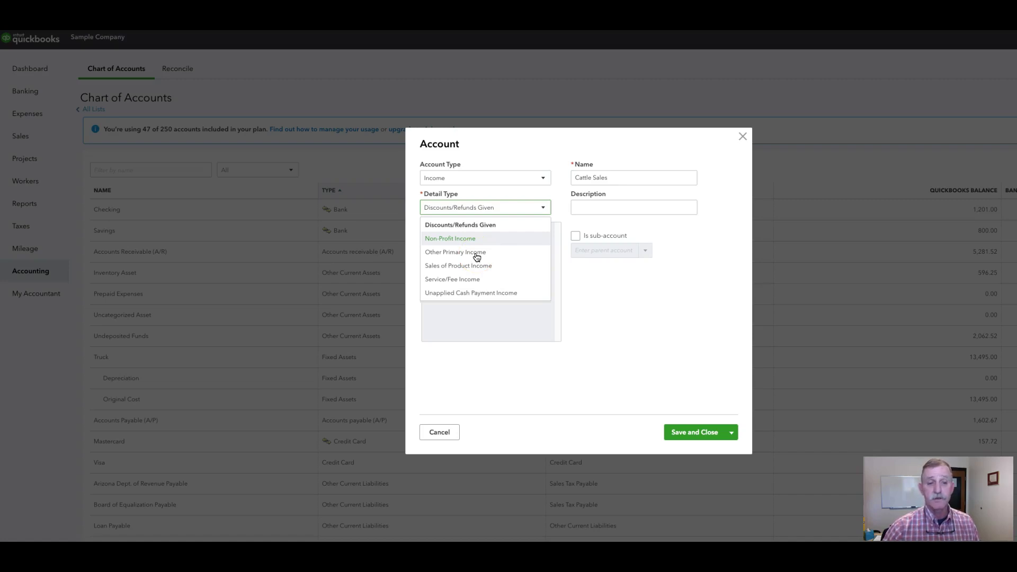
left_click(476, 254)
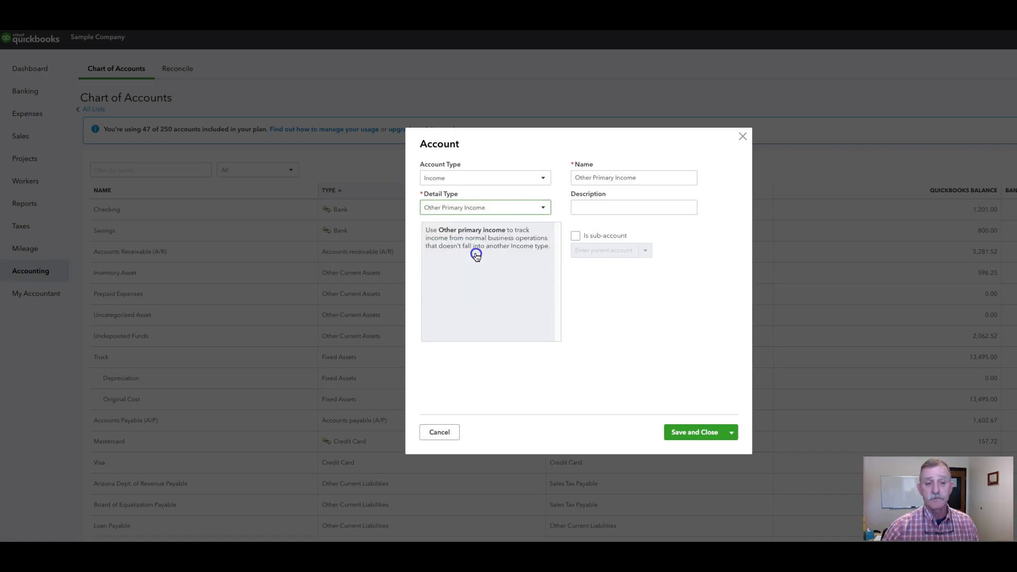
left_click_drag(573, 177, 648, 180)
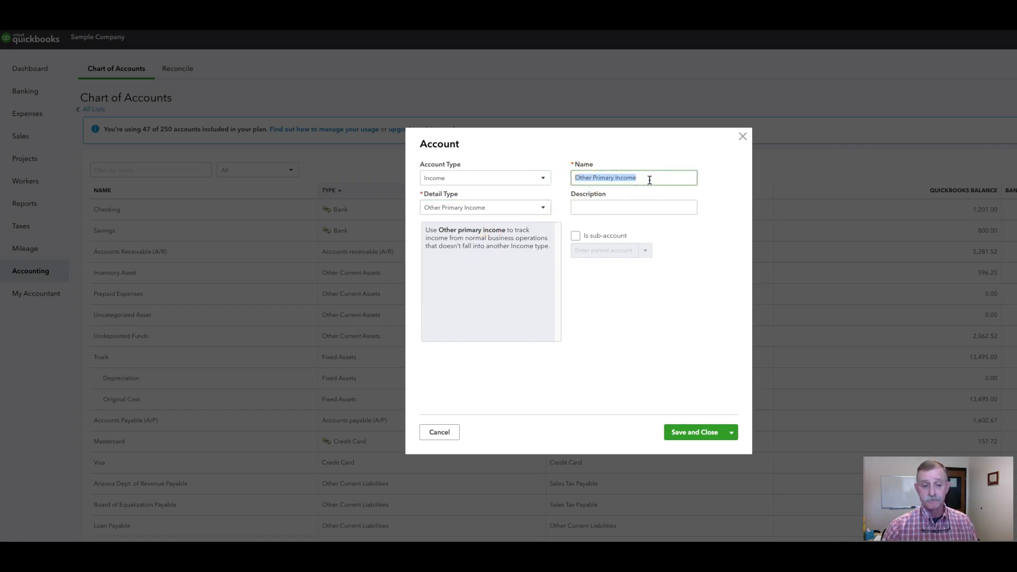
type("a")
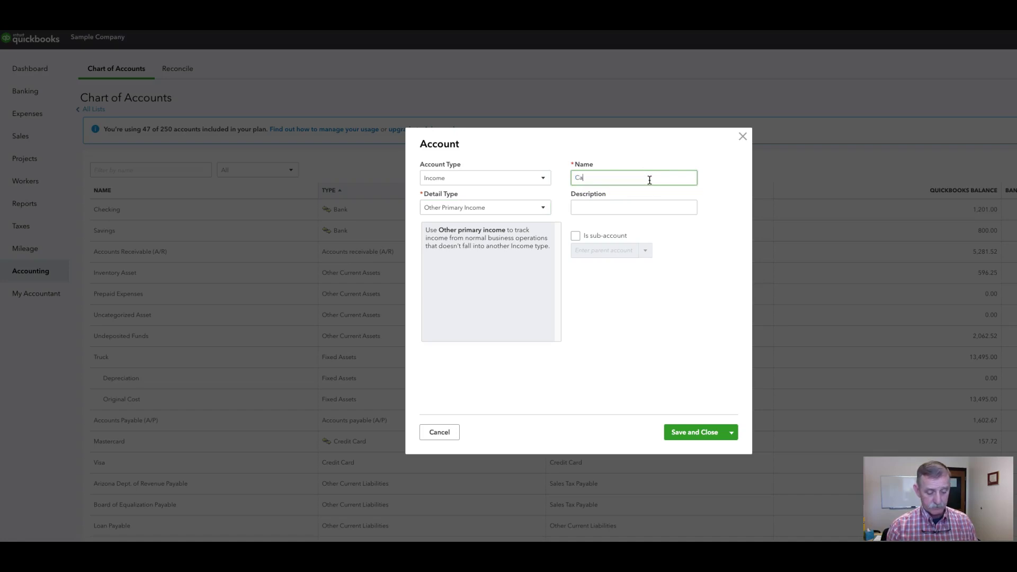
type("ttle Sales")
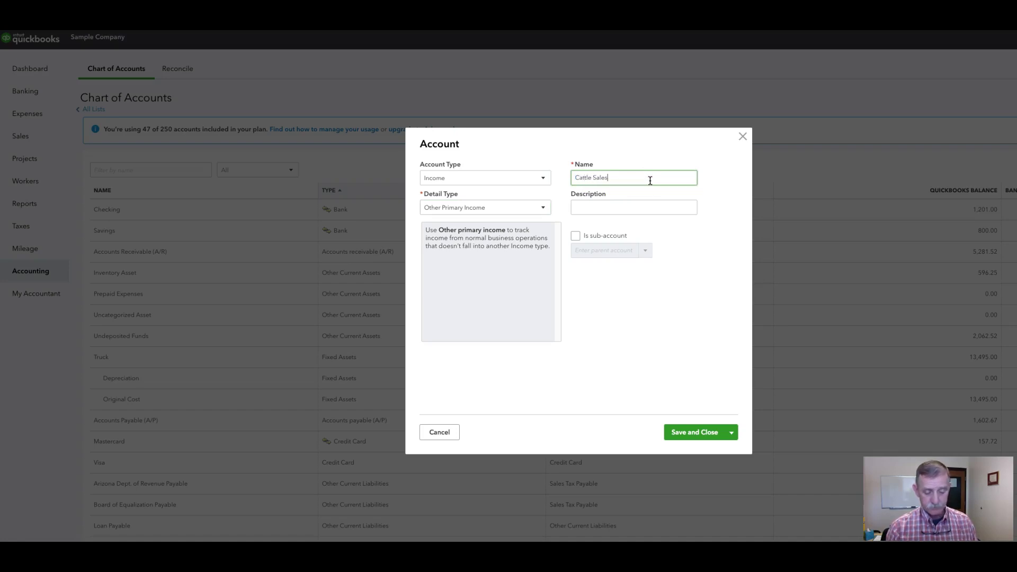
left_click(687, 430)
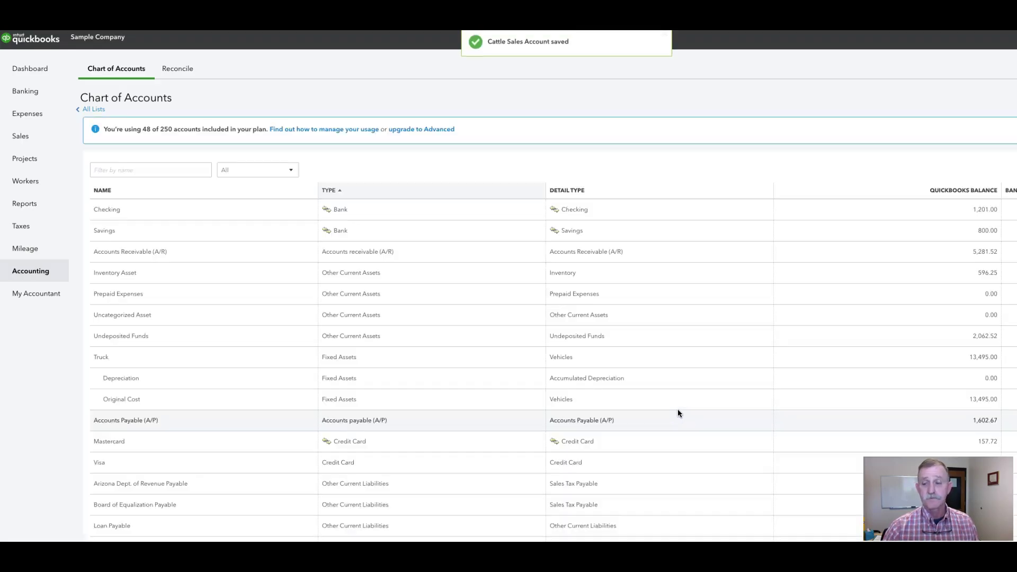
Start another new Income account with Other Primary Income detail
mouse_move(22, 276)
left_click(92, 269)
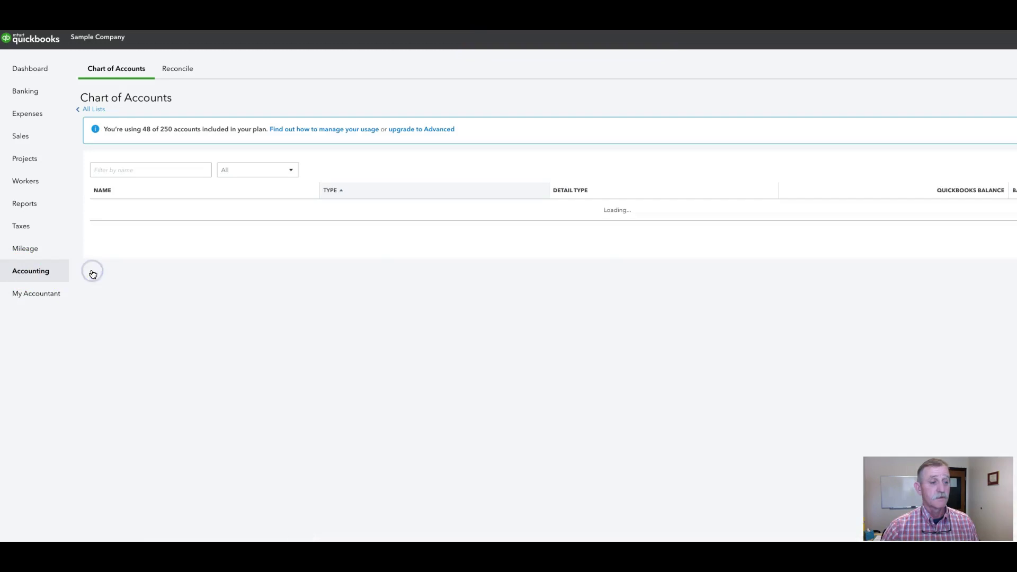
left_click(1016, 101)
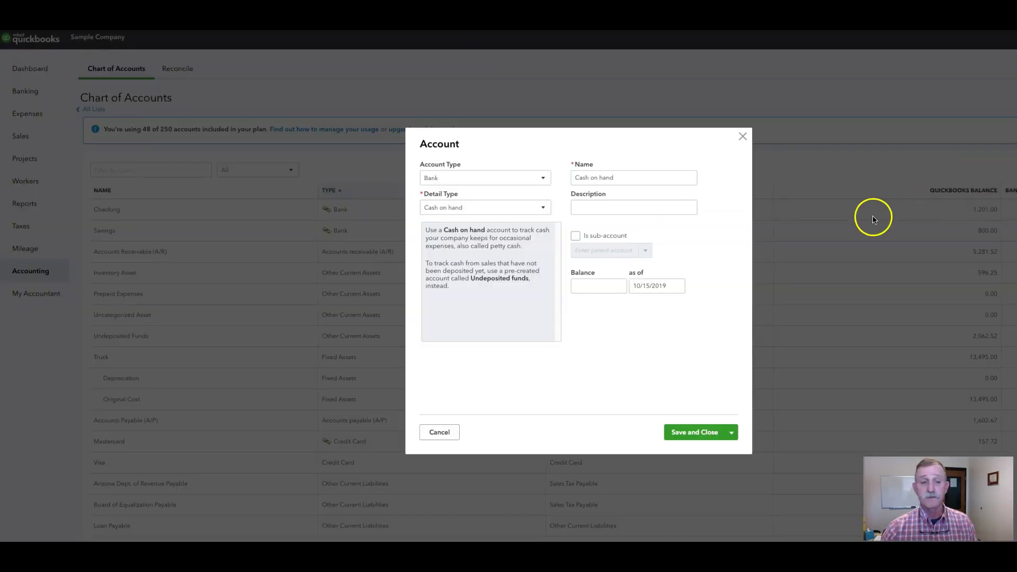
left_click(544, 179)
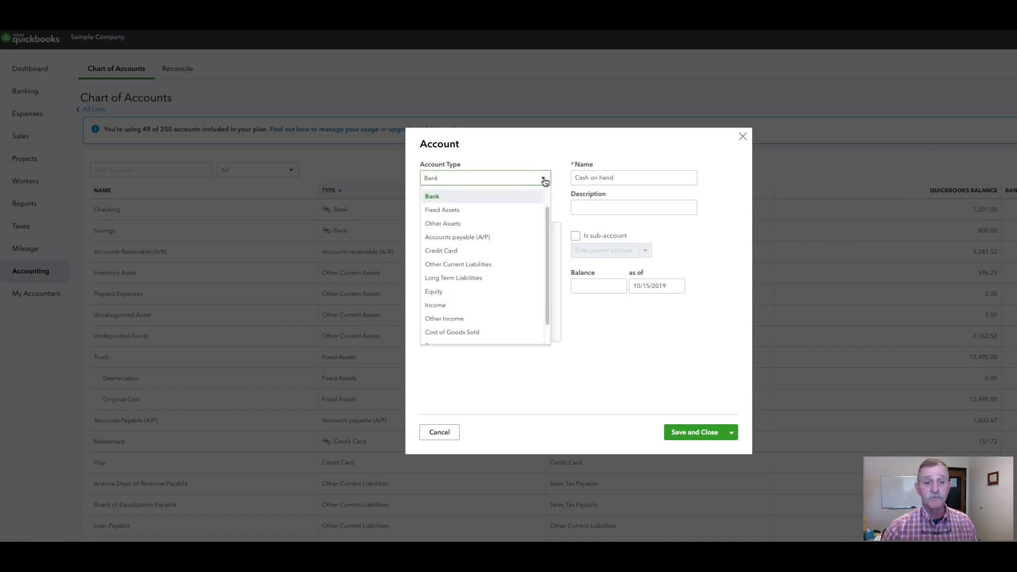
left_click(514, 312)
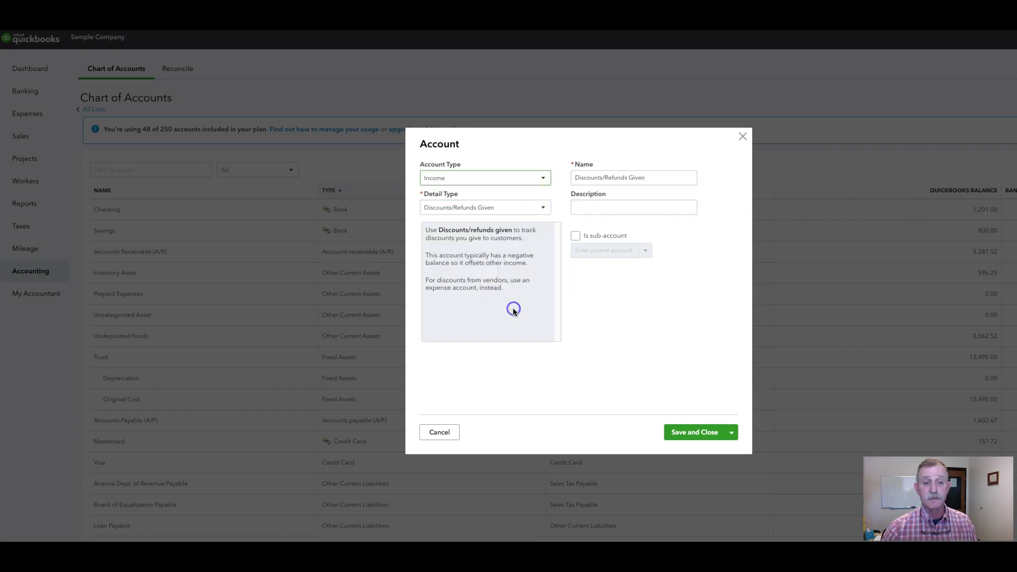
left_click(544, 208)
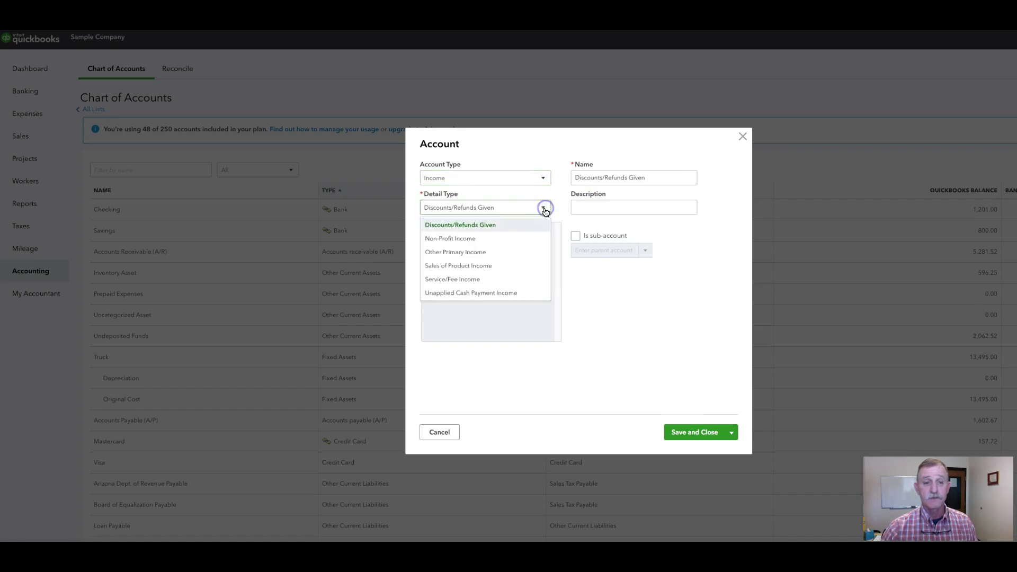
left_click(524, 252)
Name it Sale of Calves, describe it as ALL WEANED CALVES, make it a Cattle Sales sub-account, and save
left_click_drag(576, 179, 662, 179)
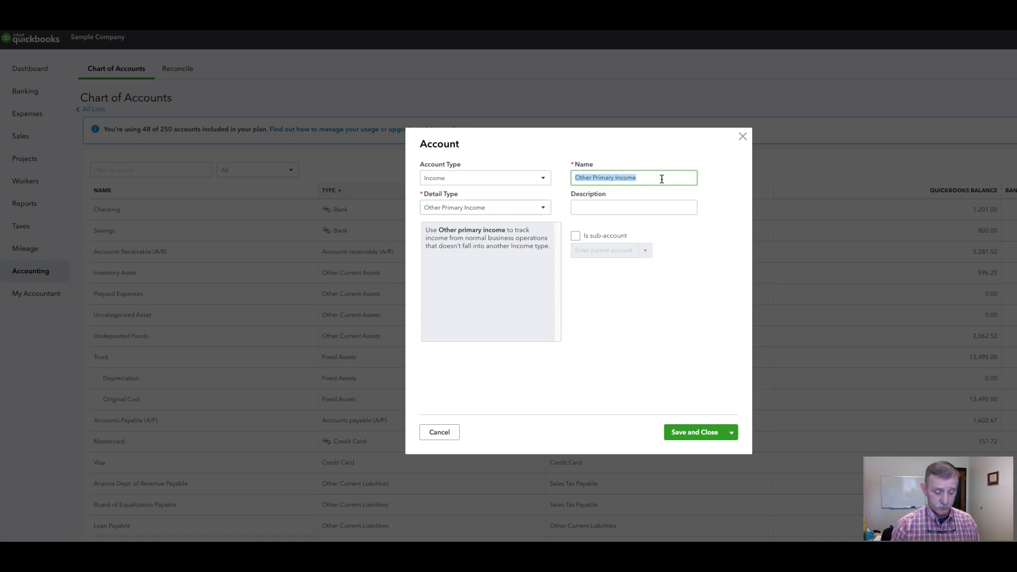
type("Sale of Calves")
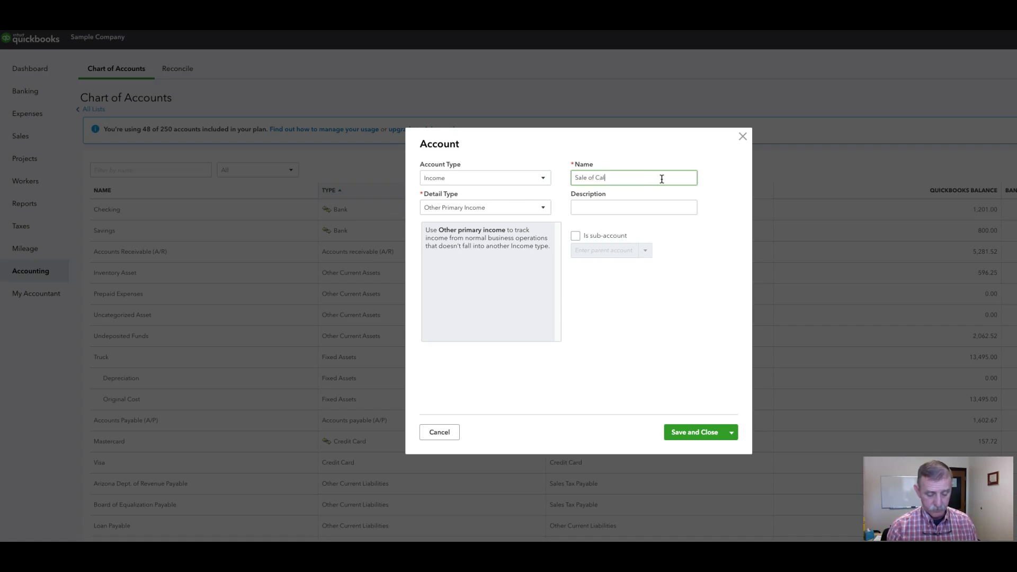
left_click(681, 206)
type("AL")
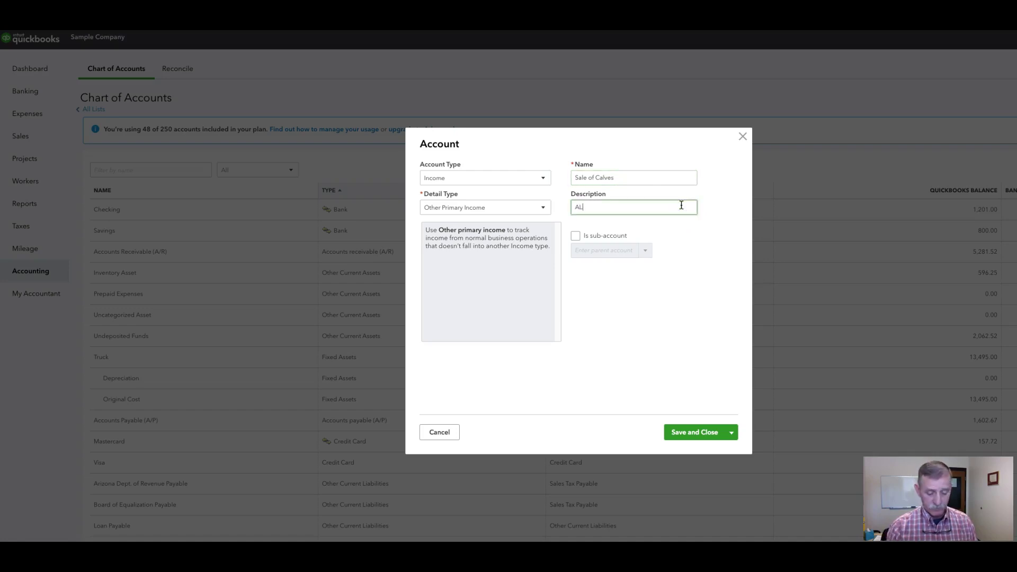
type("L WEA")
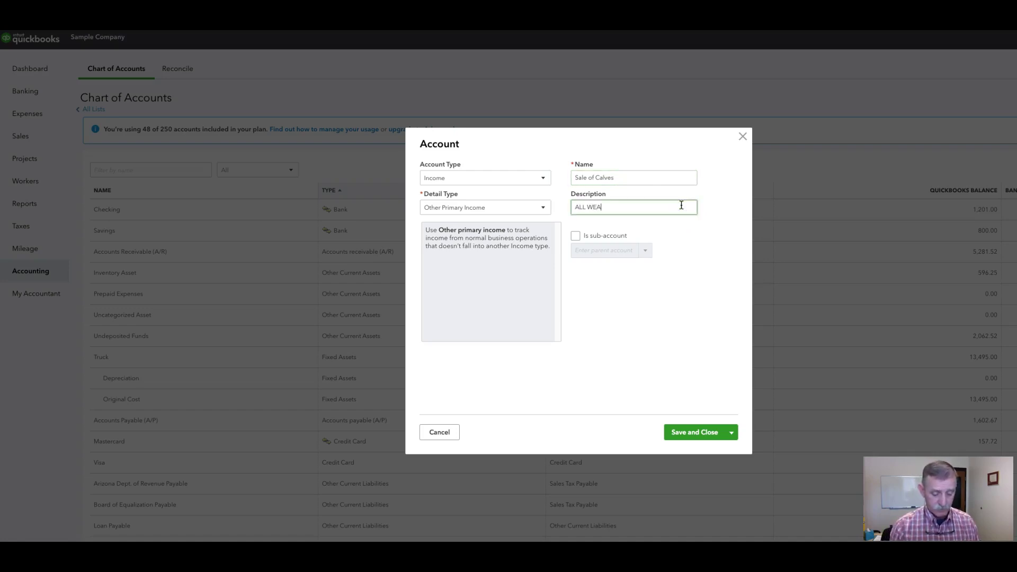
type("NED CALVES")
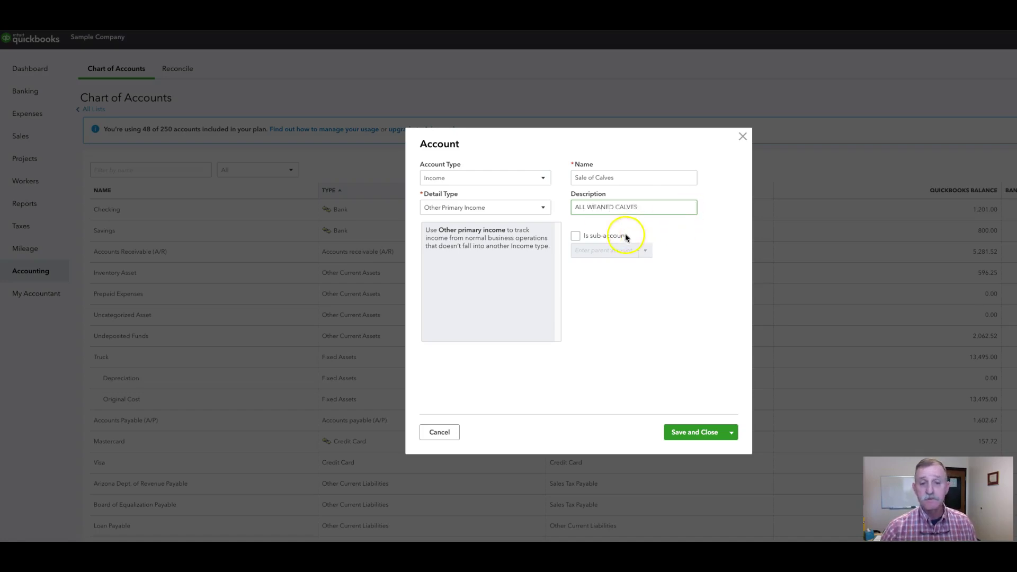
left_click(574, 236)
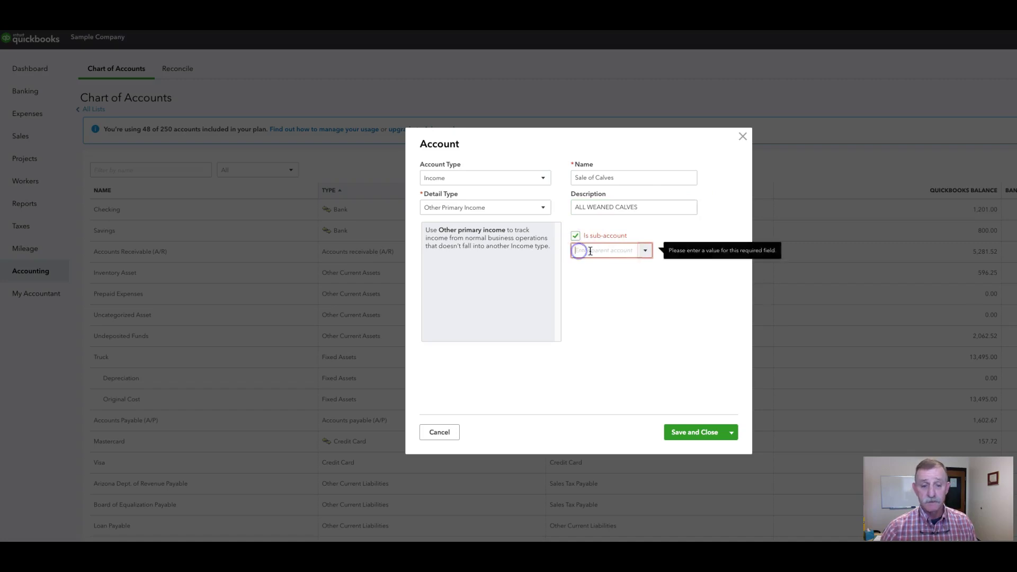
type("Cattle Sales")
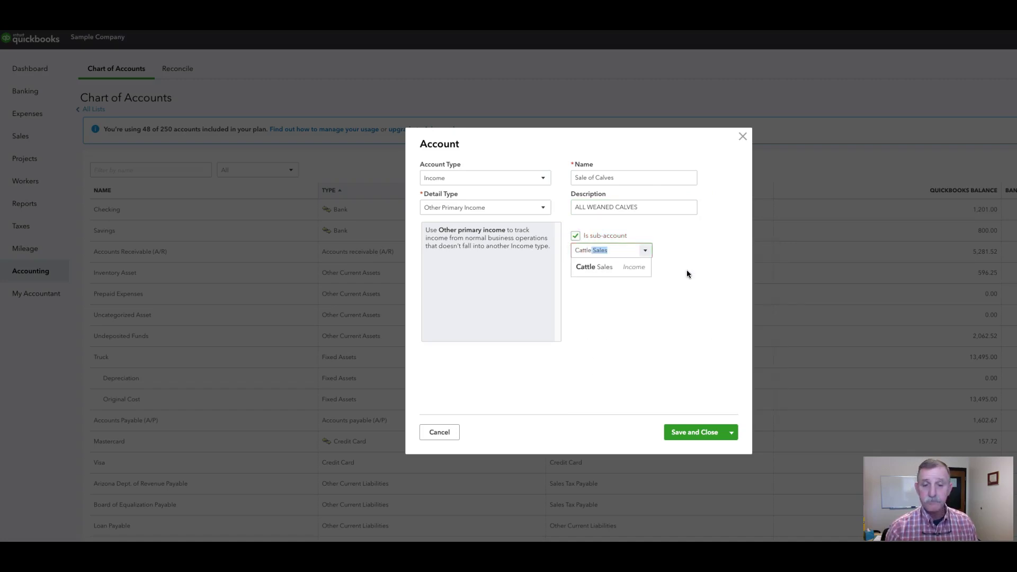
left_click(629, 266)
left_click(678, 433)
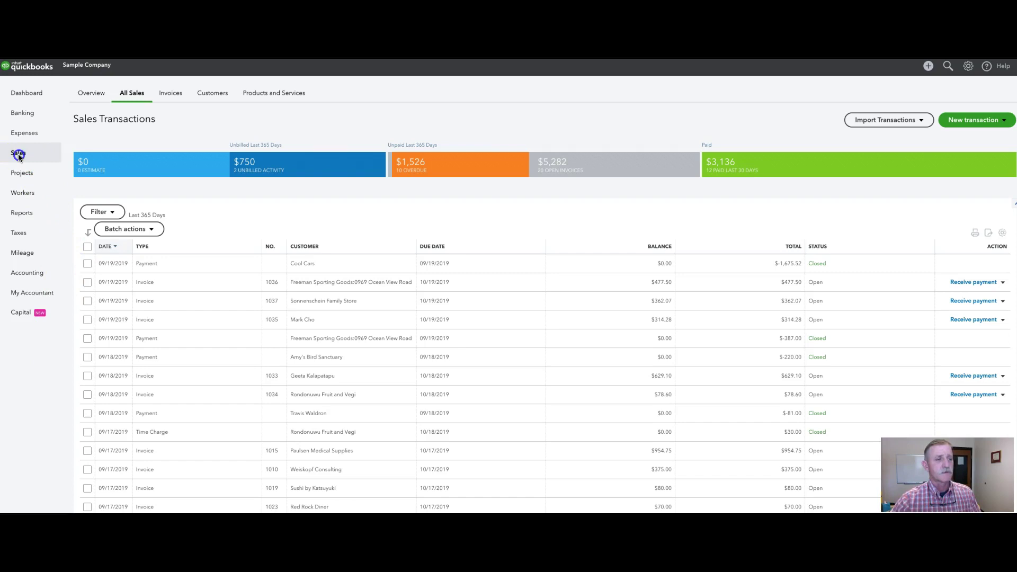
Start a new Sales Receipt from the New transaction menu on All Sales
mouse_move(21, 157)
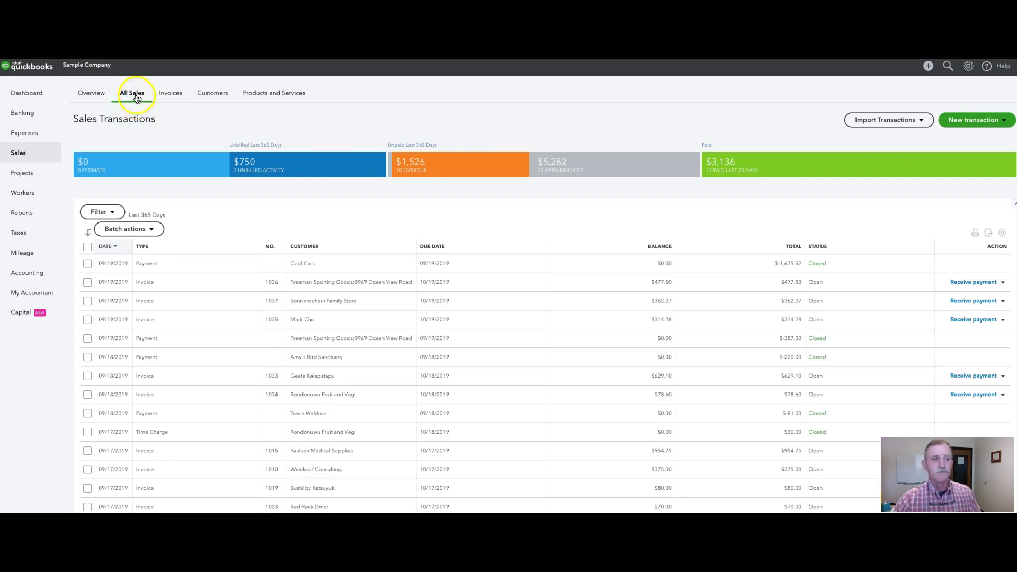
left_click(1003, 121)
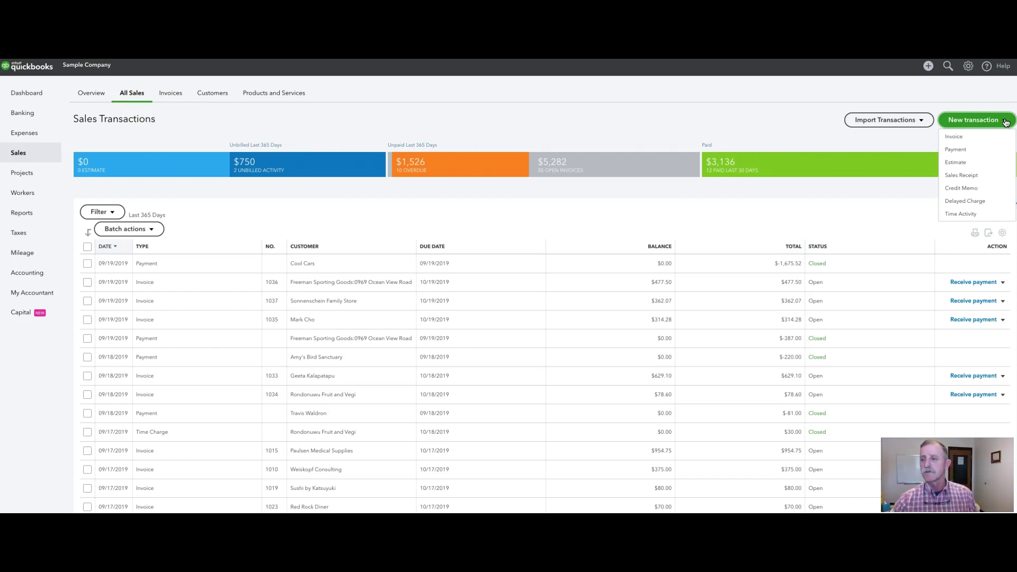
left_click(961, 140)
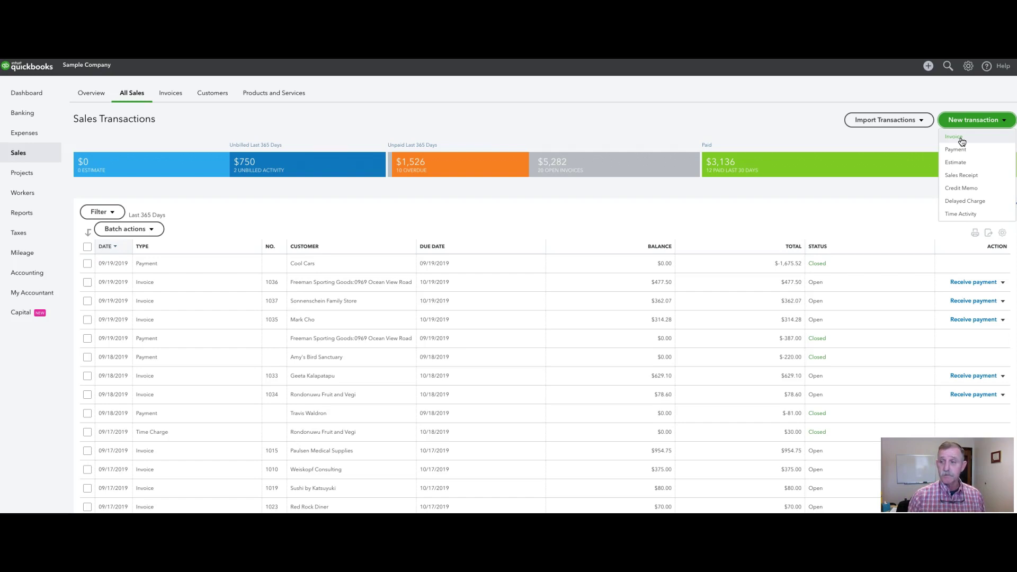
left_click(961, 154)
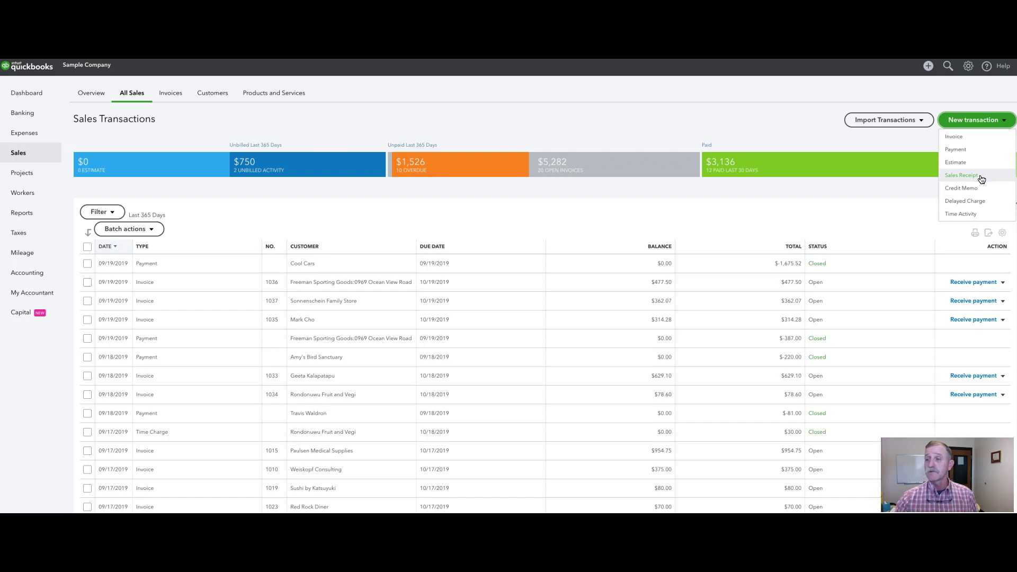
left_click(971, 178)
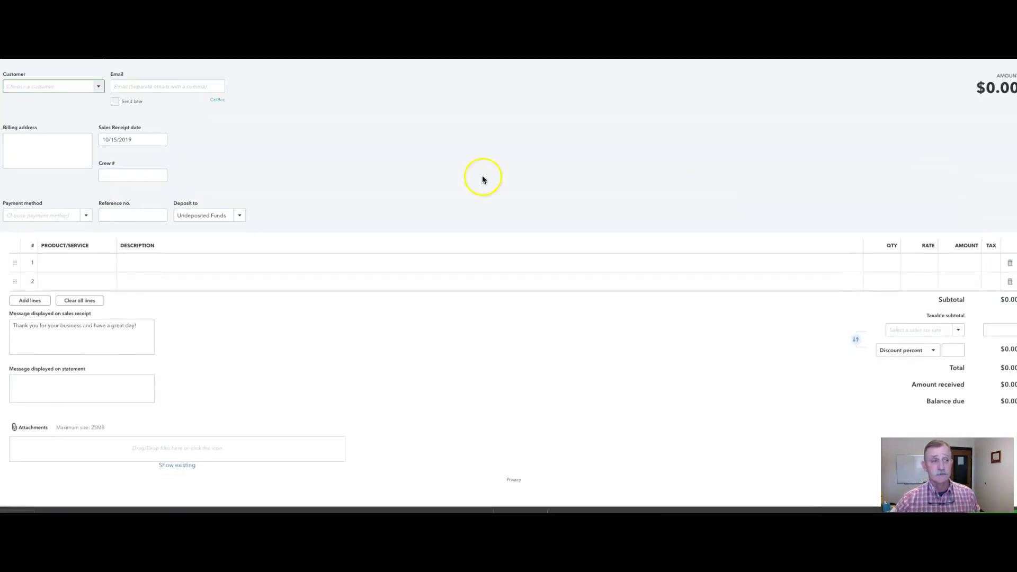
Add CASPER COLLEGE as a new customer on the sales receipt
left_click(31, 84)
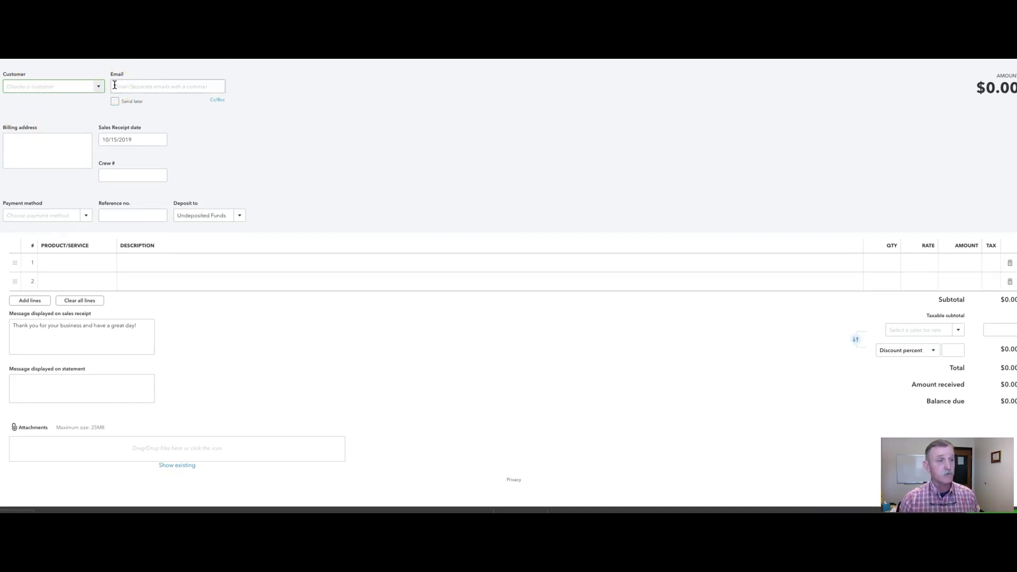
type("CA")
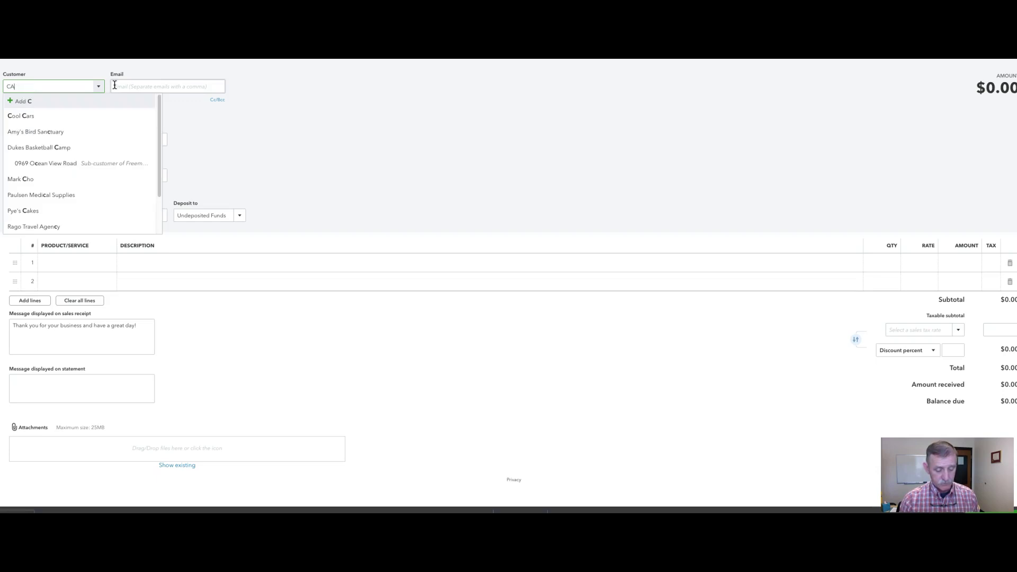
type("SPER COLLEGE")
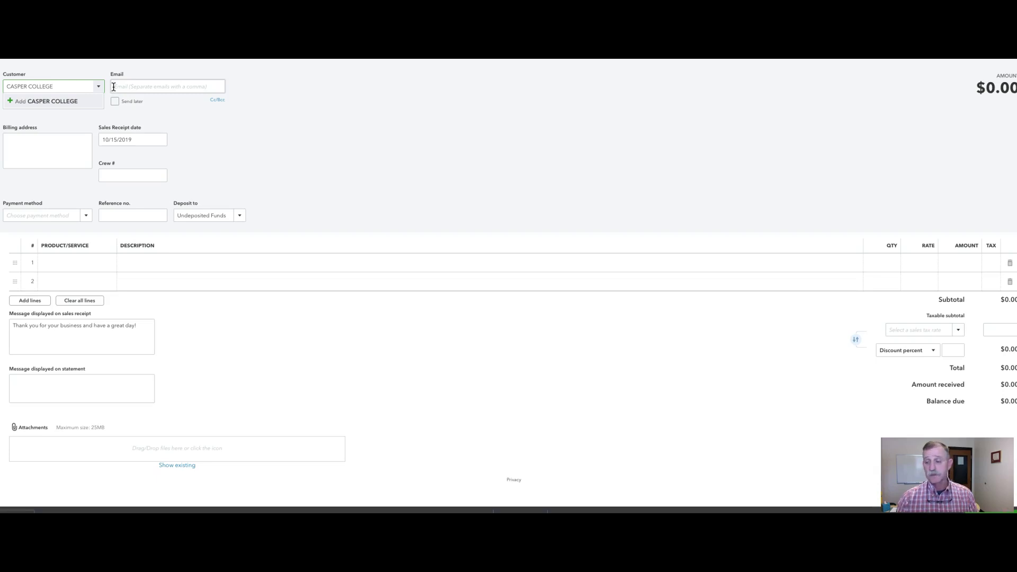
left_click(78, 106)
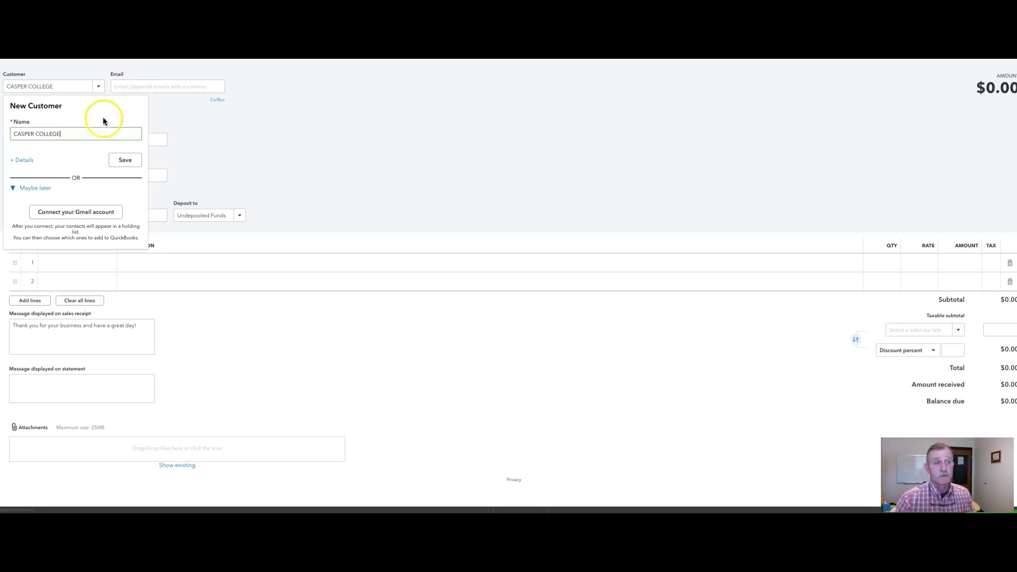
Enter CASPER COLLEGE as the company name in the customer details and save the customer
left_click(26, 160)
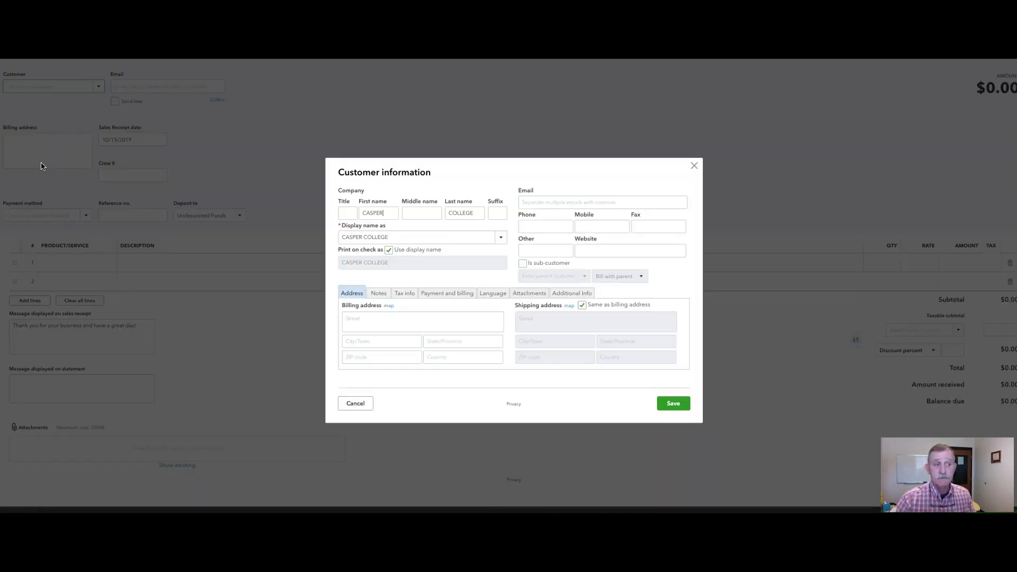
left_click(371, 202)
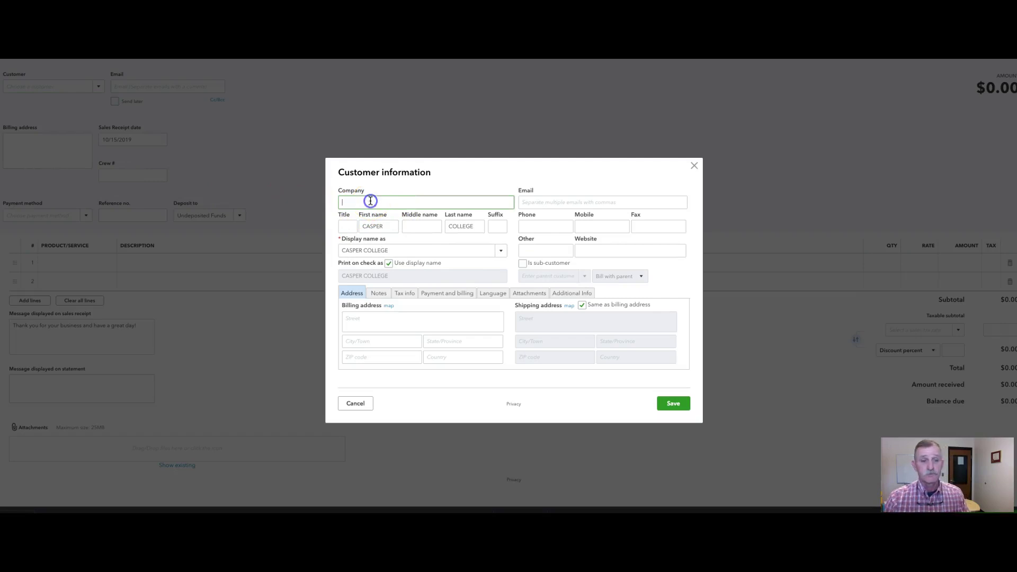
type("CASP")
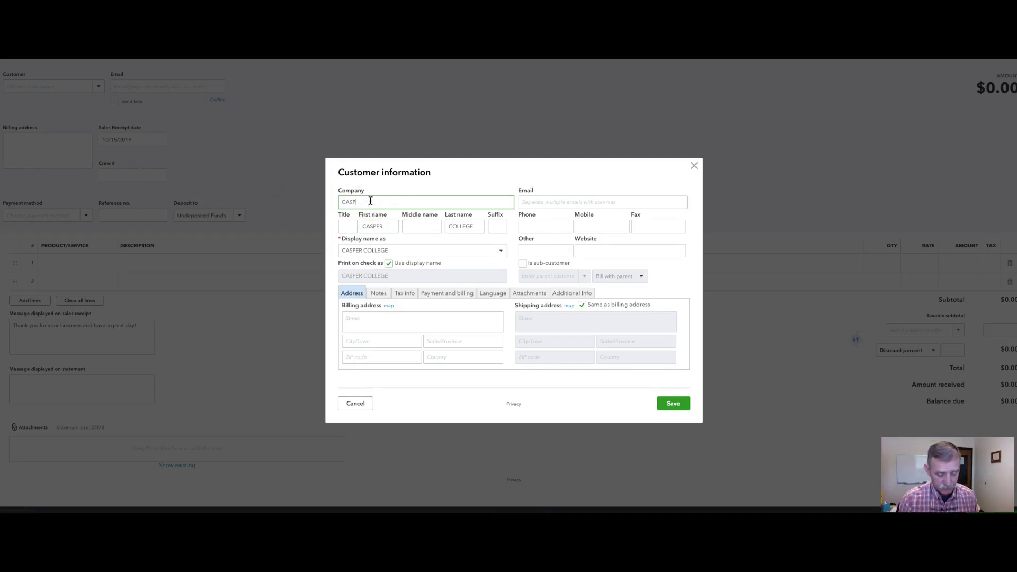
type("ER COLLEGE")
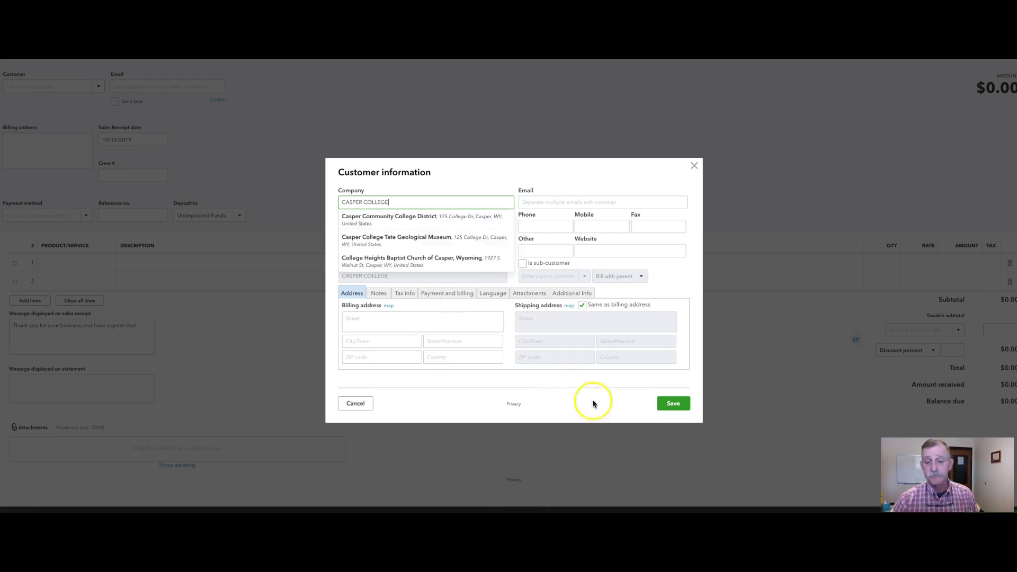
left_click(674, 404)
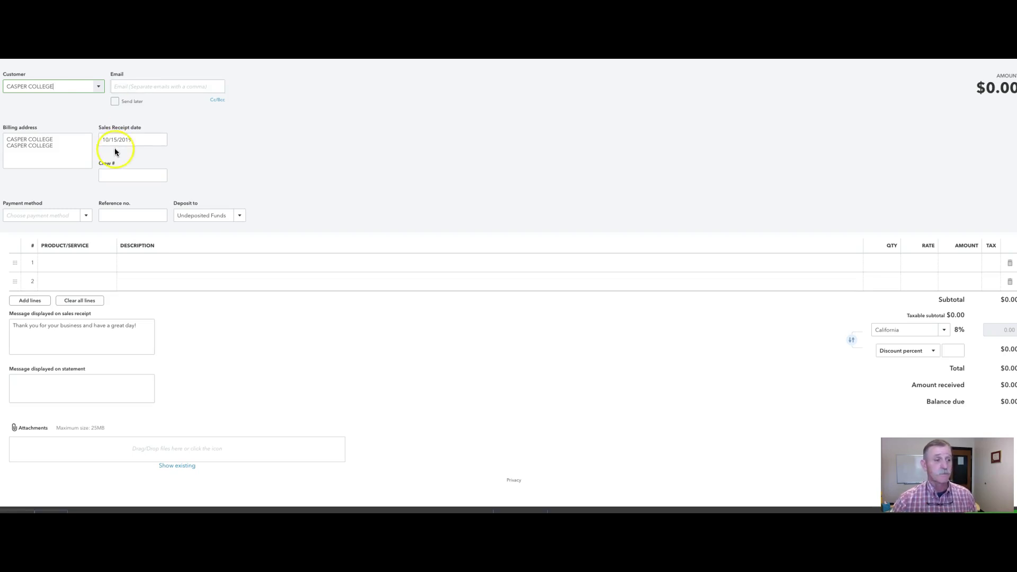
Set the receipt's payment method to Check with reference number 1000
left_click(86, 217)
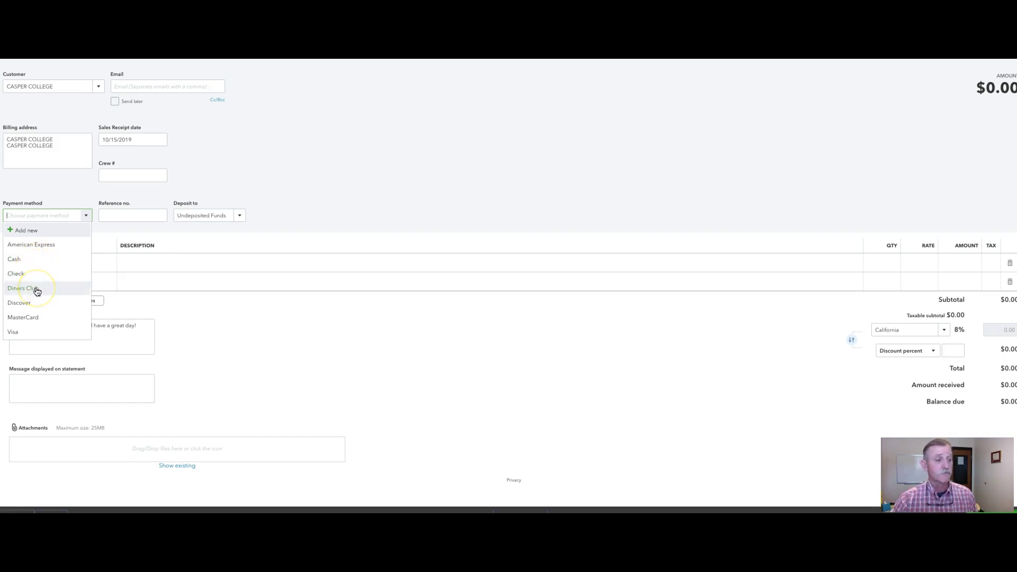
left_click(33, 274)
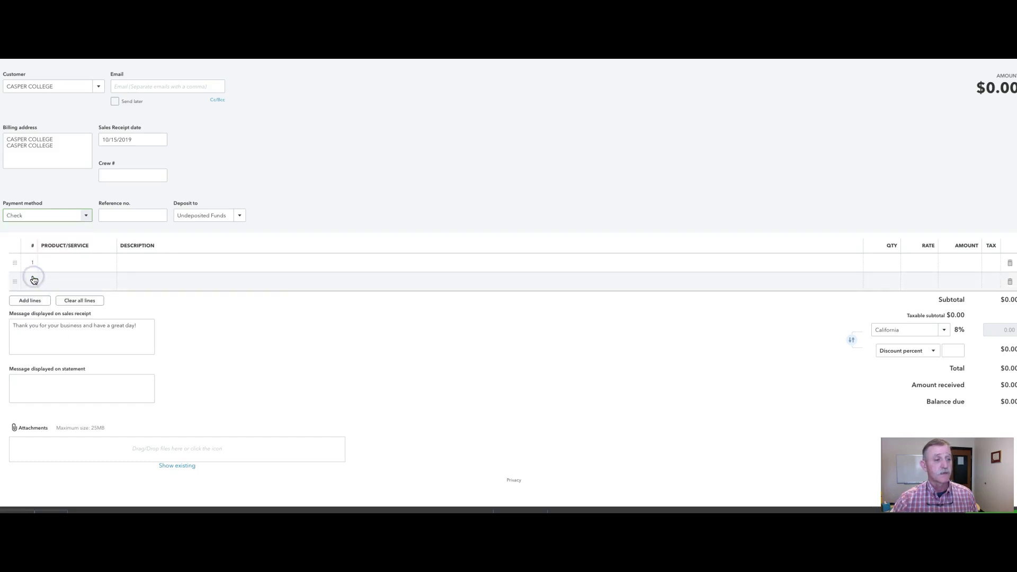
left_click(113, 216)
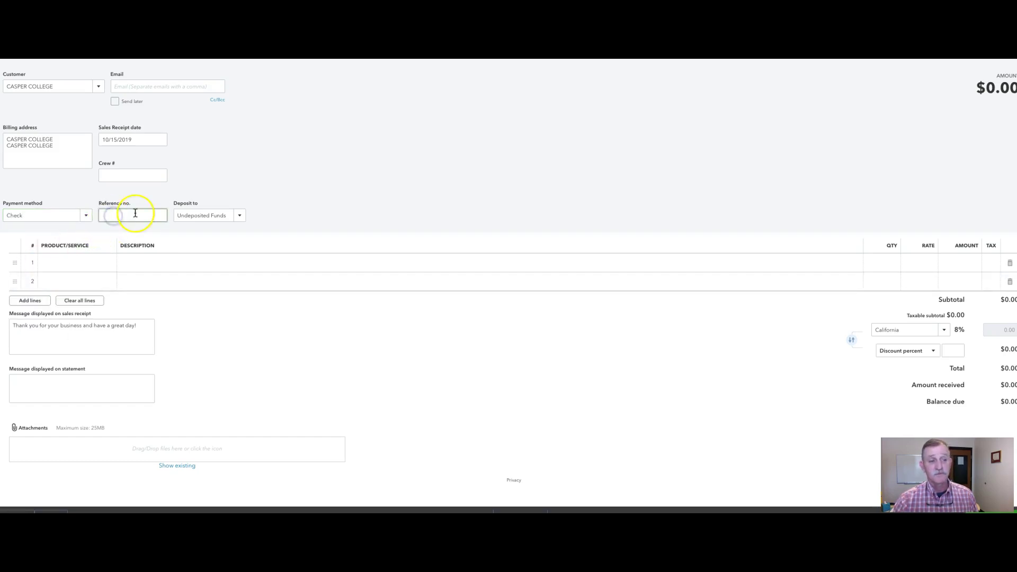
type("1000")
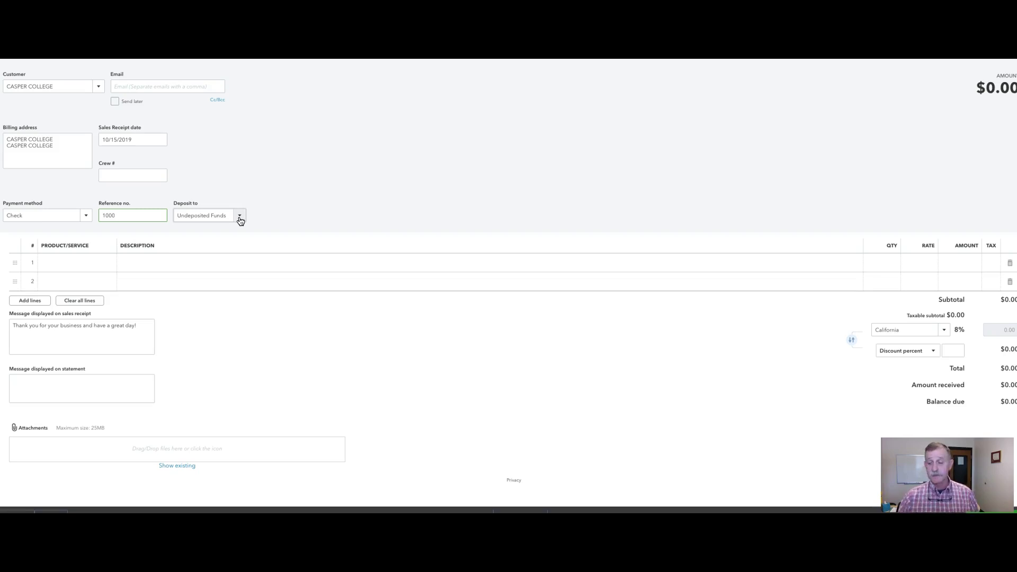
left_click(240, 218)
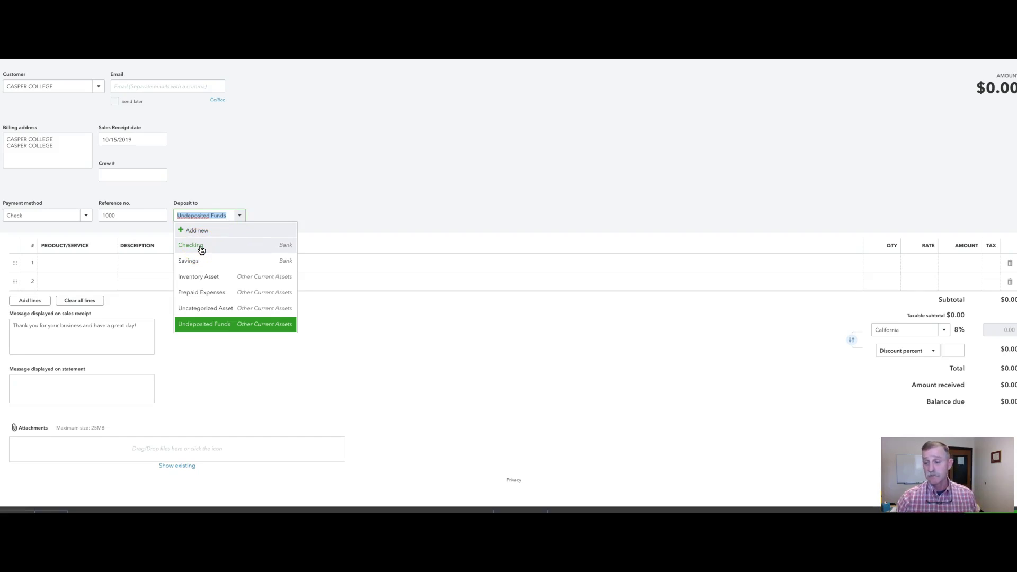
left_click(274, 204)
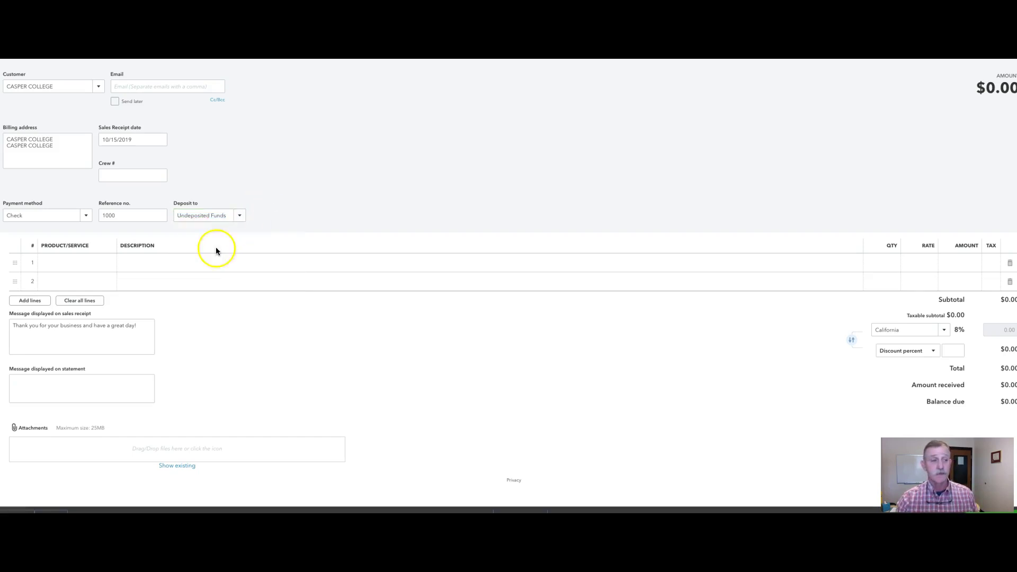
left_click(100, 262)
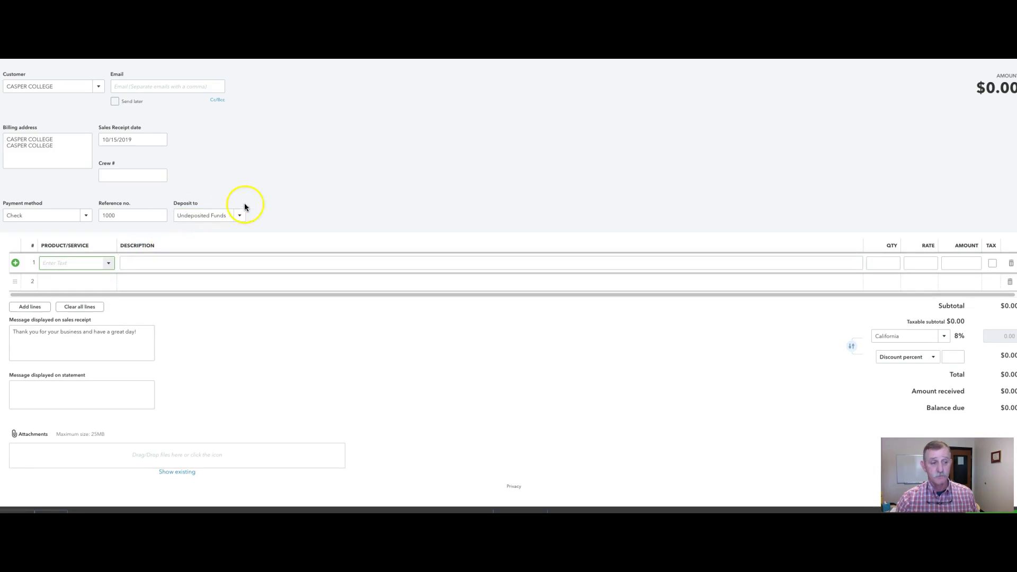
Add WORK STUDY as a new product on line 1 of the receipt
type("WORK")
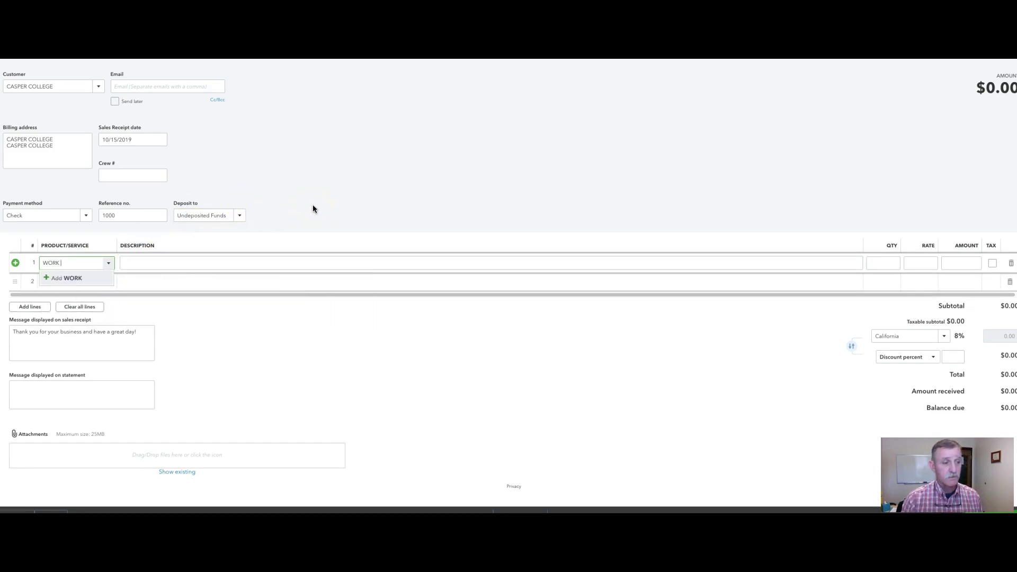
type(" STUDY")
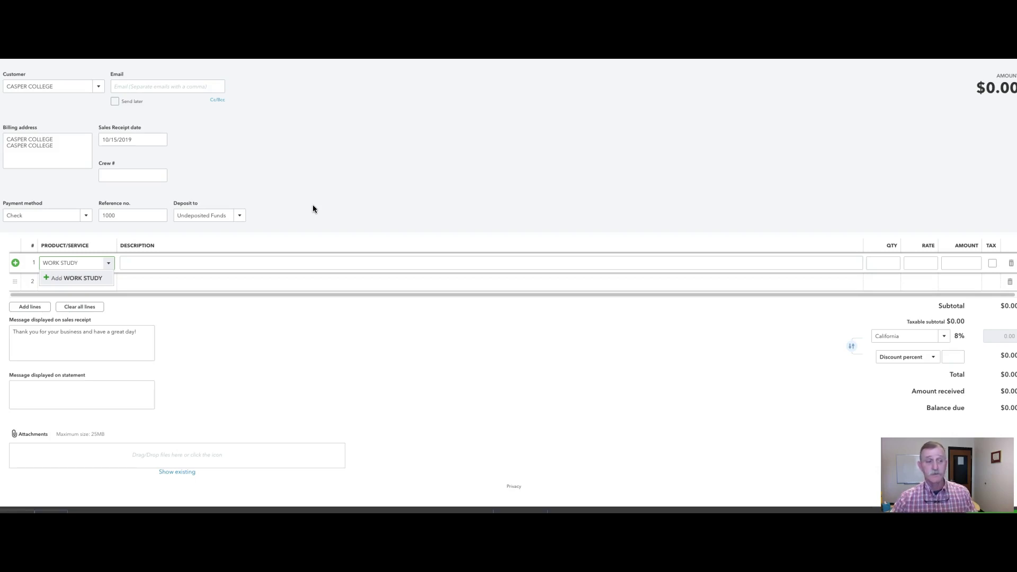
left_click(79, 278)
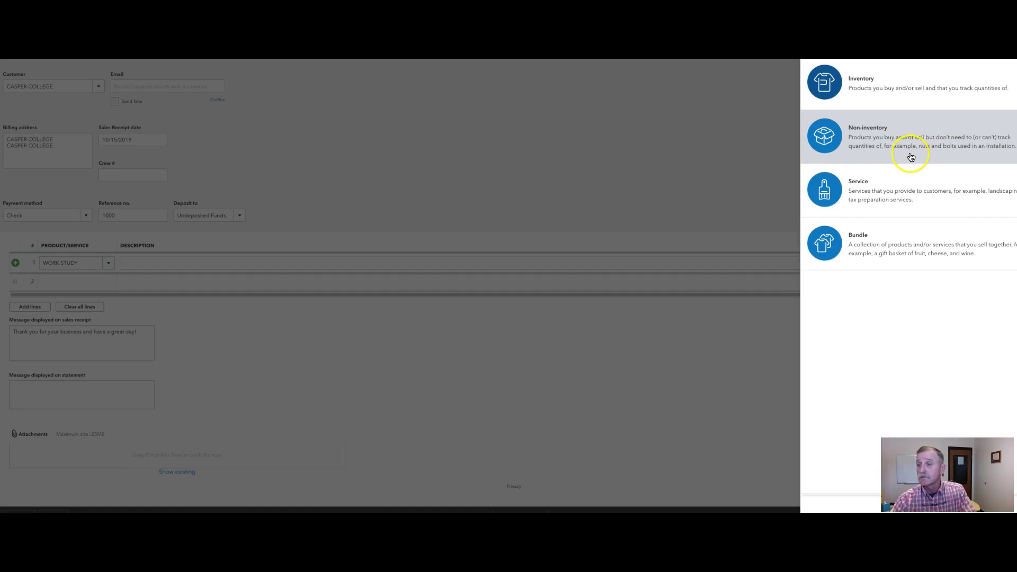
Make WORK STUDY a non-inventory item and leave its category empty
left_click(873, 142)
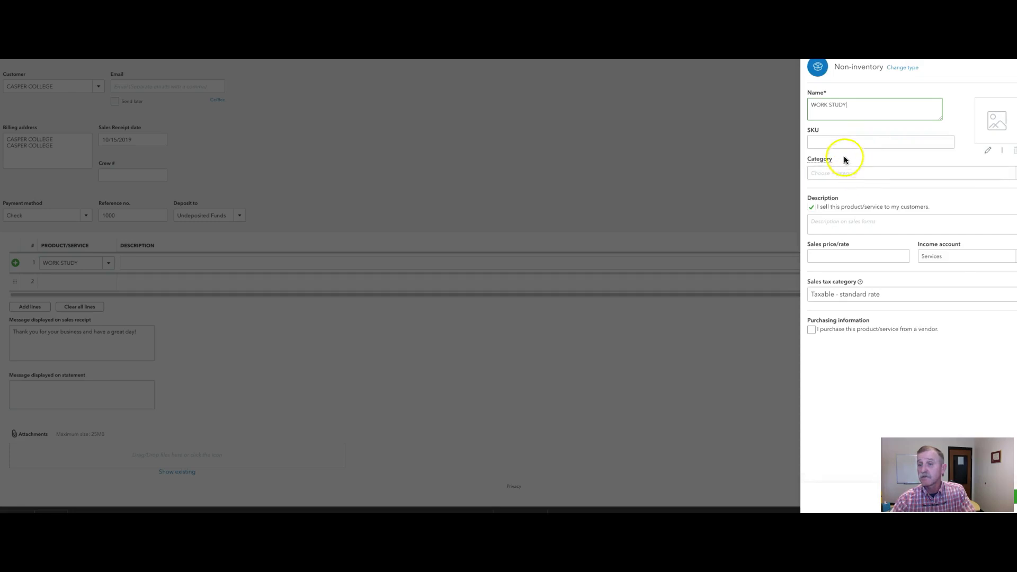
left_click(831, 174)
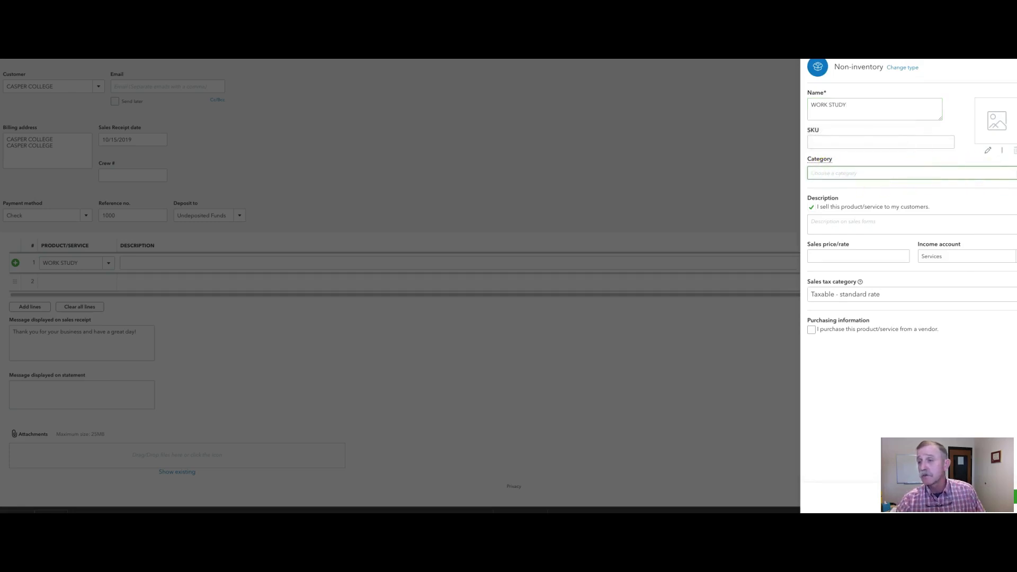
type("WORK")
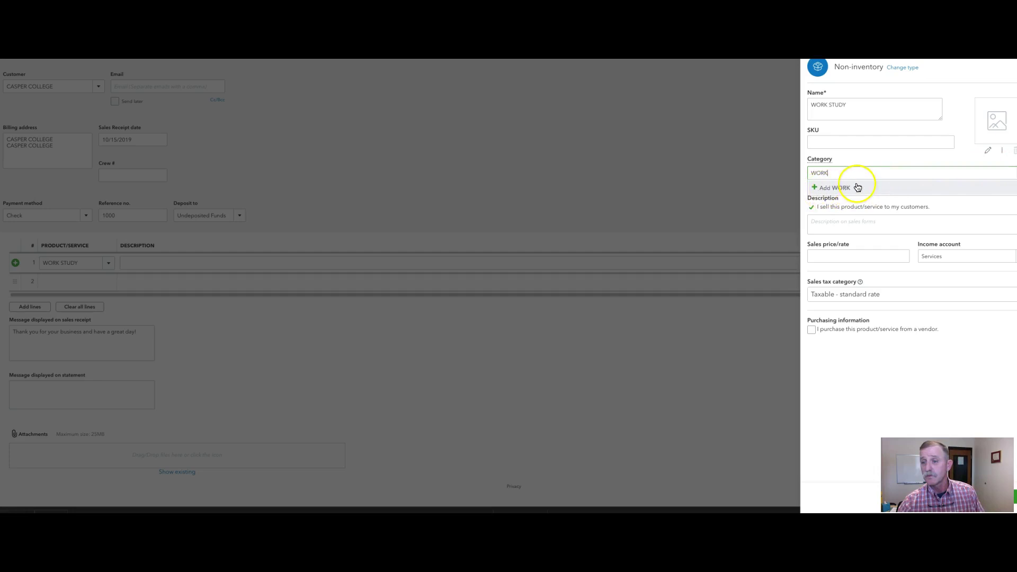
key("BackSpace")
key("BackSpace")
key("BackSpace")
key("BackSpace")
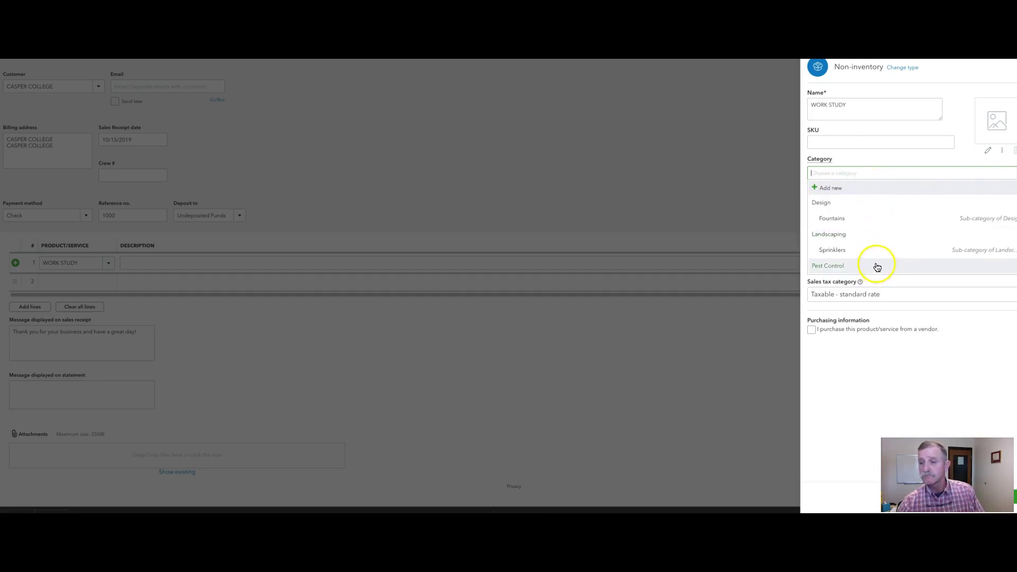
left_click(854, 157)
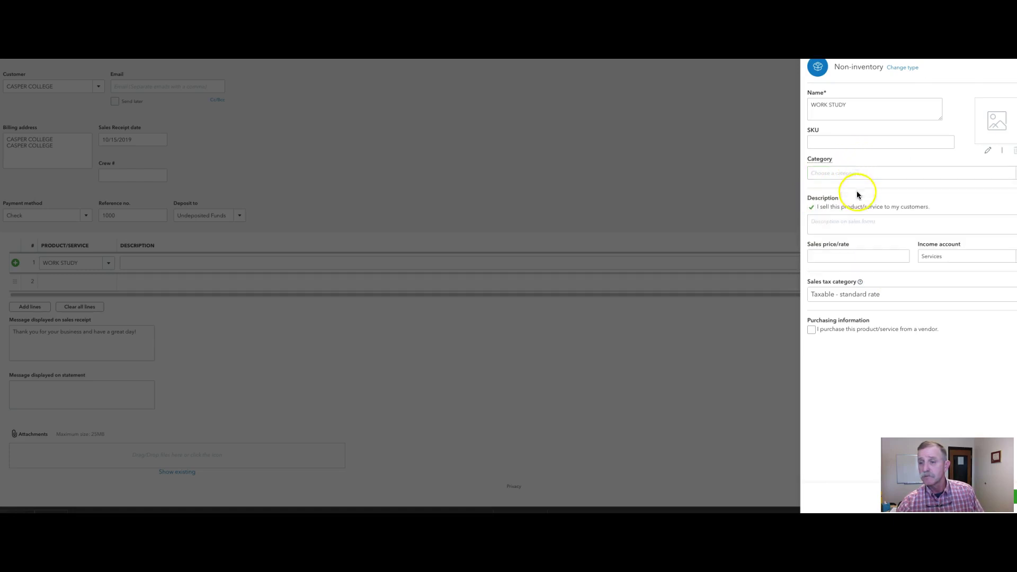
Set the income account to Pay Checks:Work Study and tax category Nontaxable, then save the item
left_click(945, 256)
left_click_drag(945, 256, 920, 257)
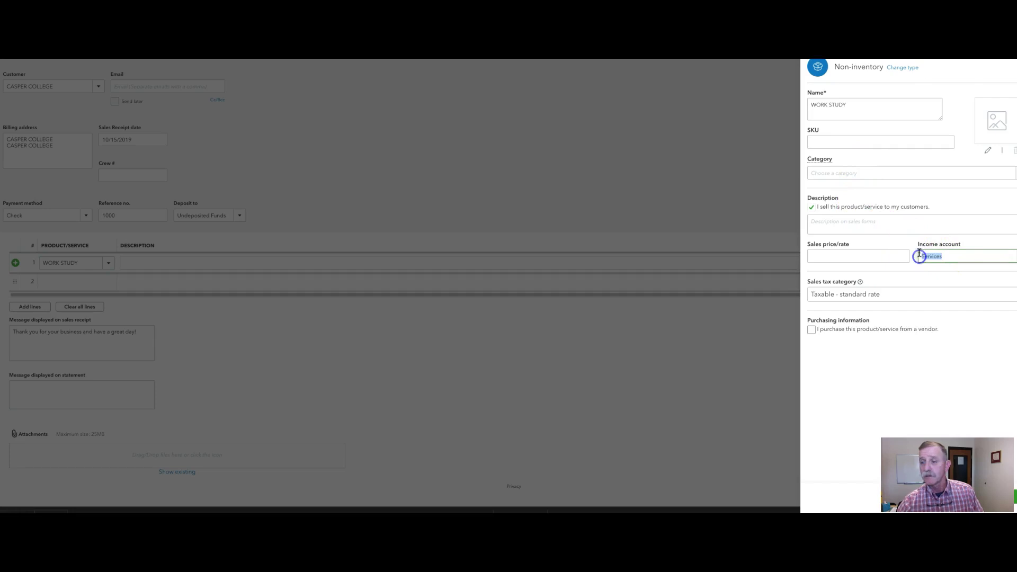
type("WORK")
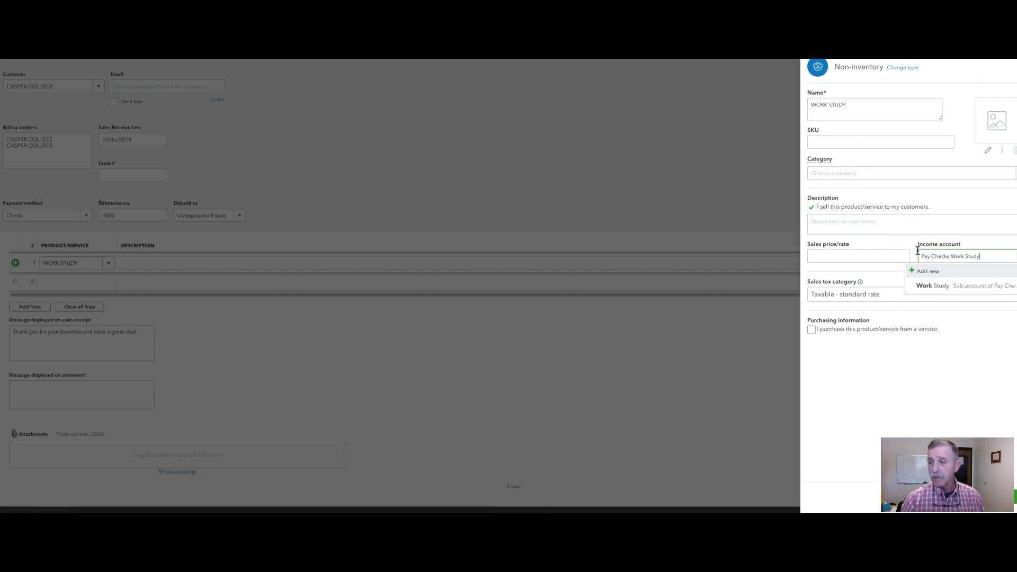
left_click(932, 287)
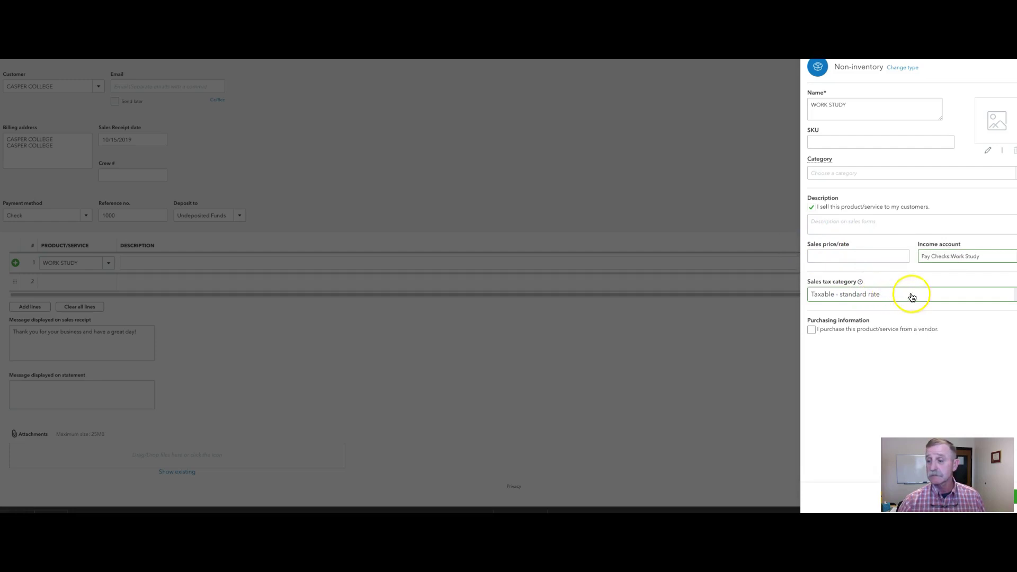
left_click(1014, 295)
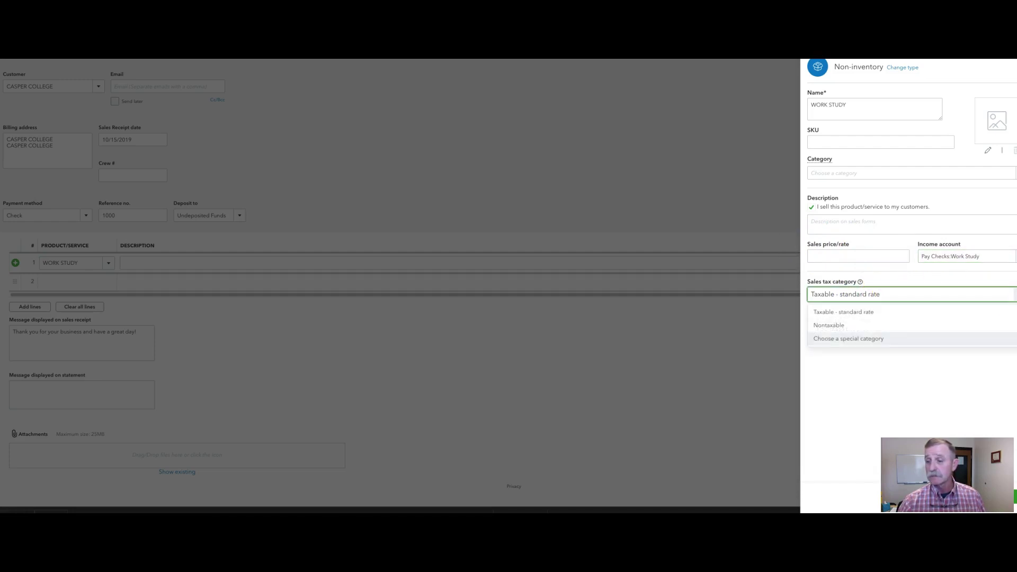
left_click(851, 325)
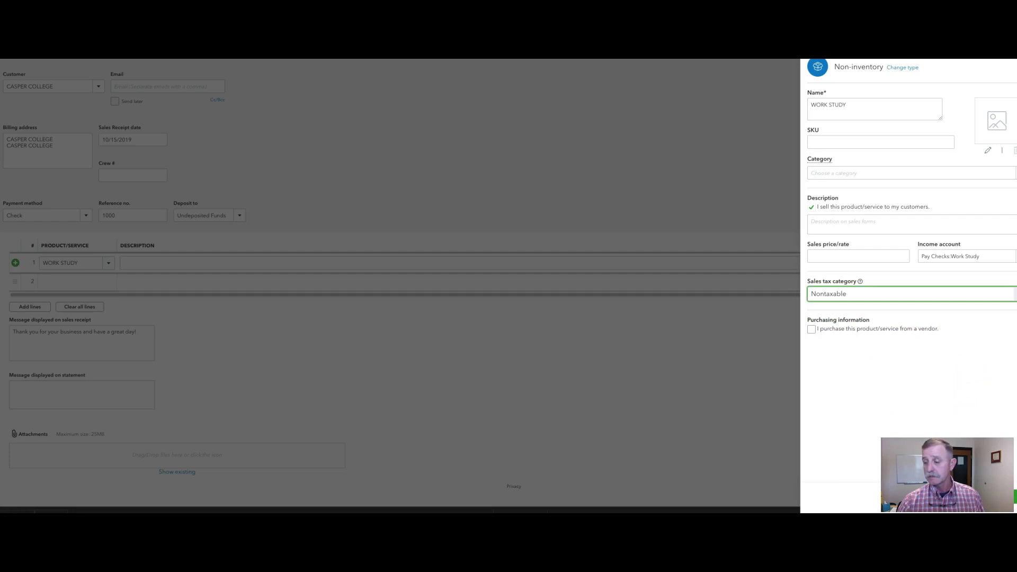
left_click(1015, 497)
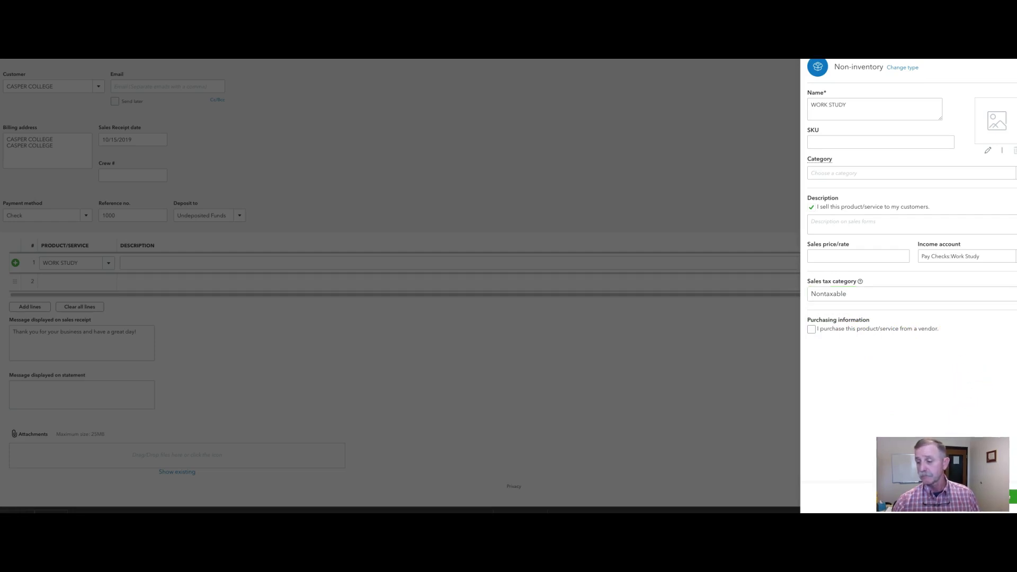
left_click(980, 498)
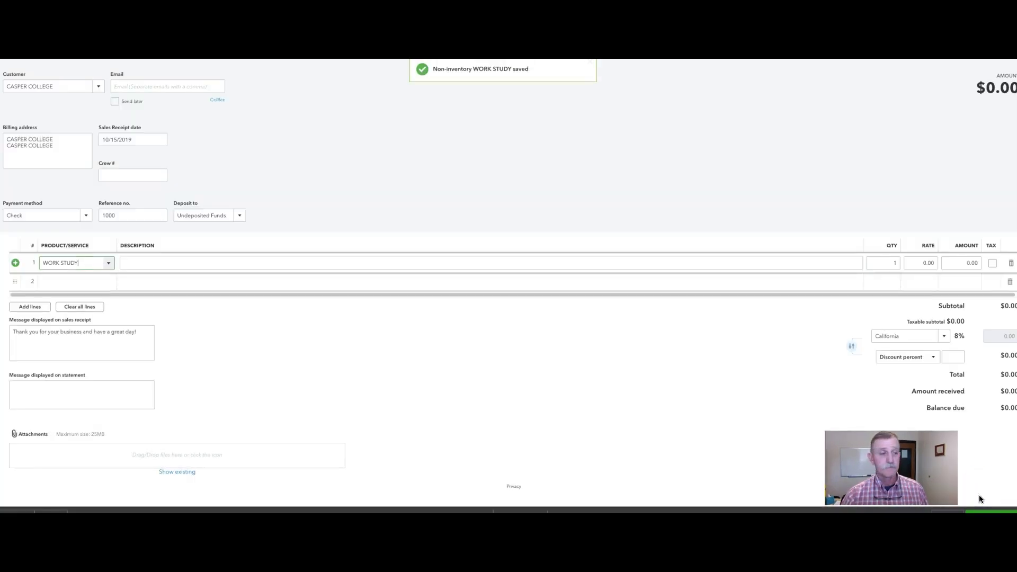
Enter PAYCHECK as the description on line 1
left_click(290, 260)
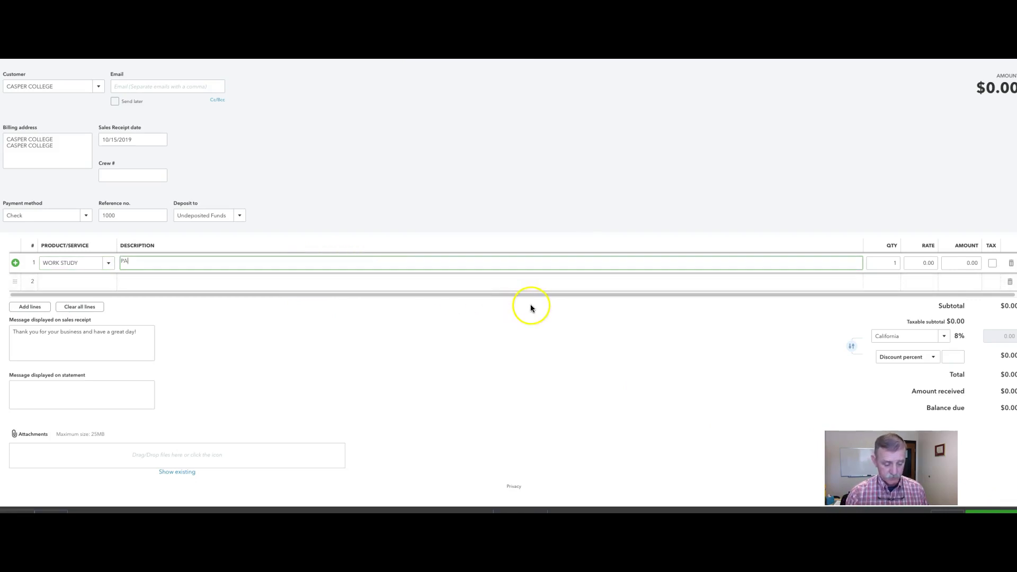
type("PAYCHECK")
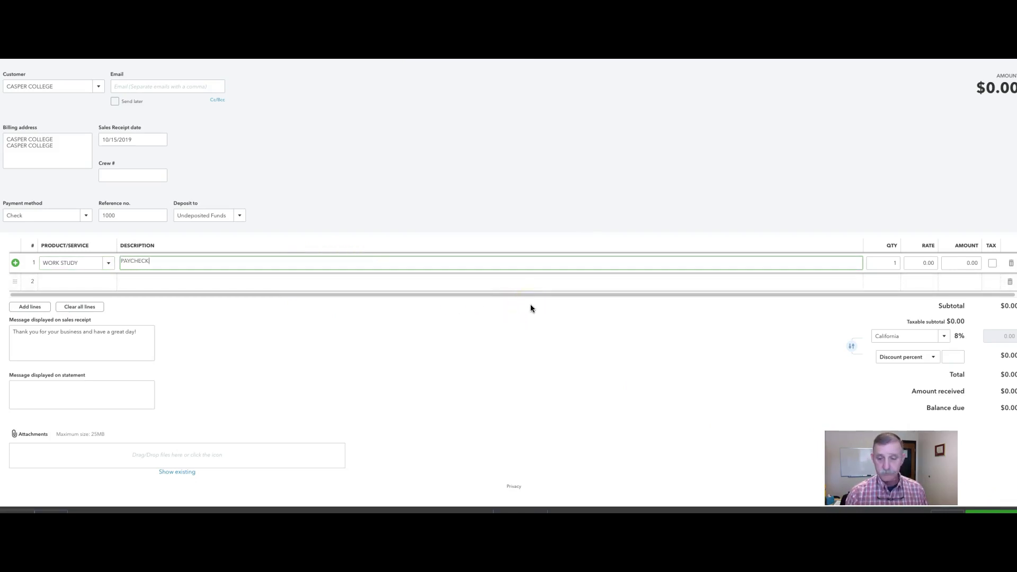
left_click(877, 263)
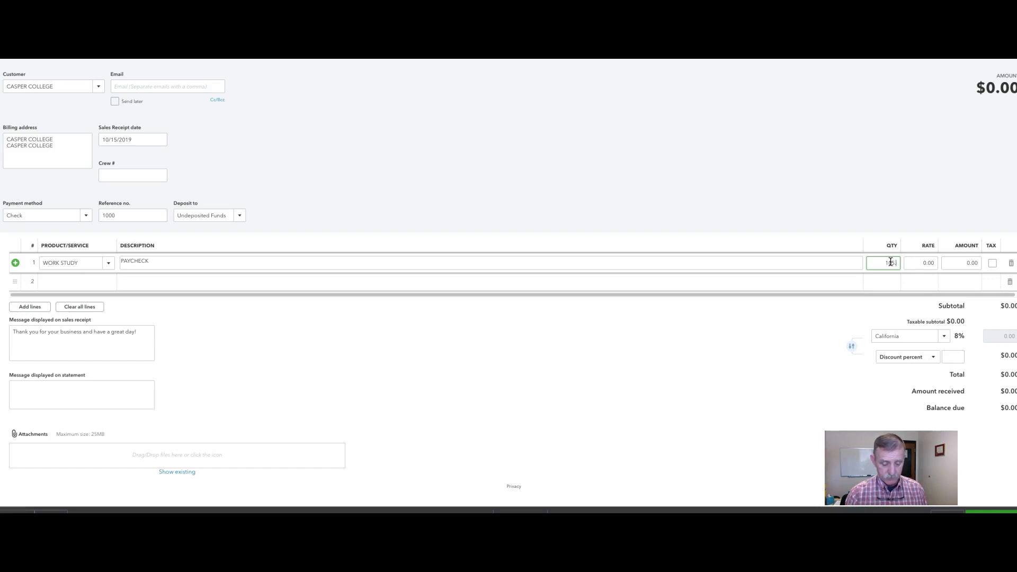
Give line 1 quantity 1 at rate 105.87 and save the $105.87 Casper College receipt
left_click(926, 263)
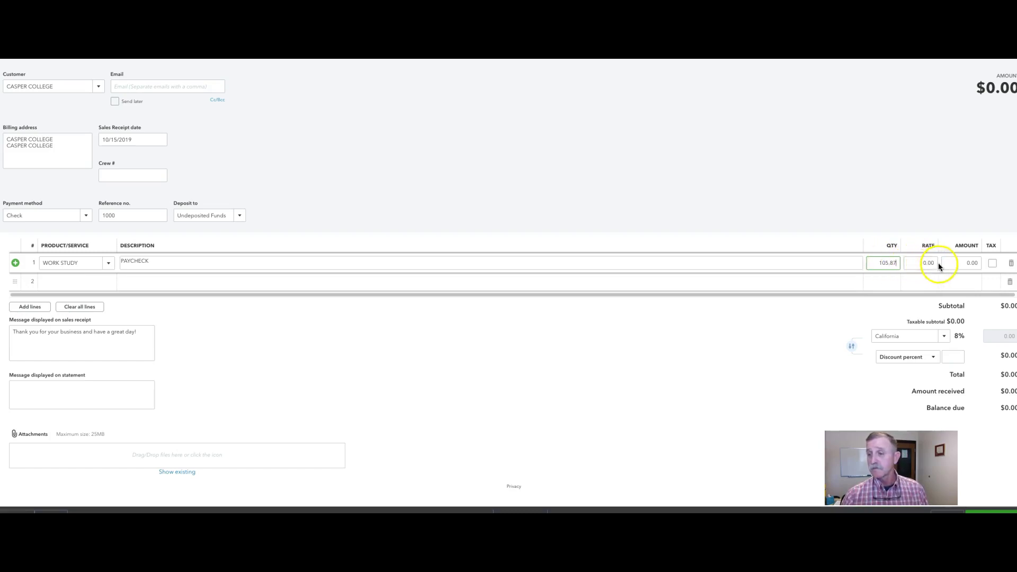
double_click(889, 263)
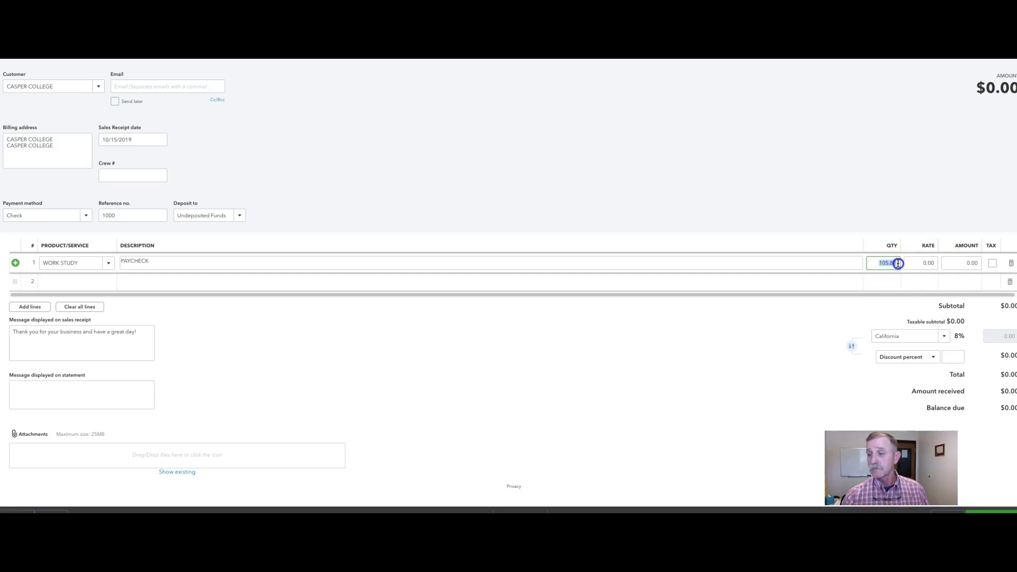
type("1")
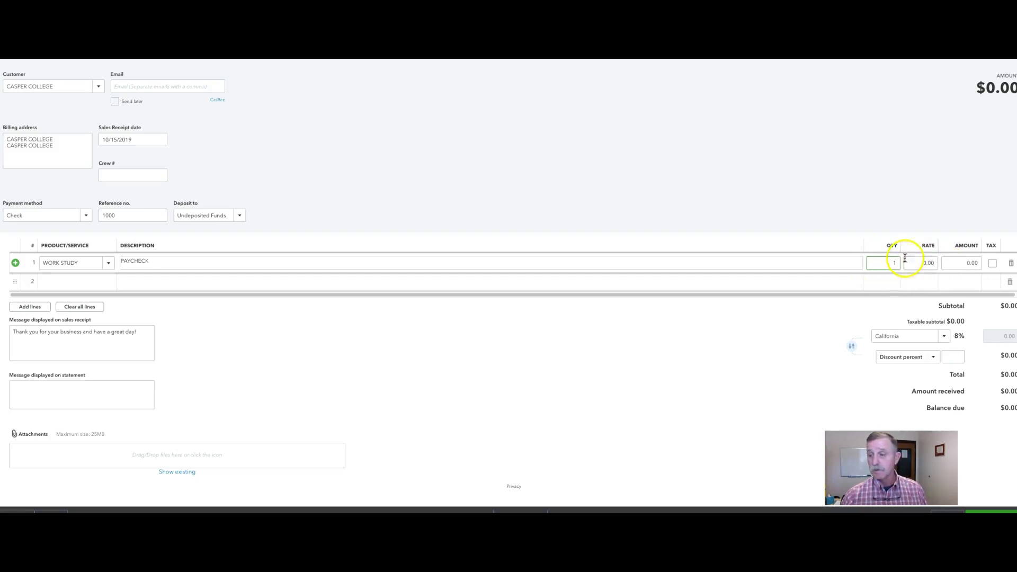
left_click(938, 262)
type("105.87")
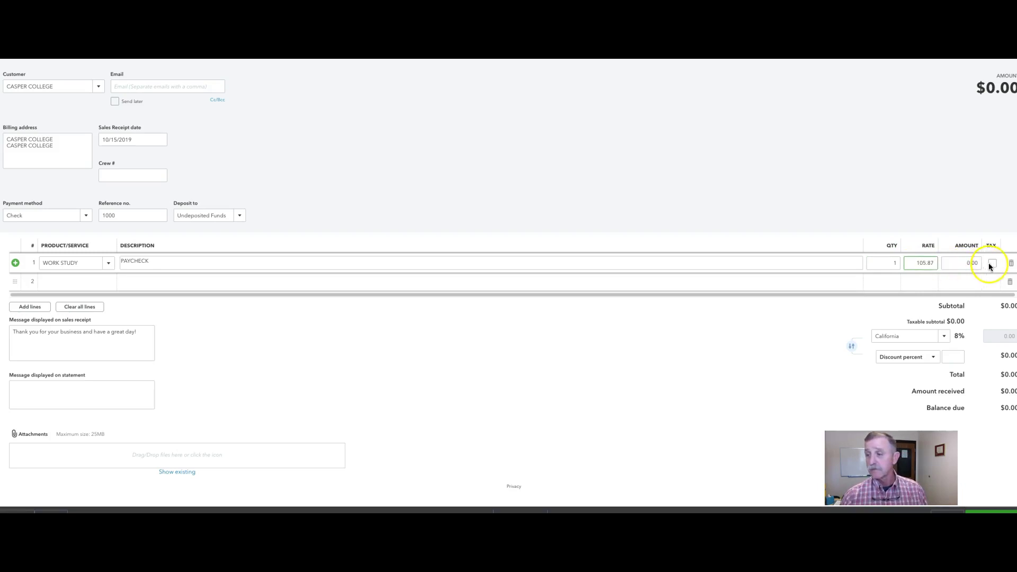
left_click(796, 281)
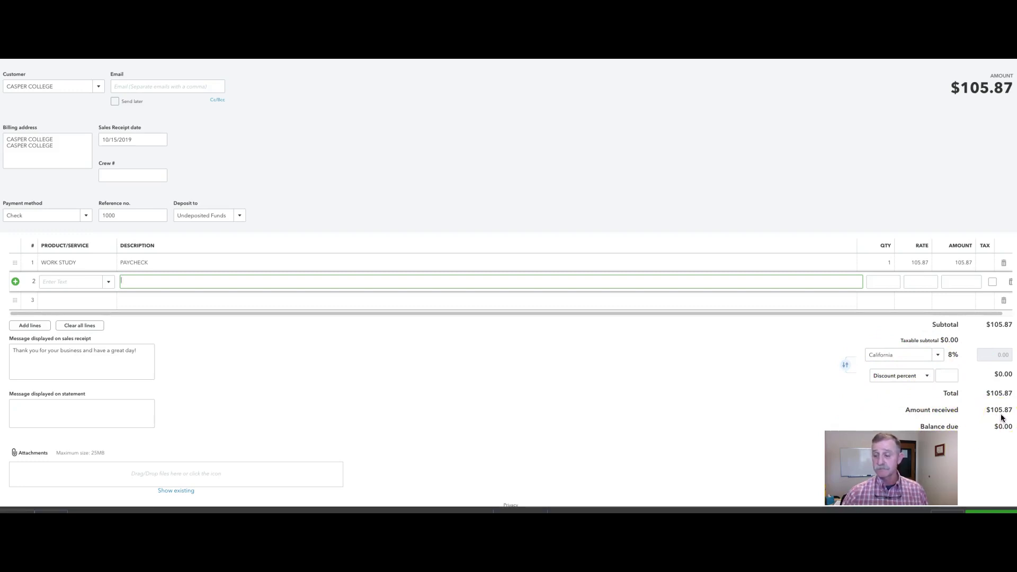
left_click(998, 512)
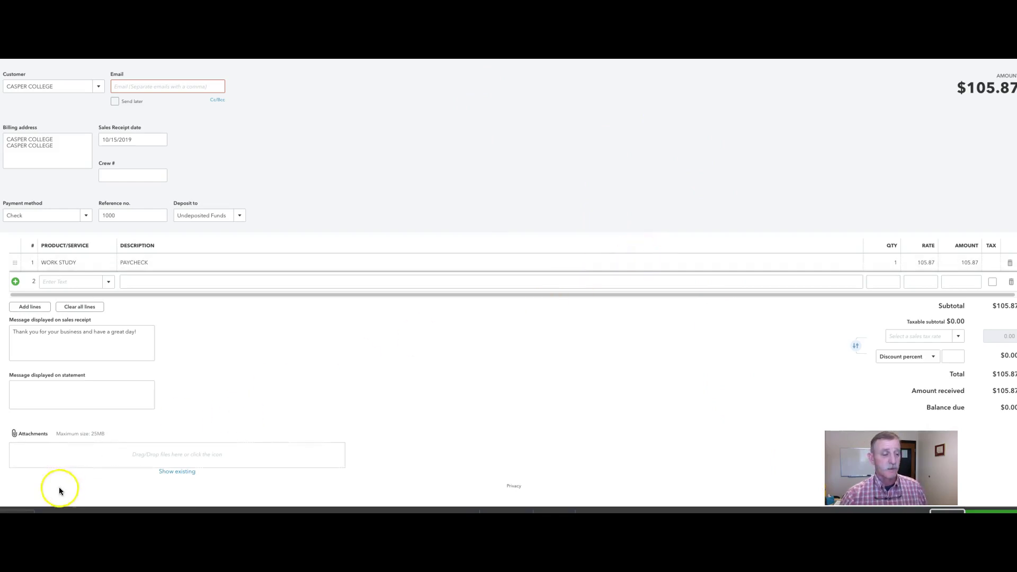
left_click(17, 512)
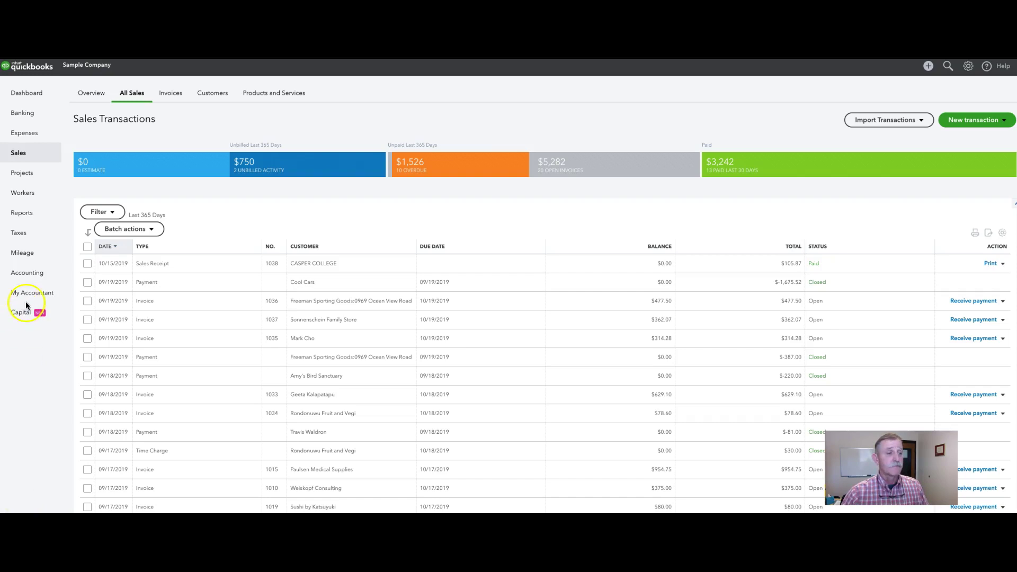
Go to the All Sales list and open the New transaction menu
left_click(15, 155)
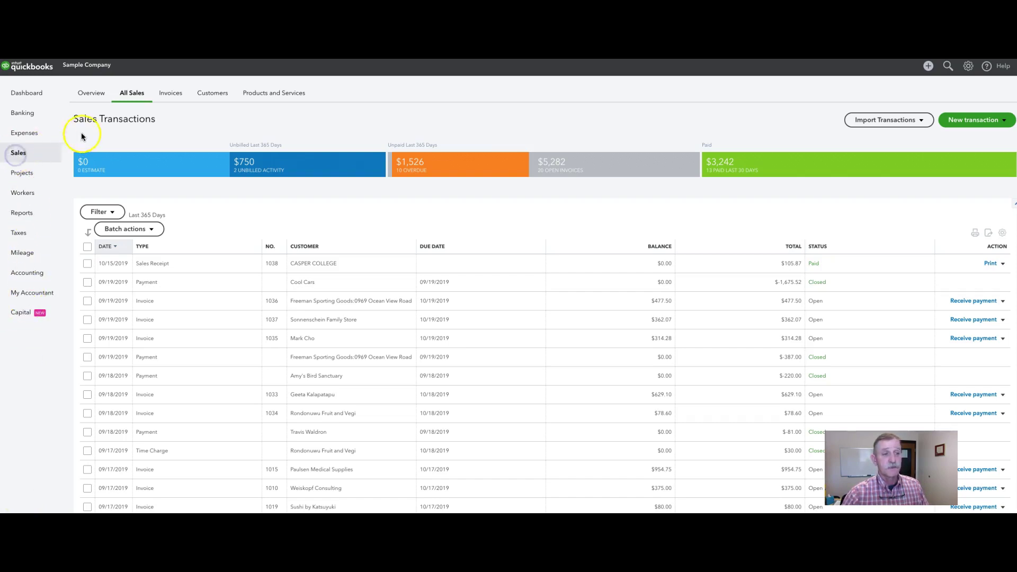
left_click(135, 95)
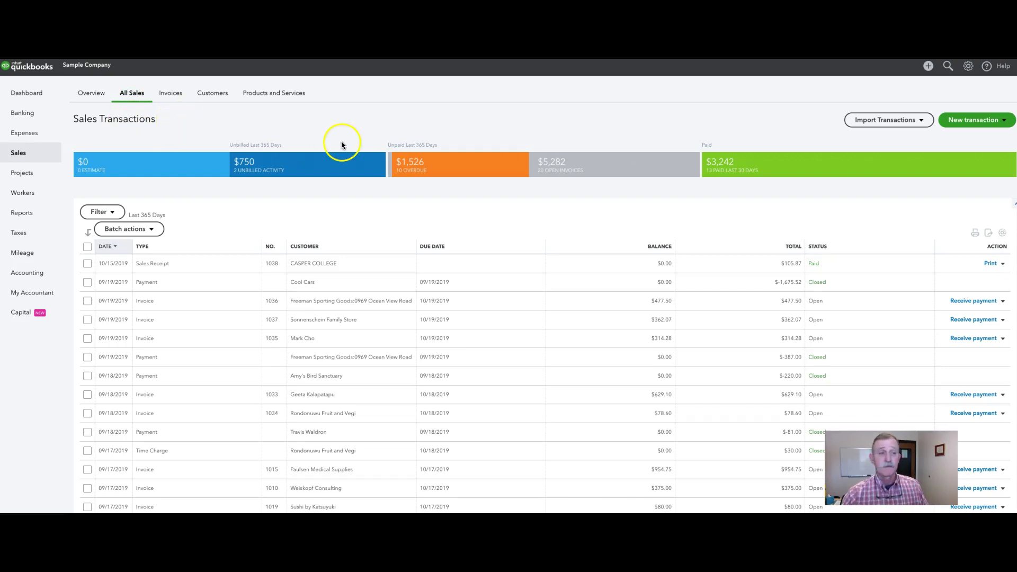
Start a new sales receipt and add the typed customer name as a new customer
left_click(962, 121)
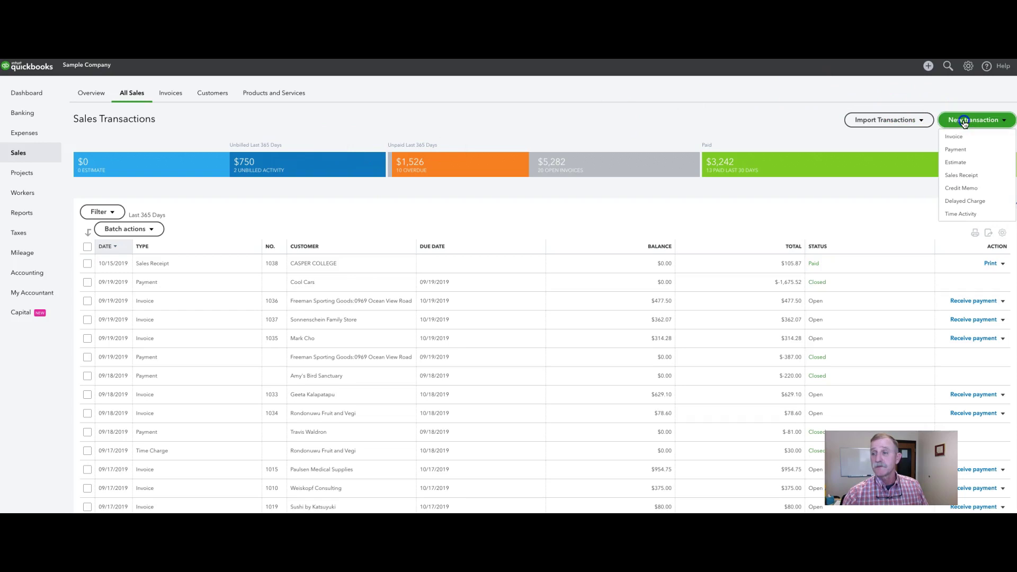
left_click(965, 180)
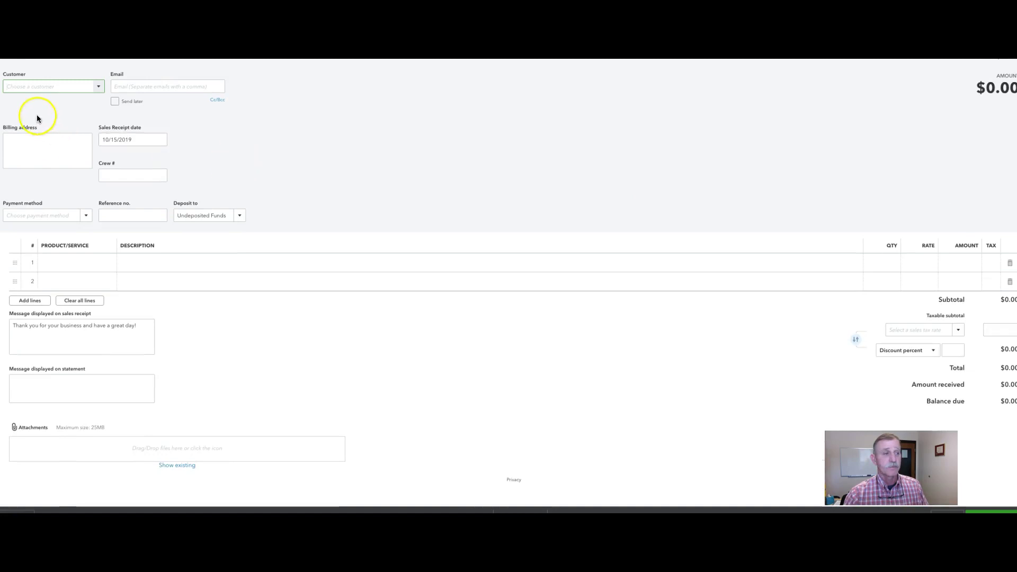
left_click(24, 86)
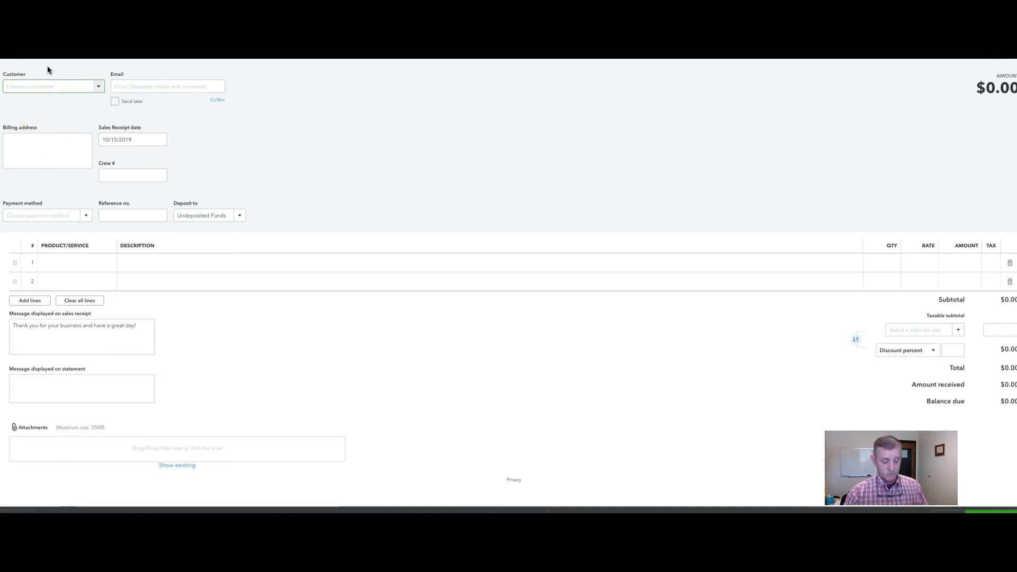
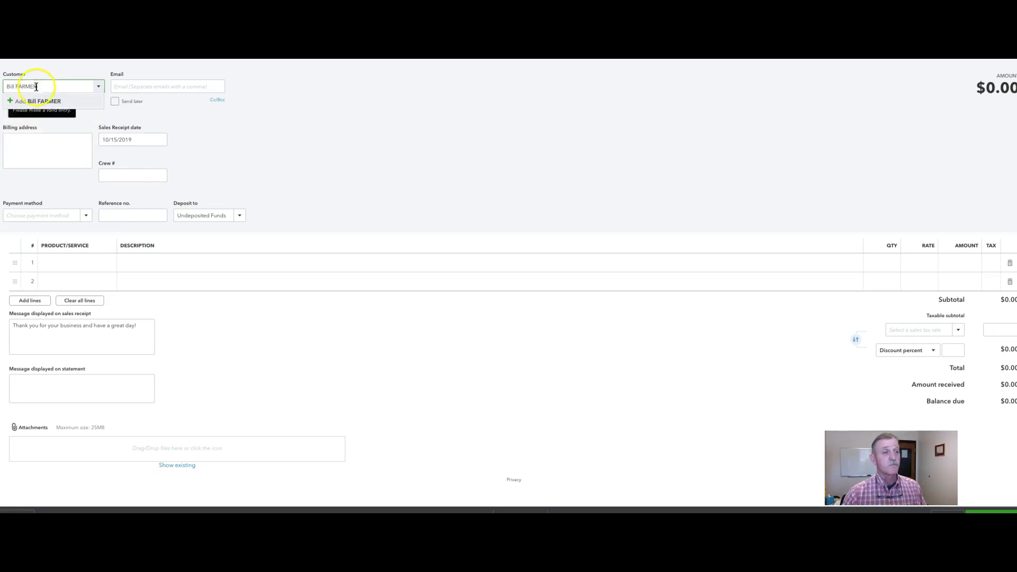
left_click(45, 107)
left_click(125, 161)
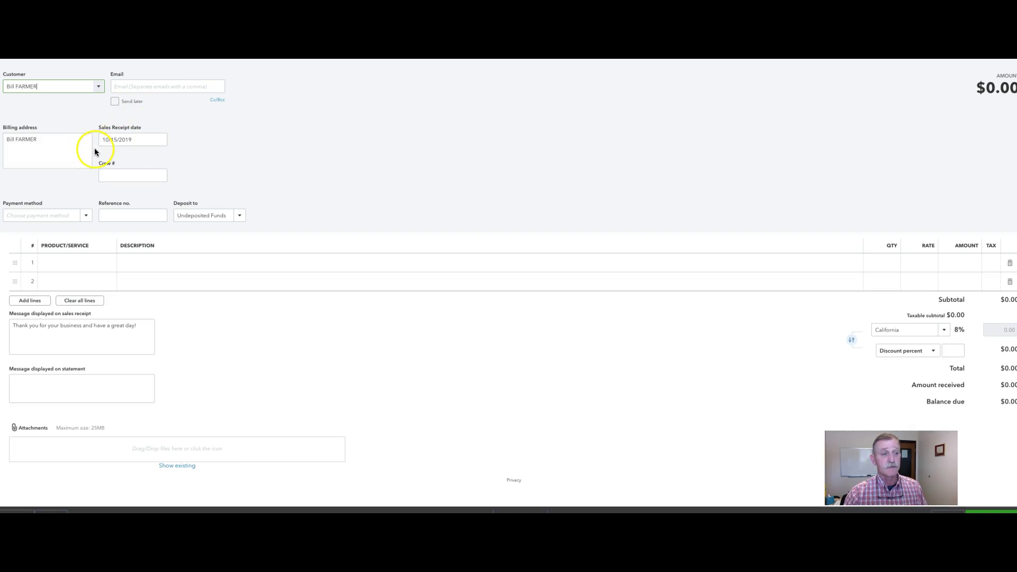
left_click(86, 218)
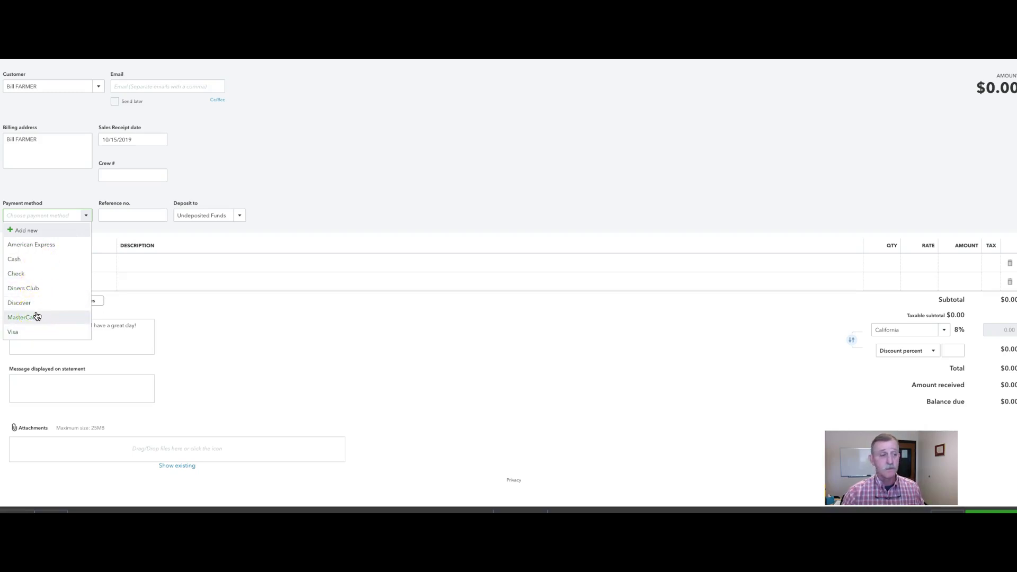
Set the payment method to Check and the deposit account to Checking
left_click(29, 277)
left_click(112, 216)
left_click(112, 216)
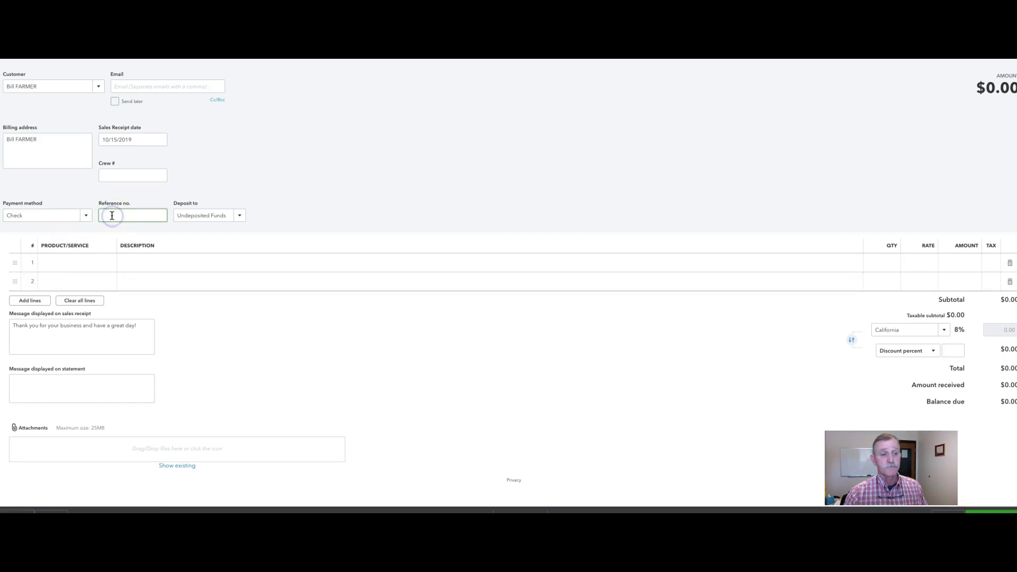
left_click(242, 216)
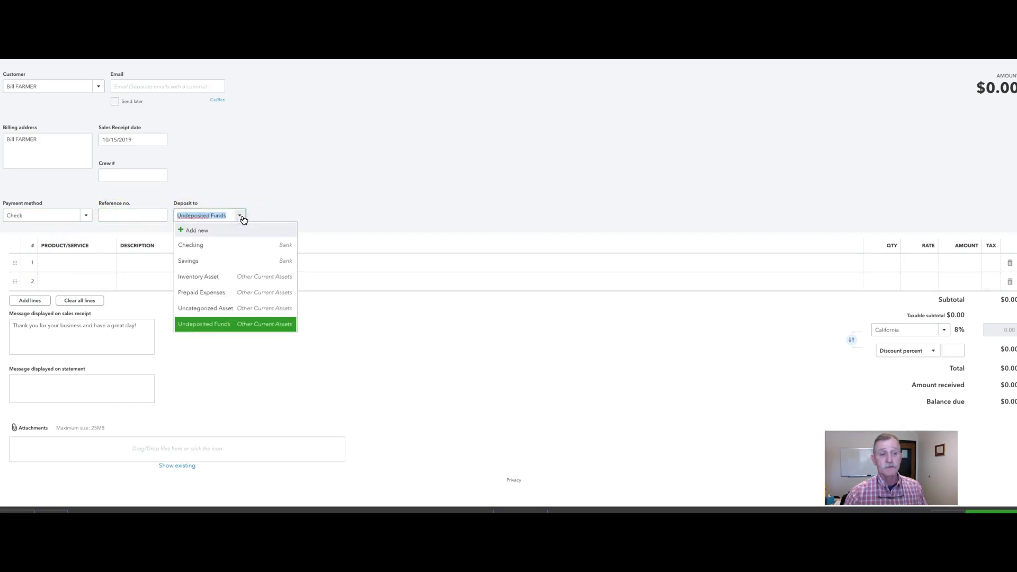
left_click(221, 244)
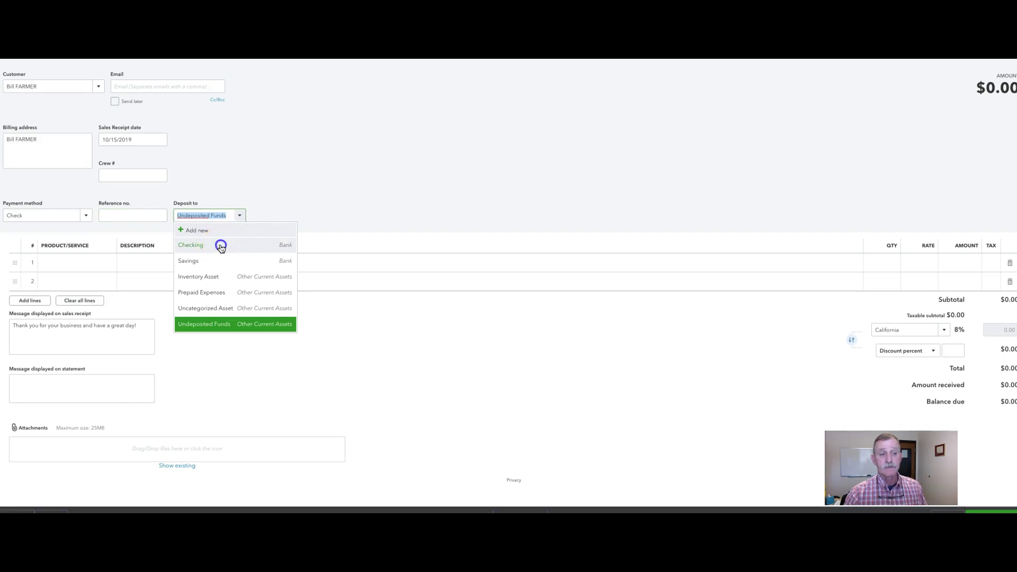
left_click(132, 215)
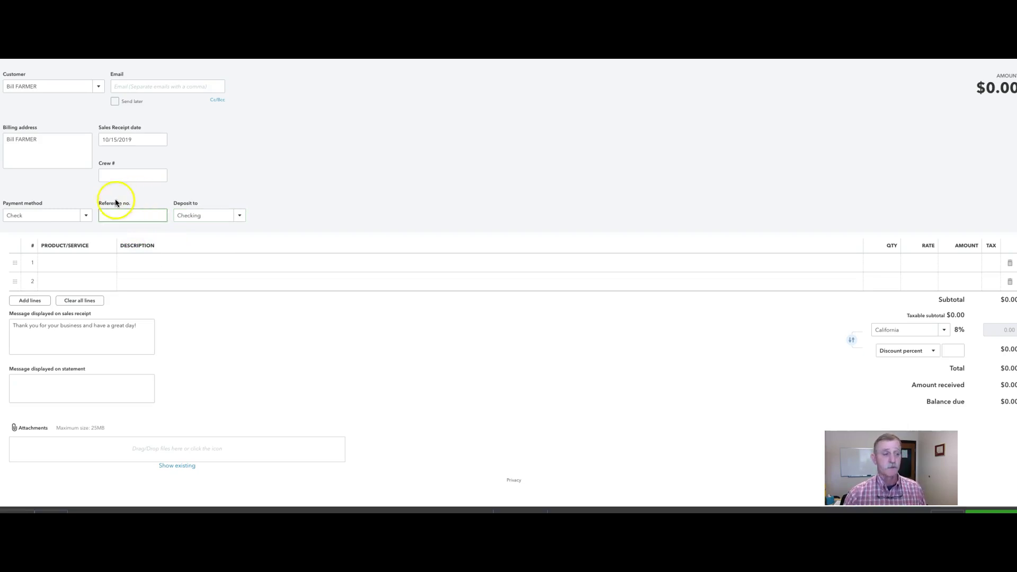
left_click(79, 262)
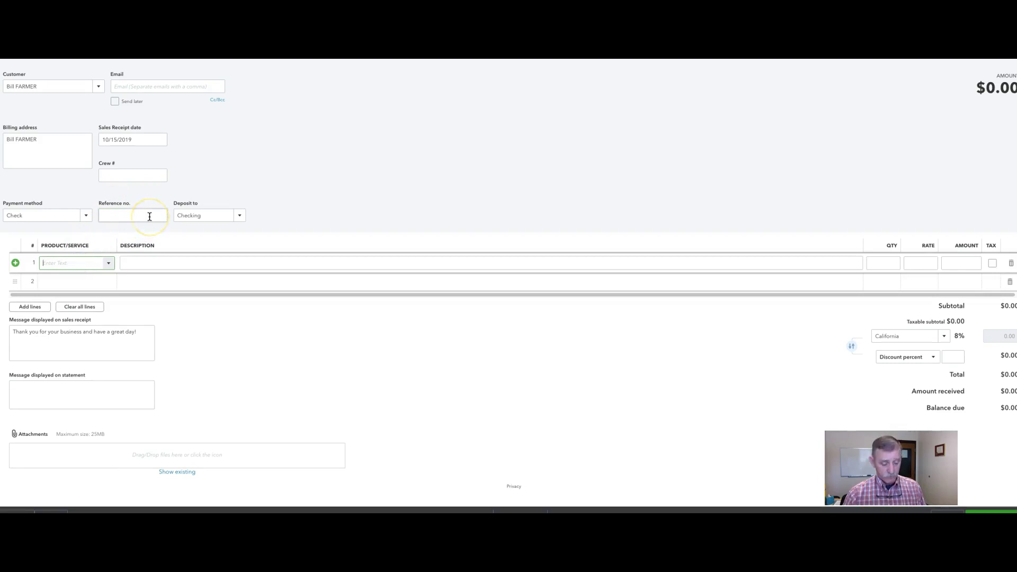
Enter CALVES as line 1's product and choose to add it as new
type("CLAVES")
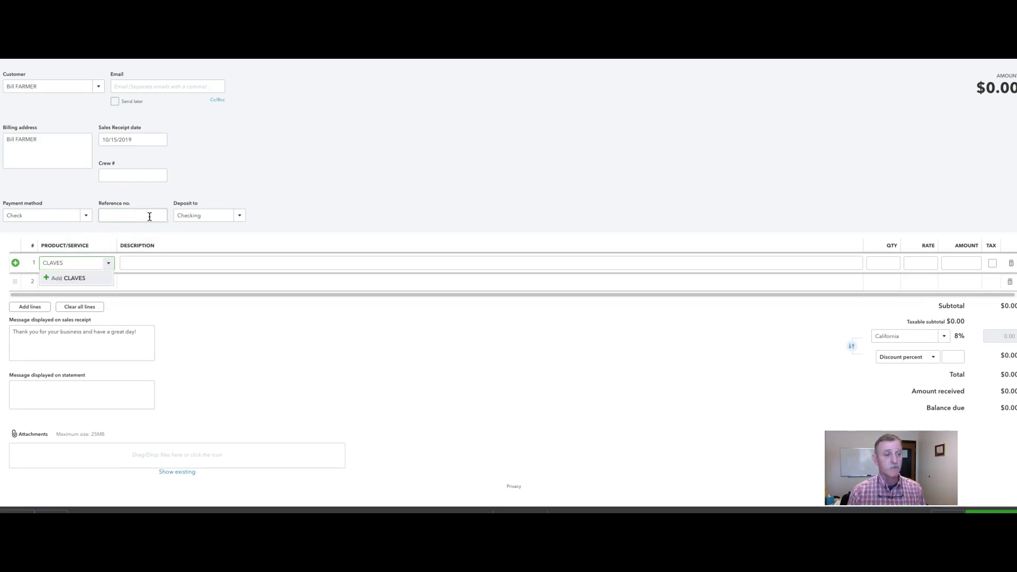
key("BackSpace")
key("BackSpace")
key("BackSpace")
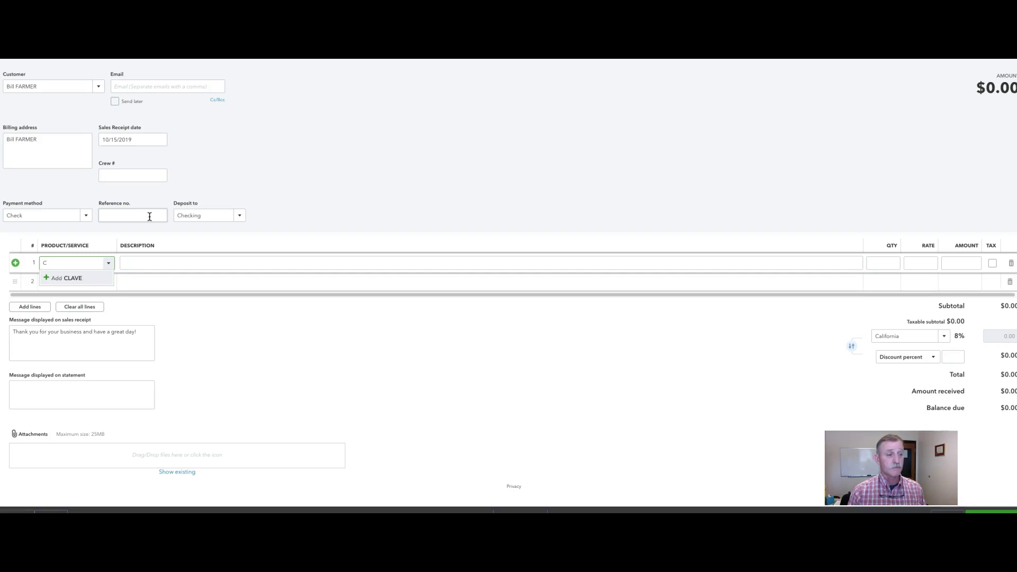
type("ALVES")
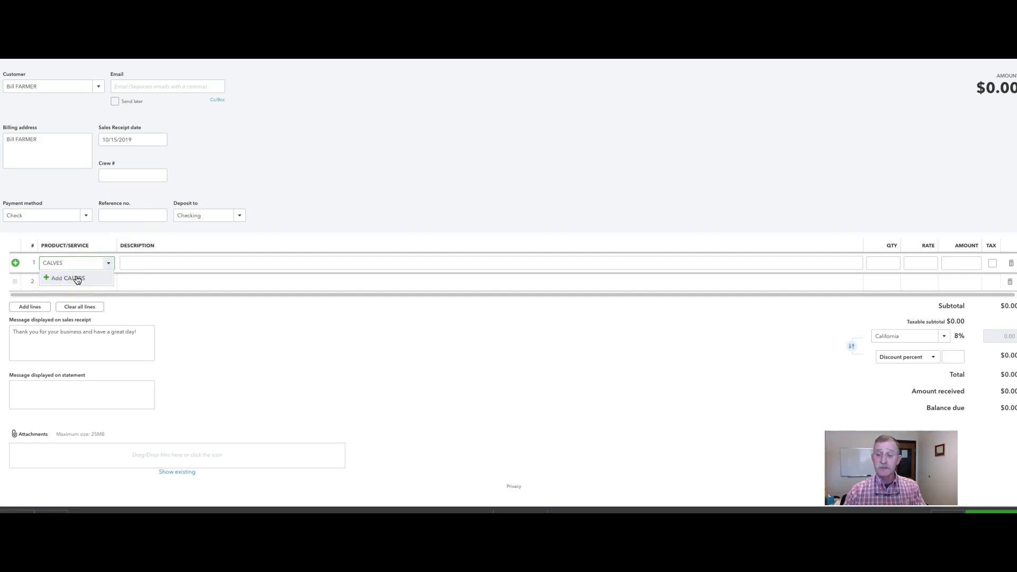
left_click(77, 279)
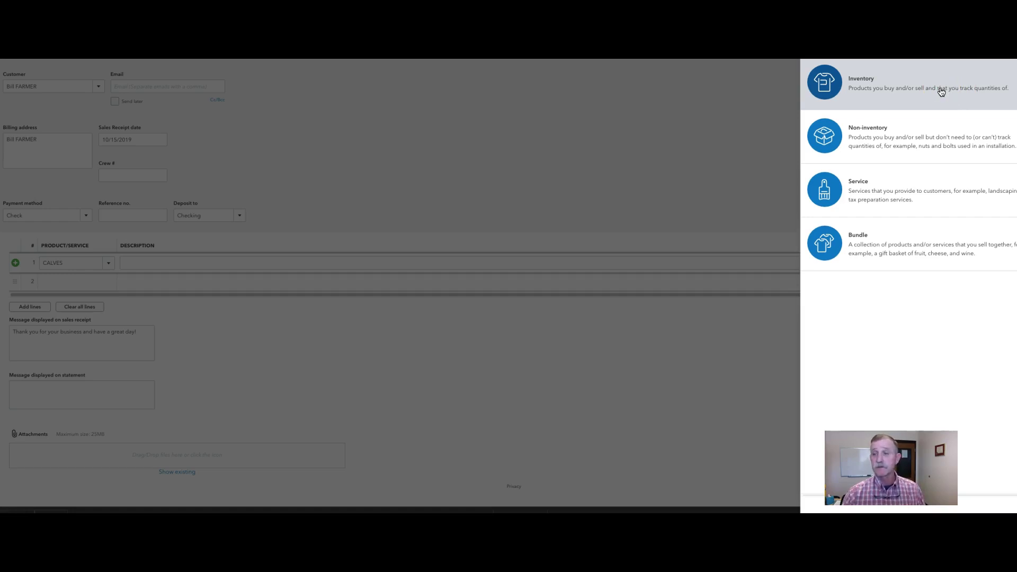
Save CALVES as a non-inventory product with income account Cattle Sales:Sale of Calves
left_click(923, 137)
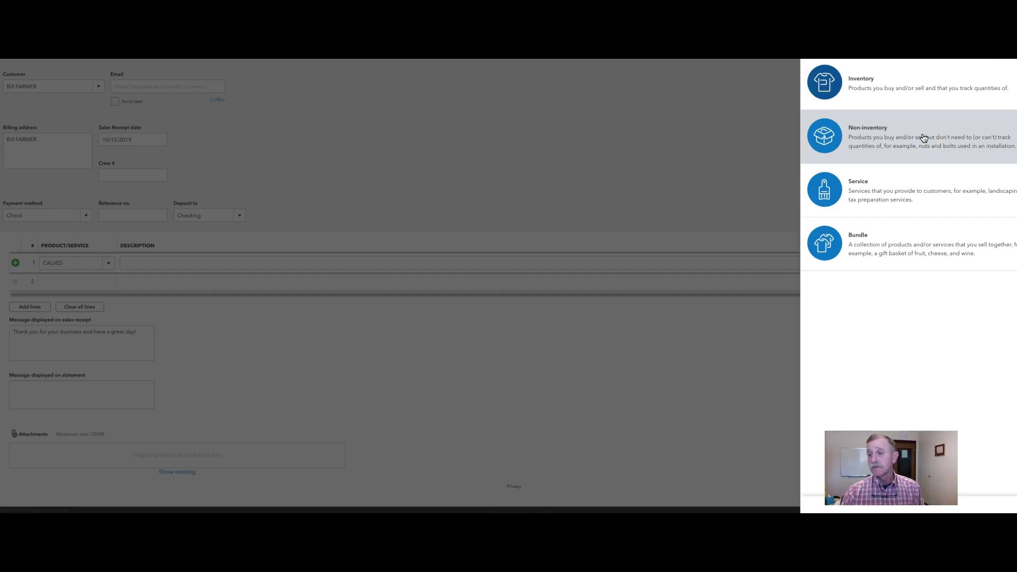
left_click(923, 138)
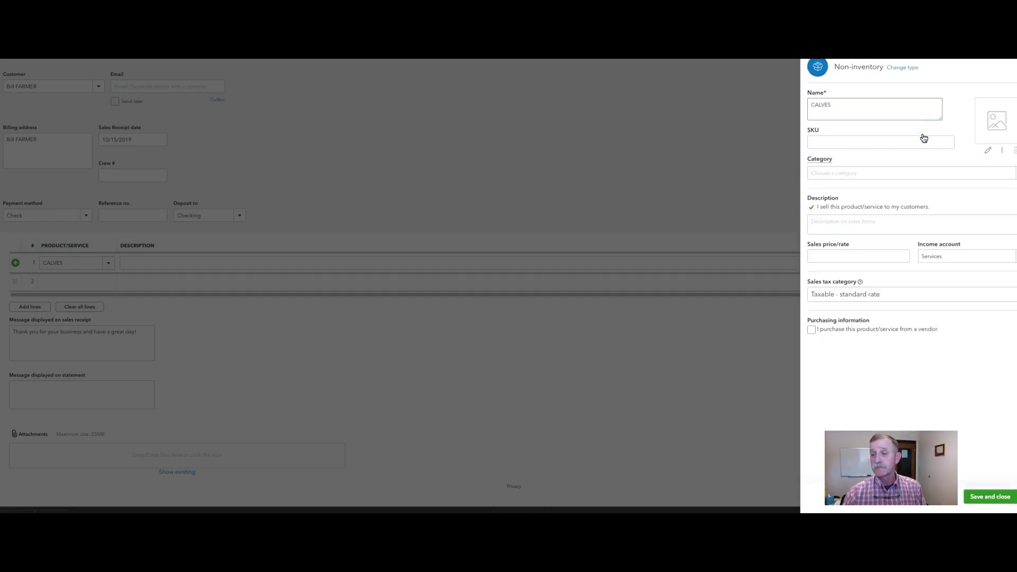
left_click(922, 146)
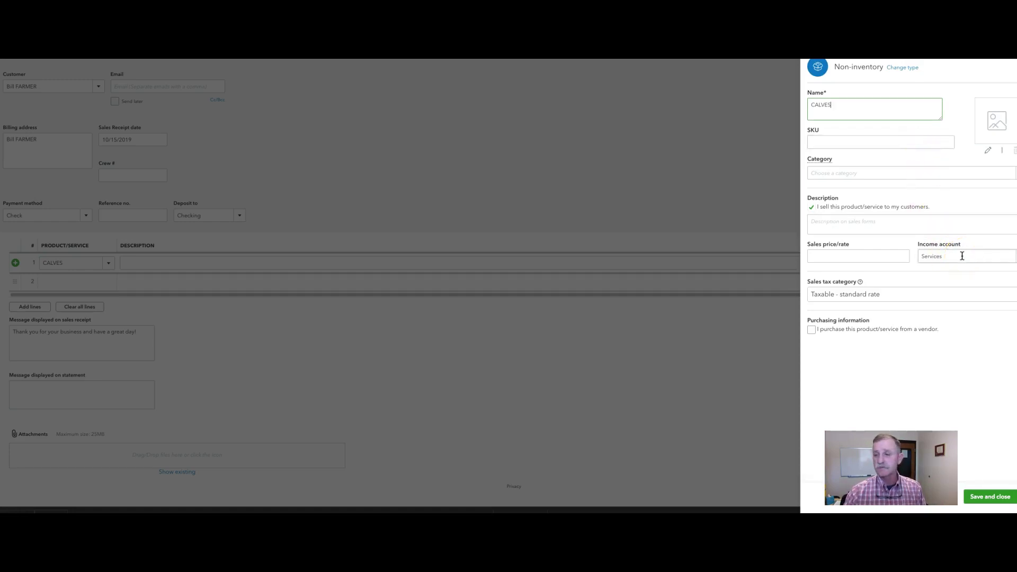
left_click(960, 256)
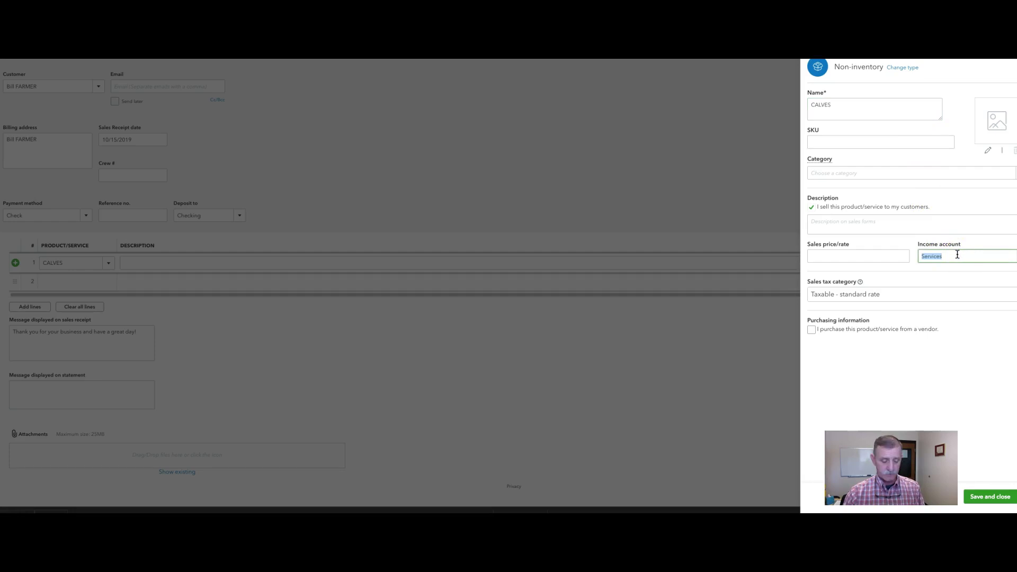
type("Cattle Sales:Sale of CalvesVES")
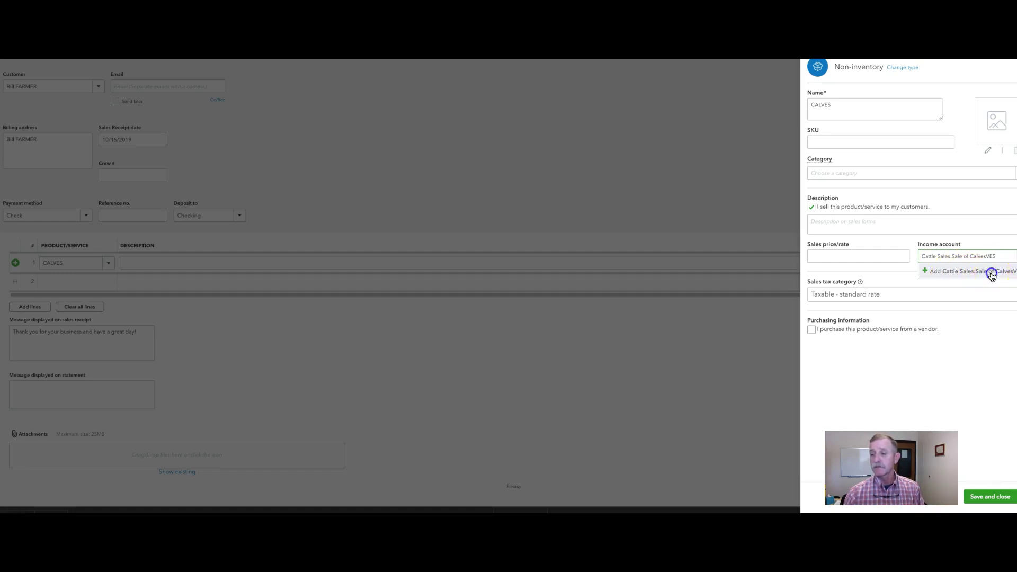
left_click(992, 271)
left_click(626, 419)
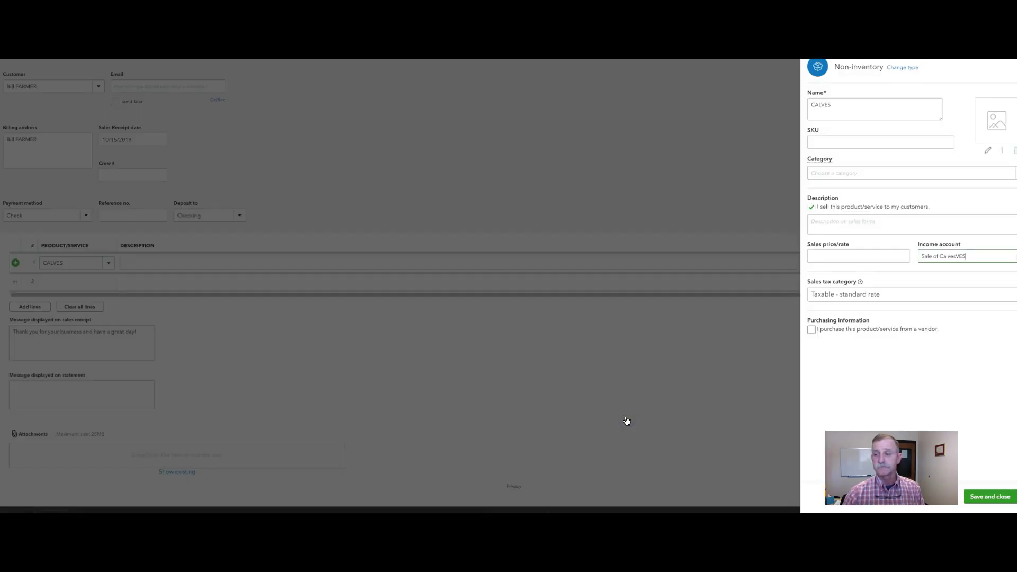
left_click_drag(967, 257, 957, 257)
key("BackSpace")
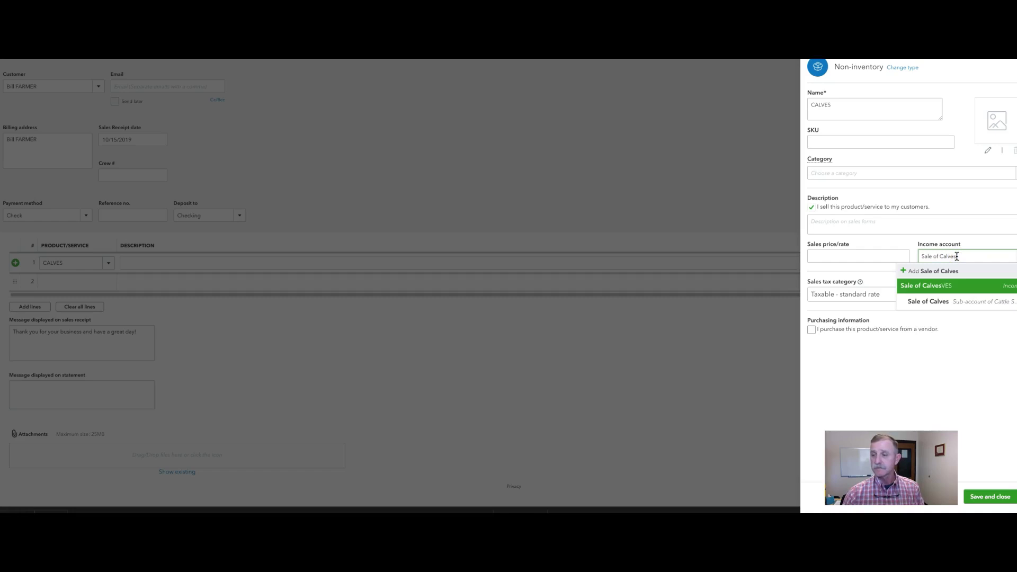
left_click(969, 302)
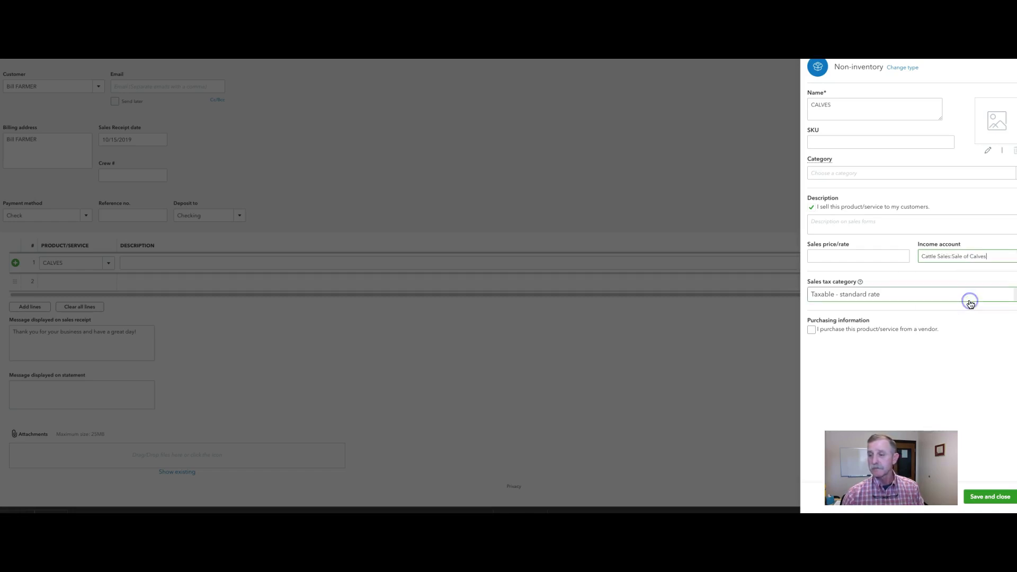
left_click(986, 498)
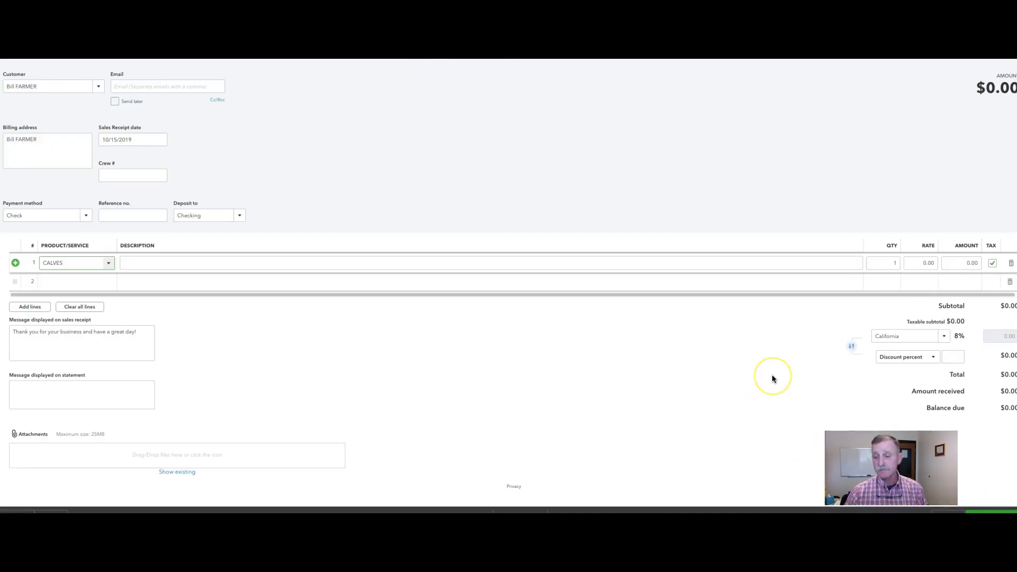
Save sales receipt 1039 without emailing it, then close the receipt form
left_click(972, 511)
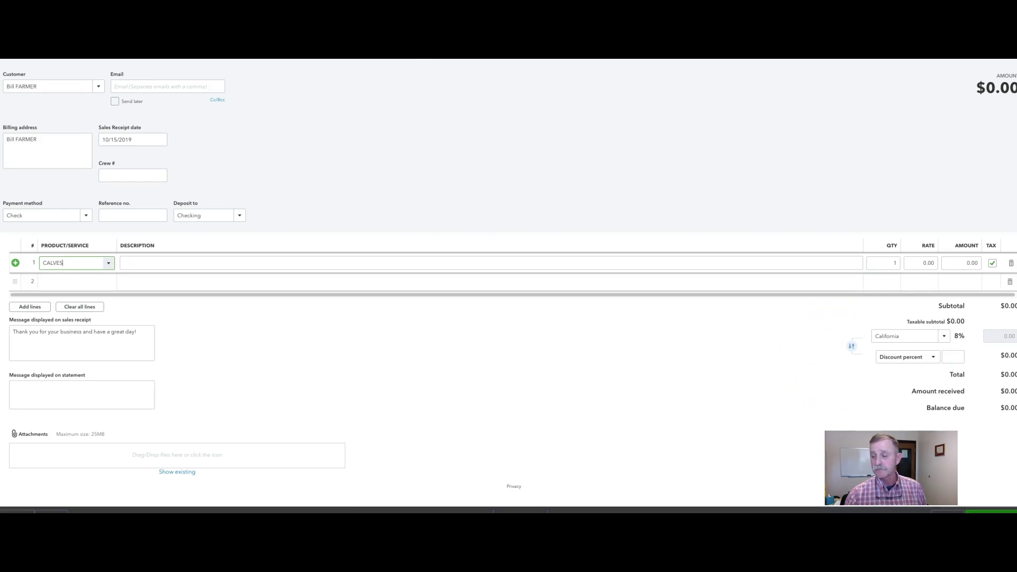
left_click(679, 397)
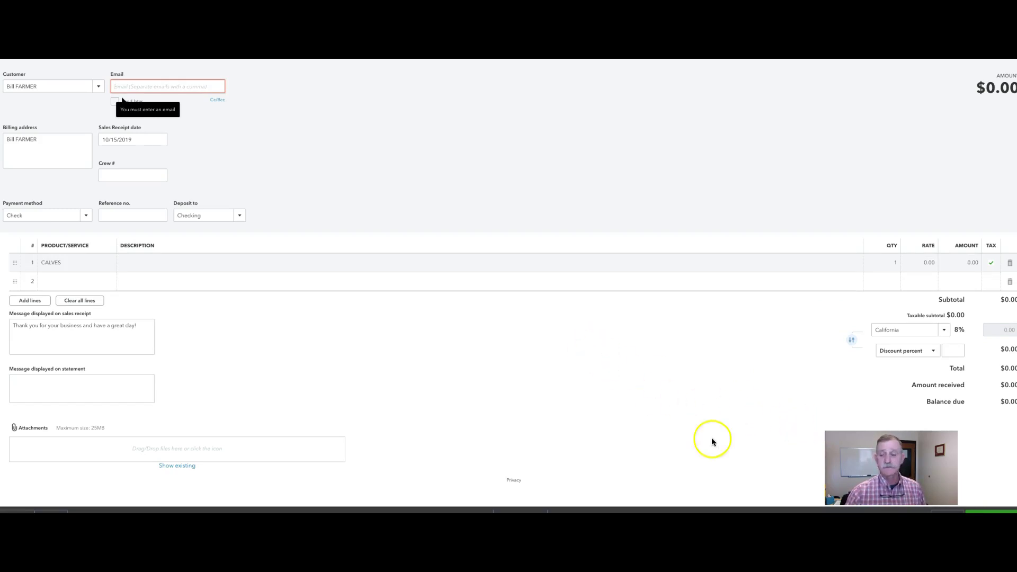
left_click(332, 355)
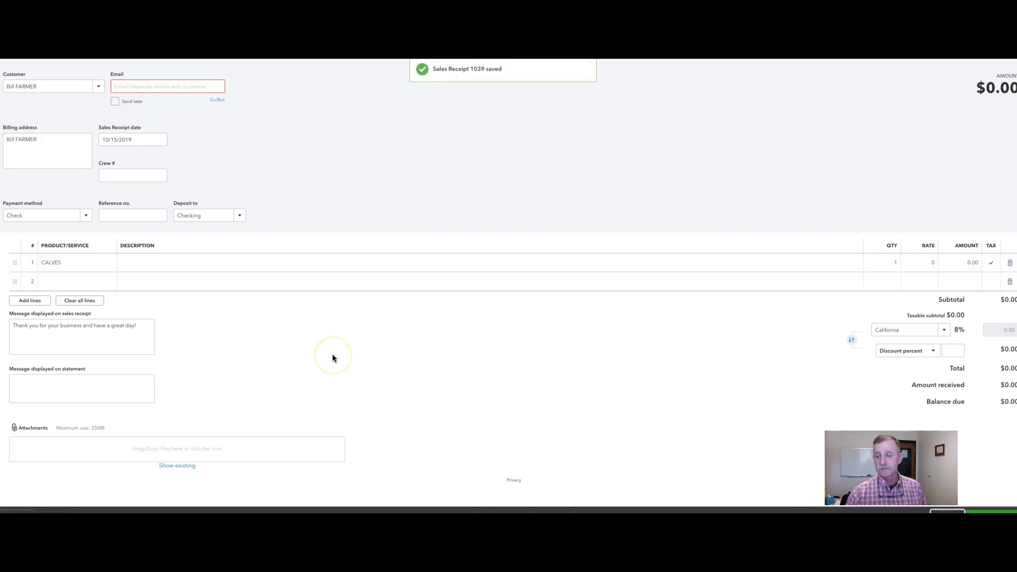
left_click(331, 350)
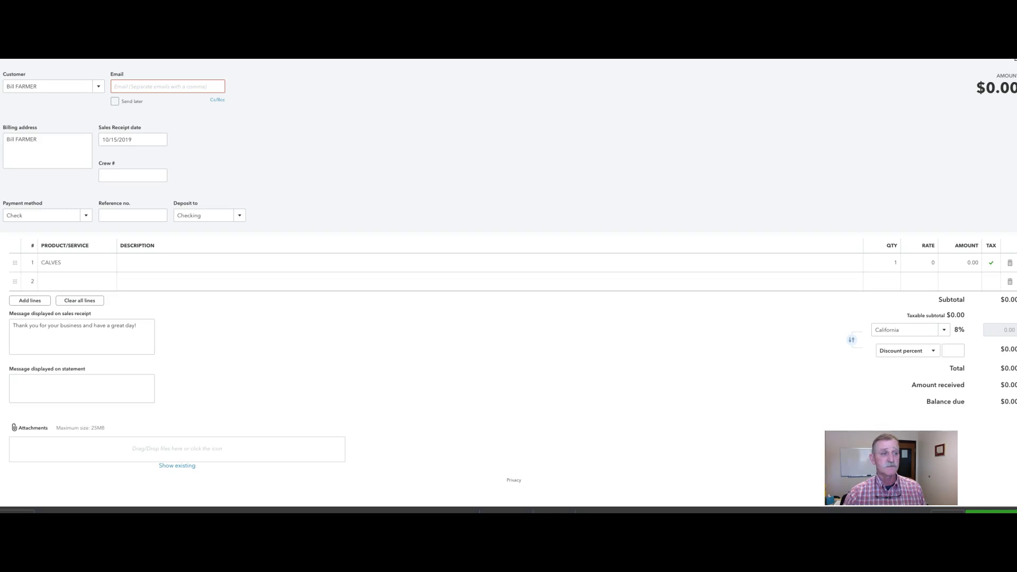
left_click(1015, 59)
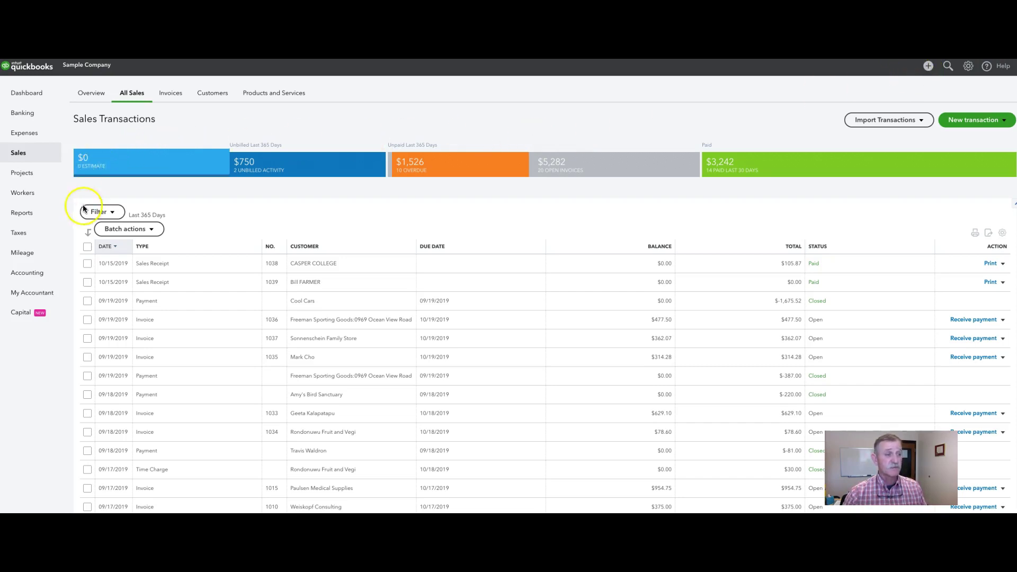
View the Checking register in Chart of Accounts, then reopen sales receipt 1039
mouse_move(26, 273)
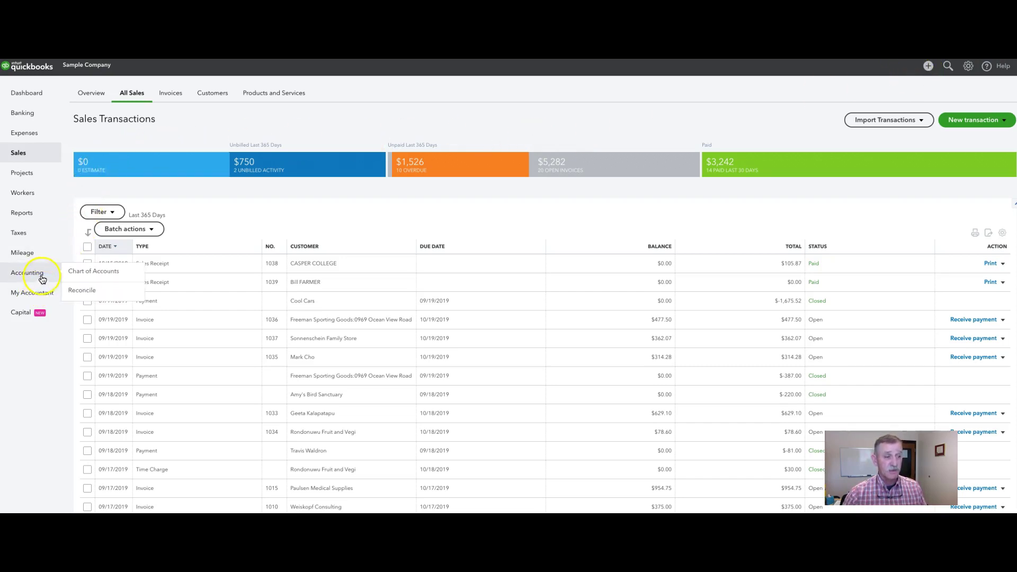
left_click(77, 276)
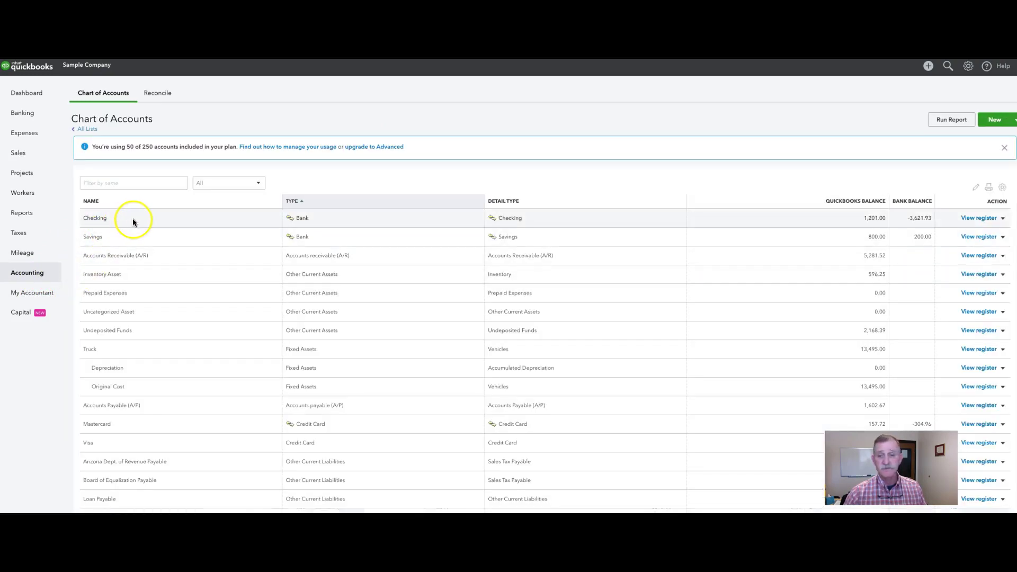
left_click(99, 218)
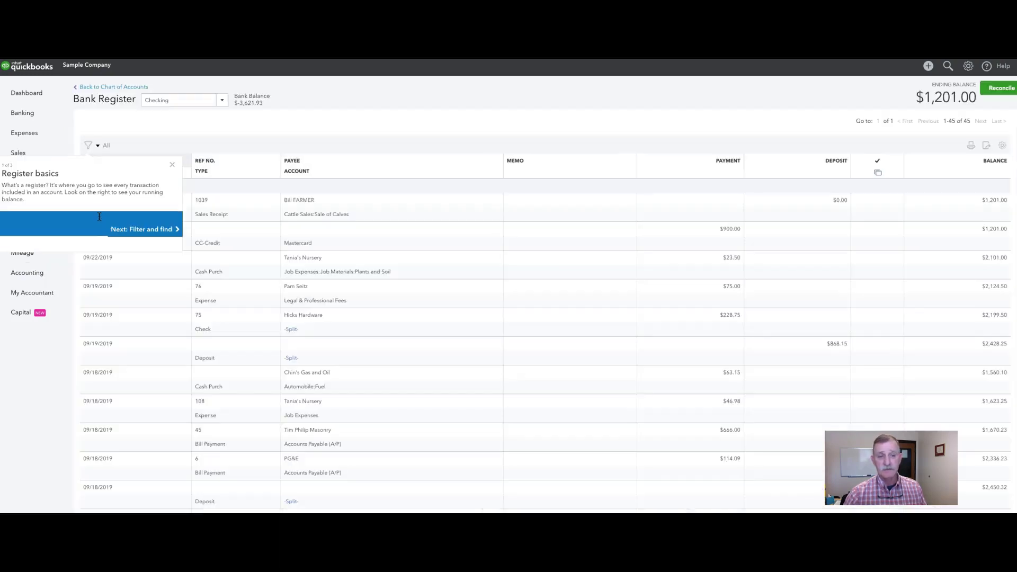
left_click(174, 165)
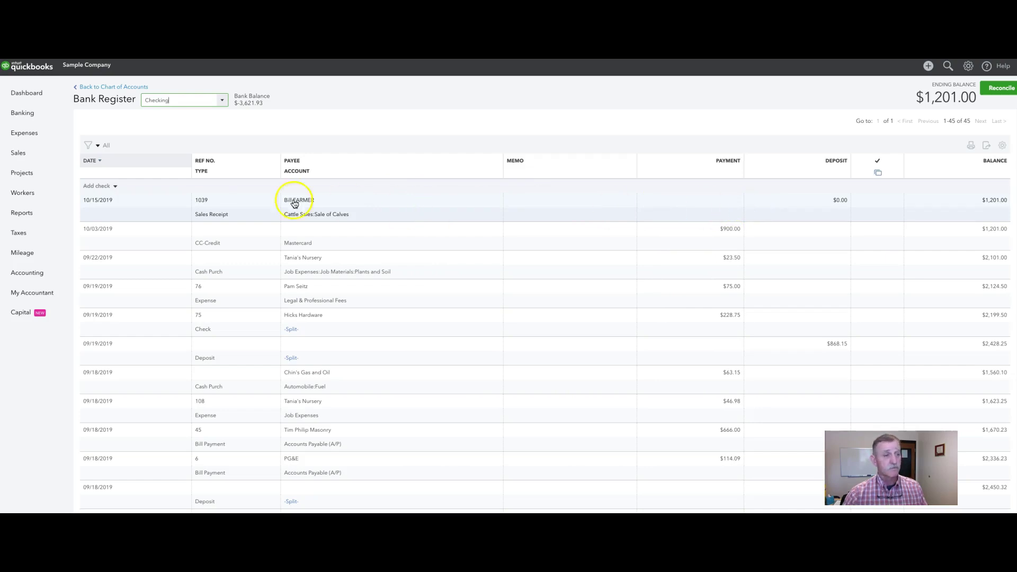
left_click(18, 157)
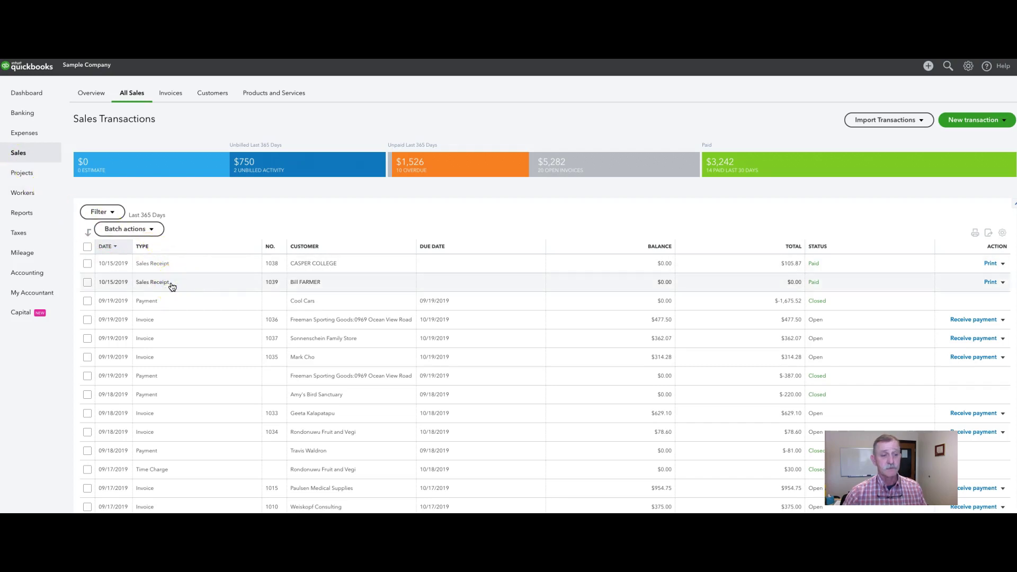
left_click(172, 284)
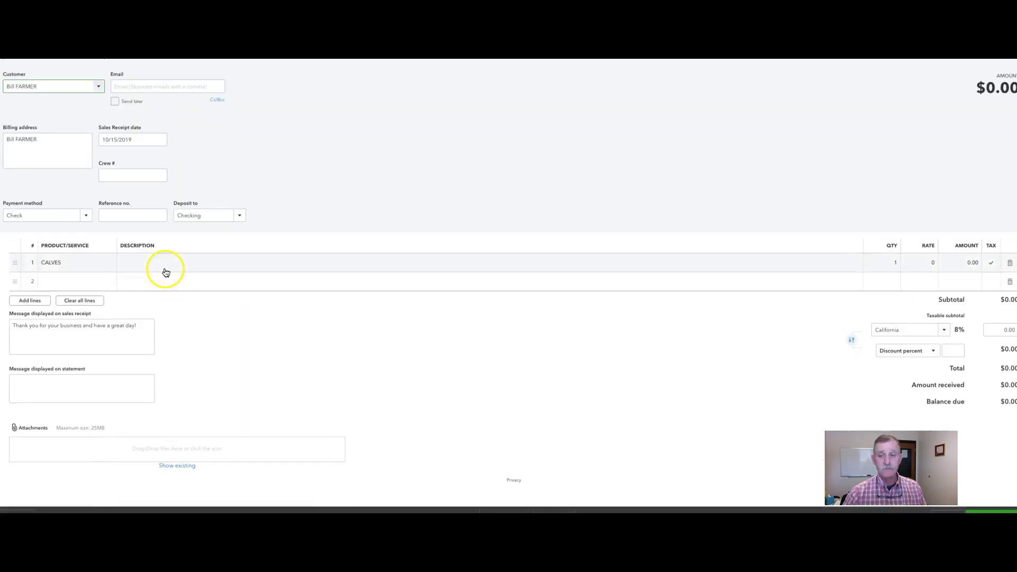
Set the CALVES line on receipt 1039 to quantity 2 at rate 500 ($1,080.00 with 8% tax) and save
left_click(928, 262)
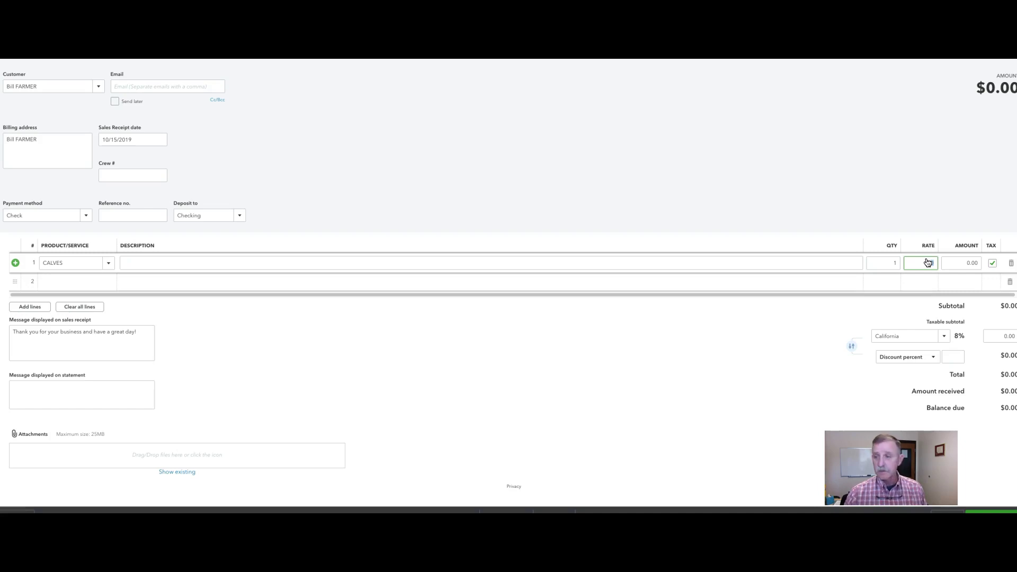
left_click(894, 263)
type("2")
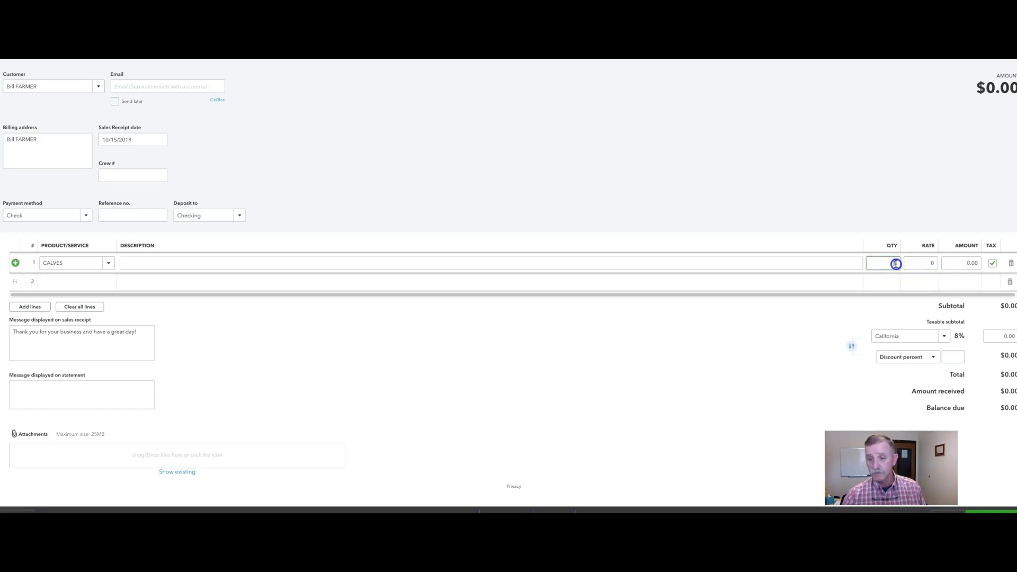
left_click(930, 263)
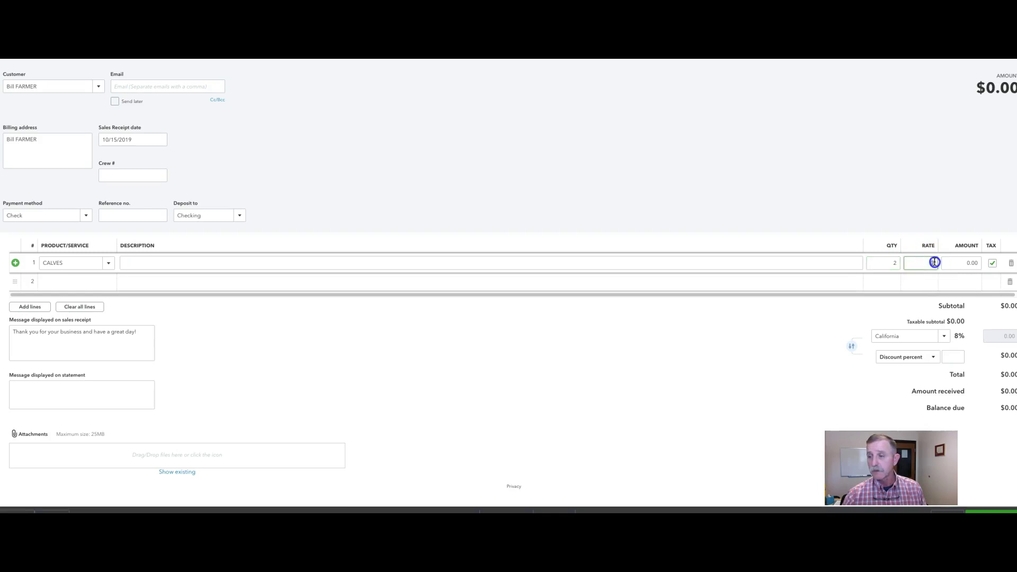
type("500")
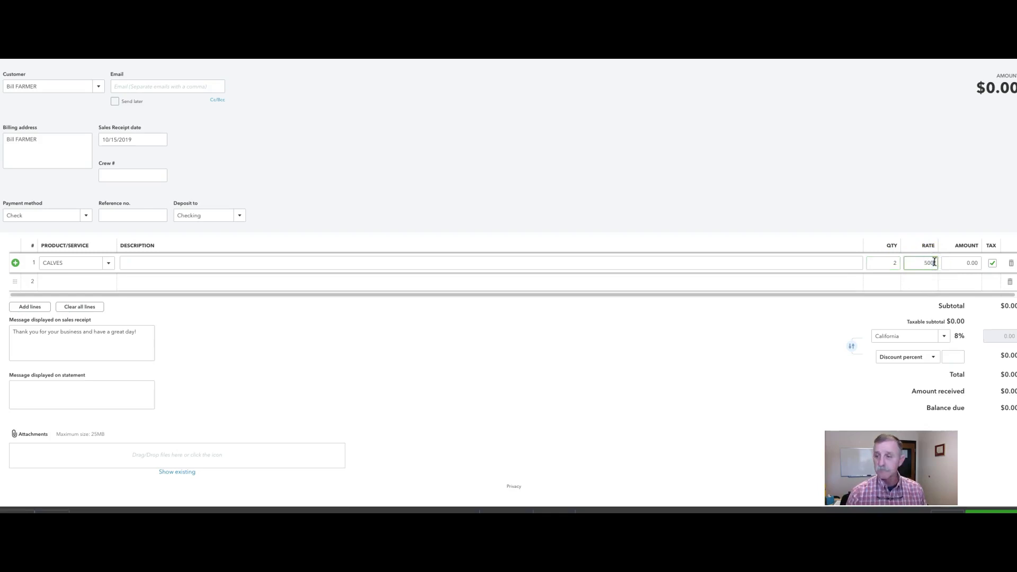
left_click(950, 265)
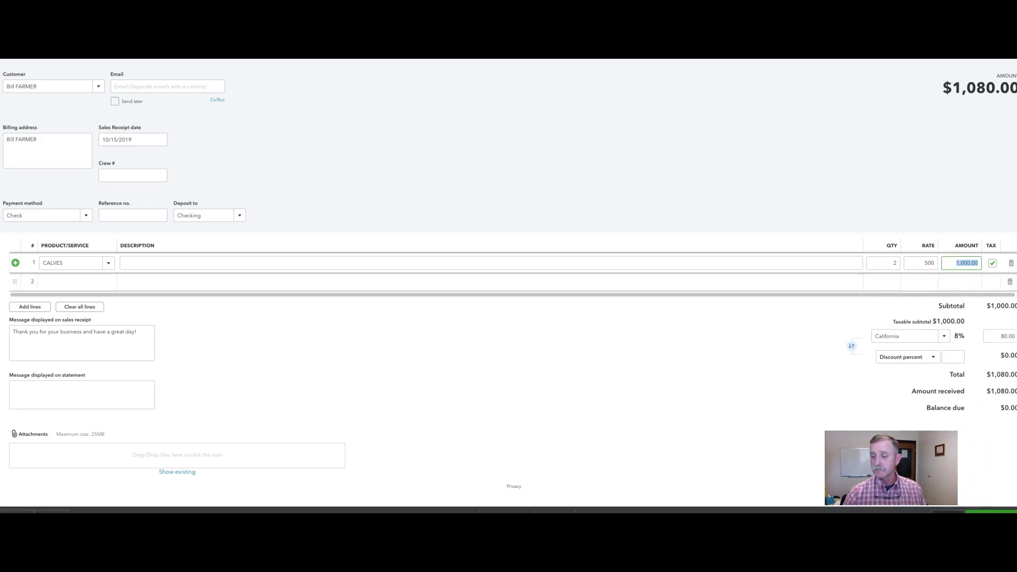
left_click(947, 512)
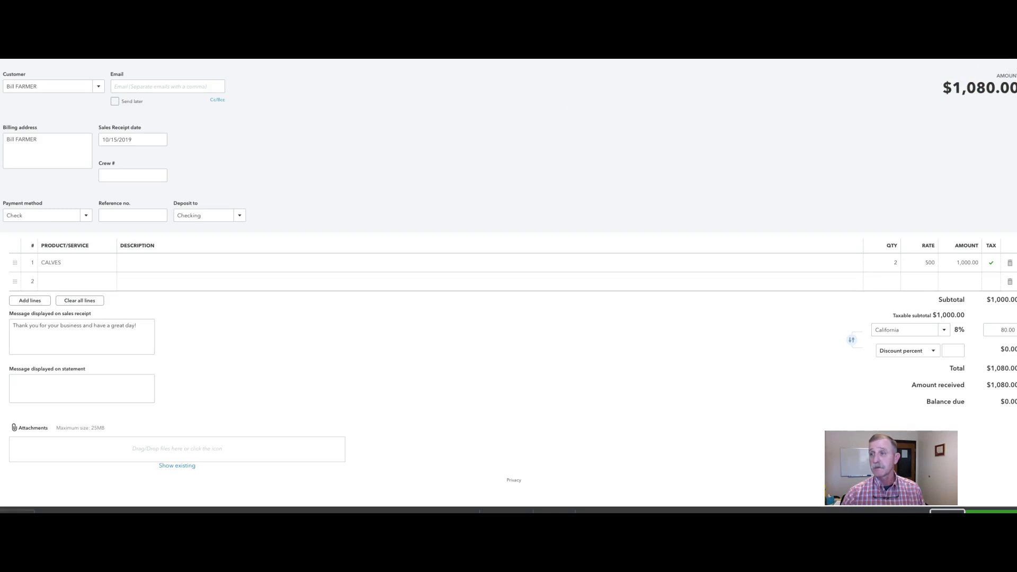
Go to the Checking account register via Chart of Accounts and dismiss the register tour
scroll(545, 318, "down", 5)
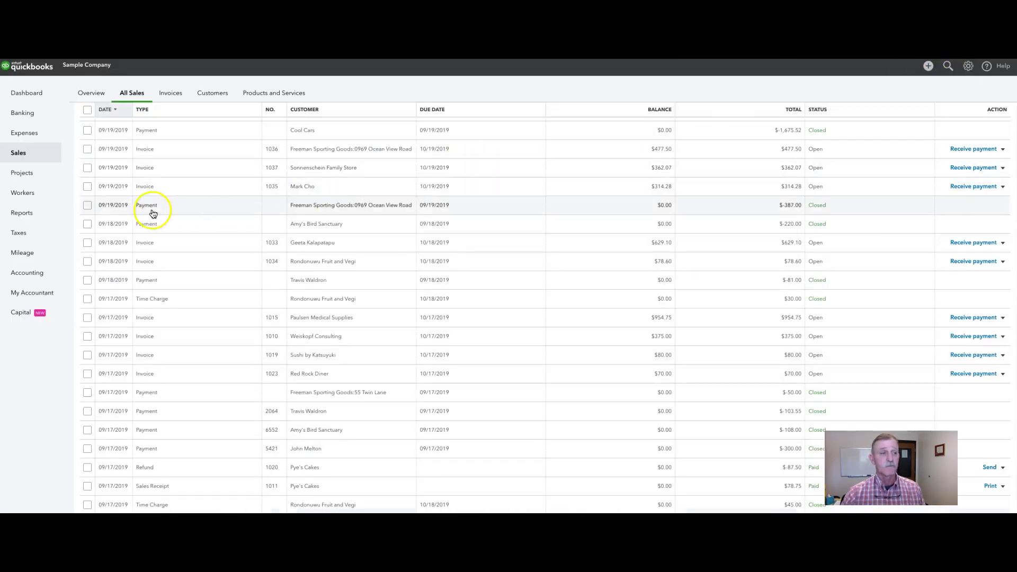
mouse_move(36, 274)
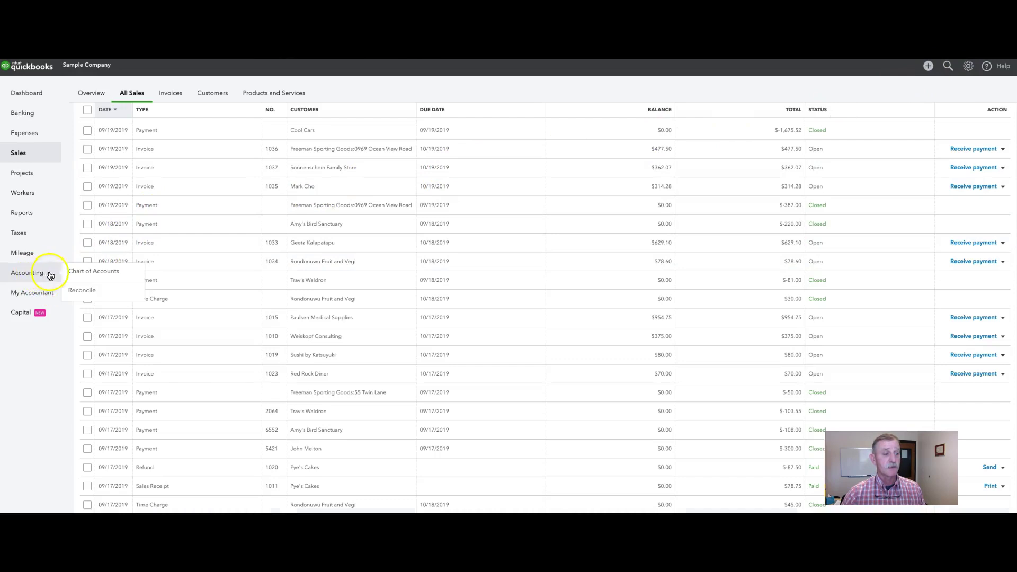
left_click(79, 272)
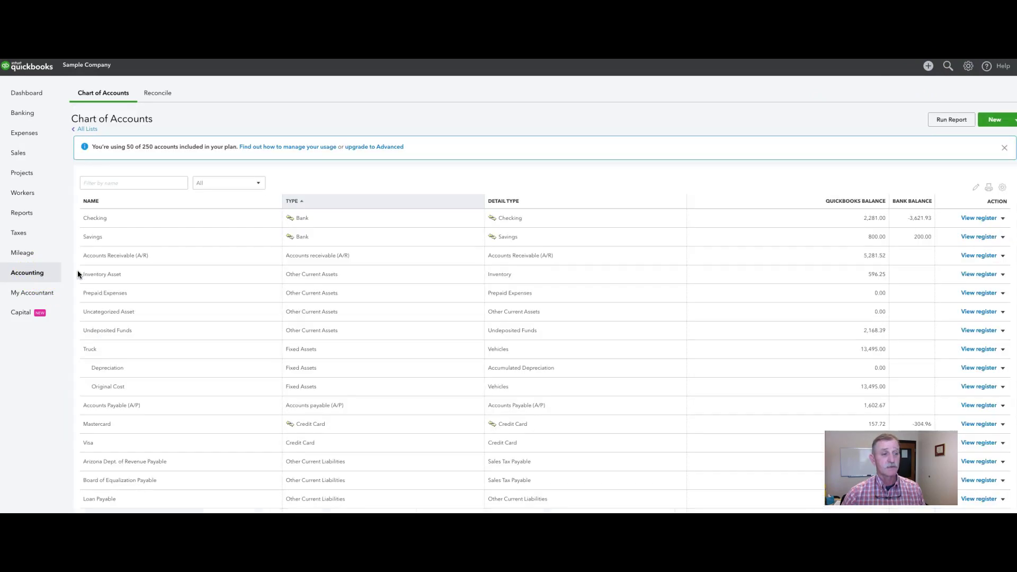
left_click(103, 219)
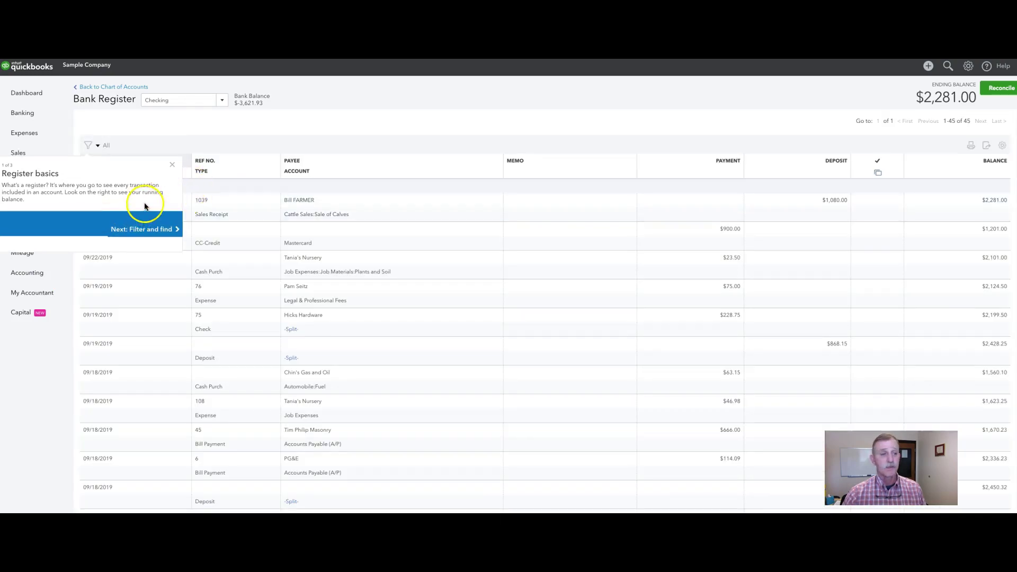
left_click(174, 166)
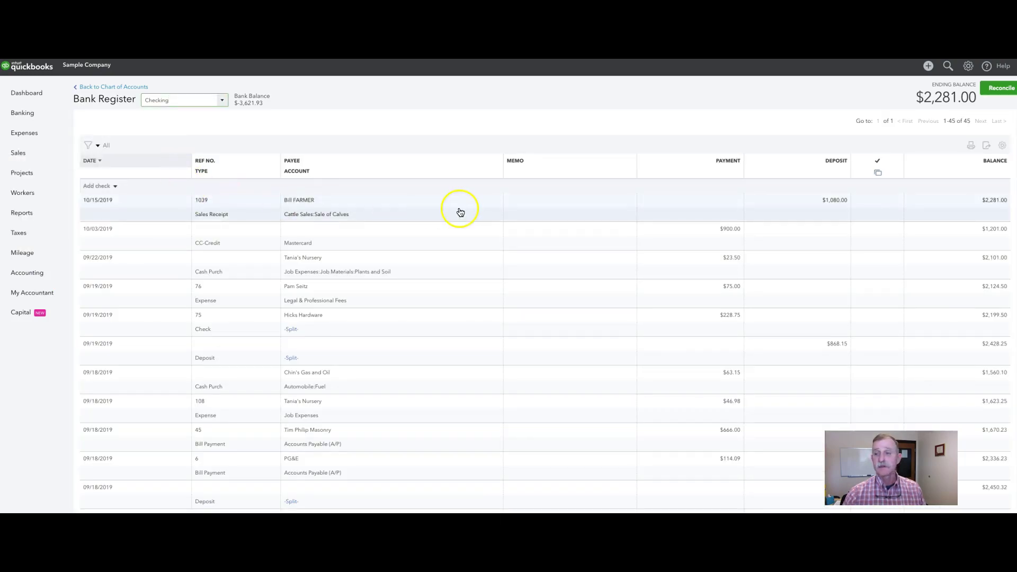
Reopen sales receipt 1039 from its $1,080.00 deposit row in the Checking register
left_click(818, 215)
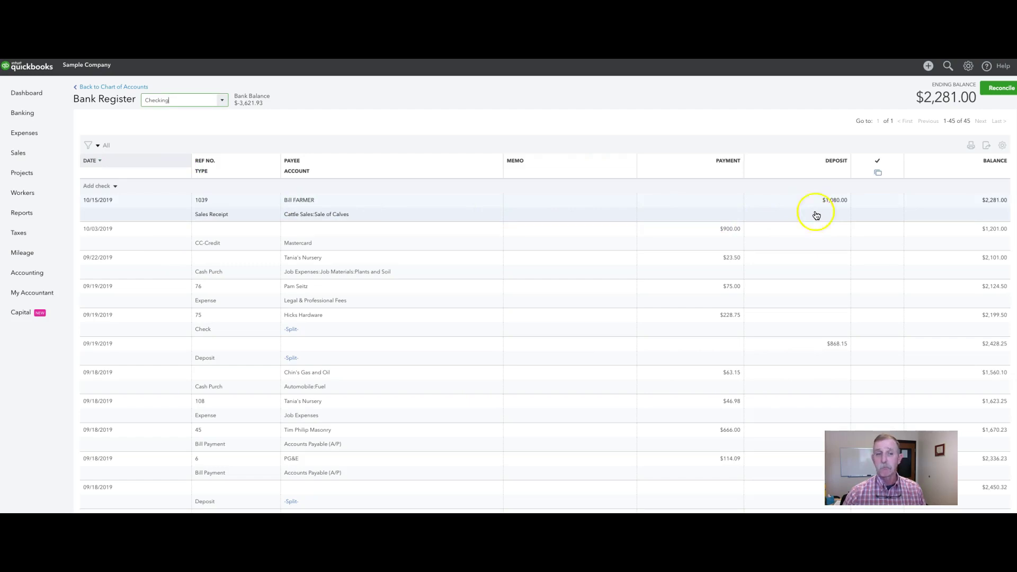
left_click(440, 203)
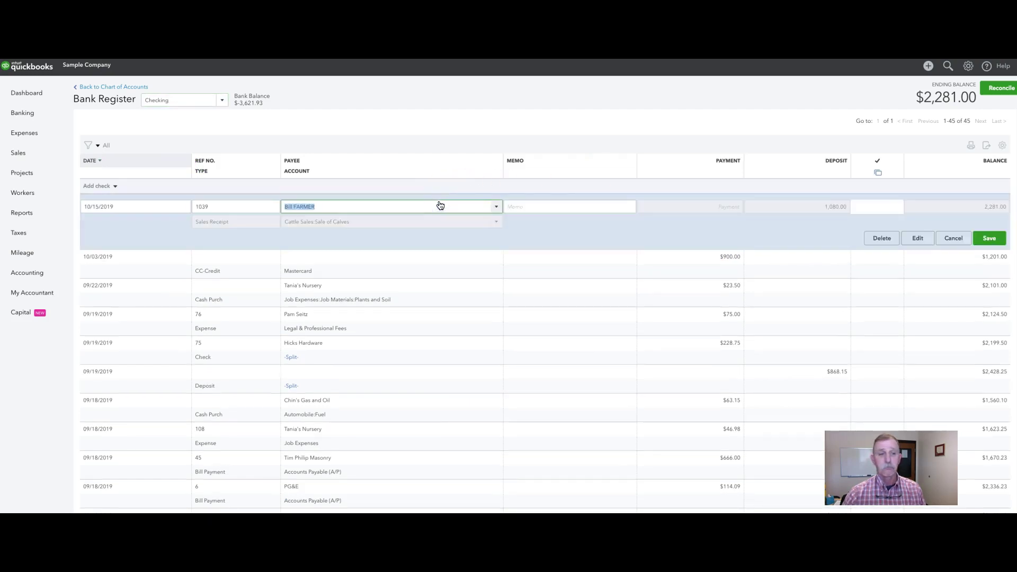
left_click(914, 241)
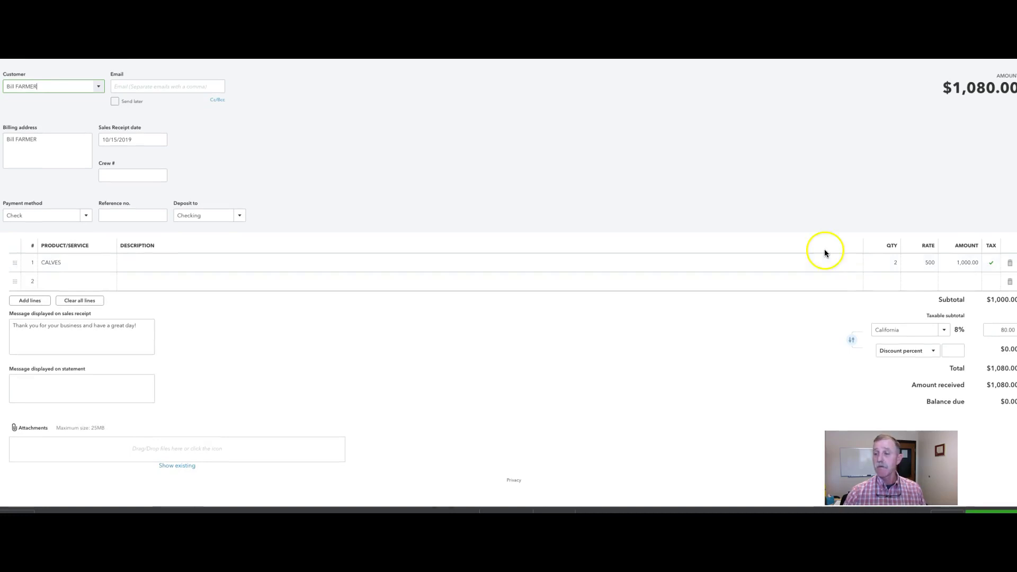
Remove the California sales tax from receipt 1039 so it totals $1,000.00, then save and close
left_click(943, 330)
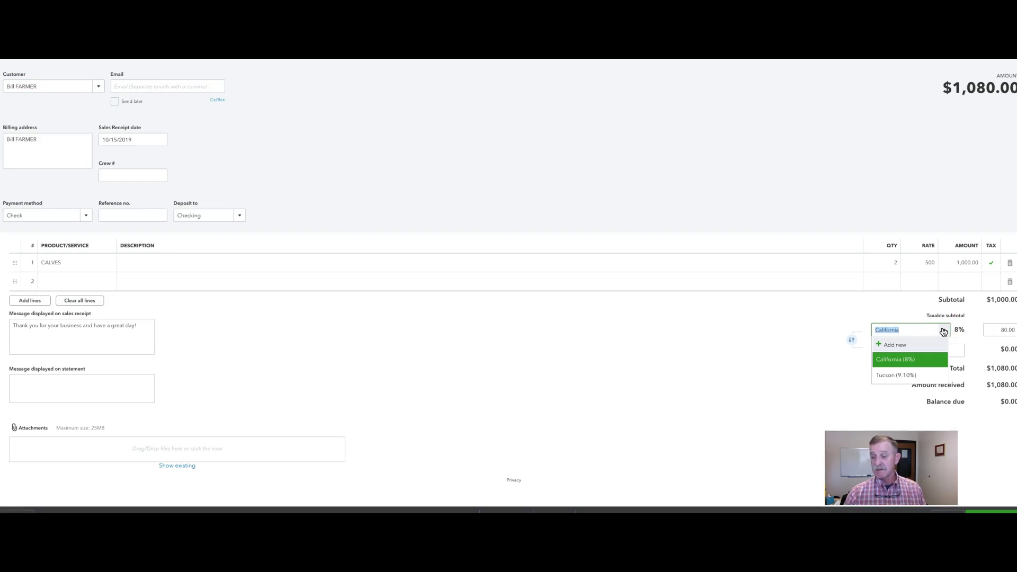
key("BackSpace")
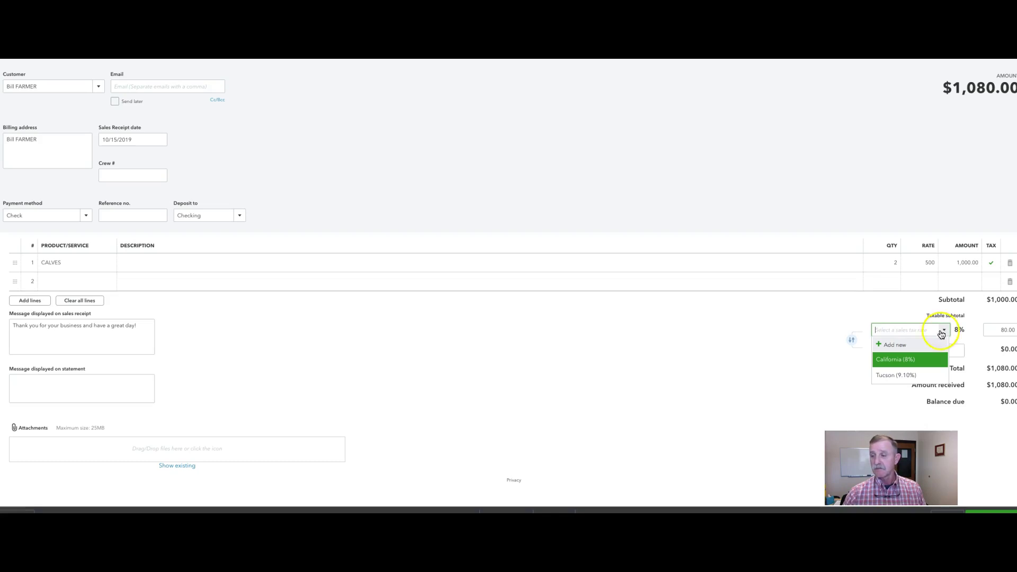
left_click(788, 364)
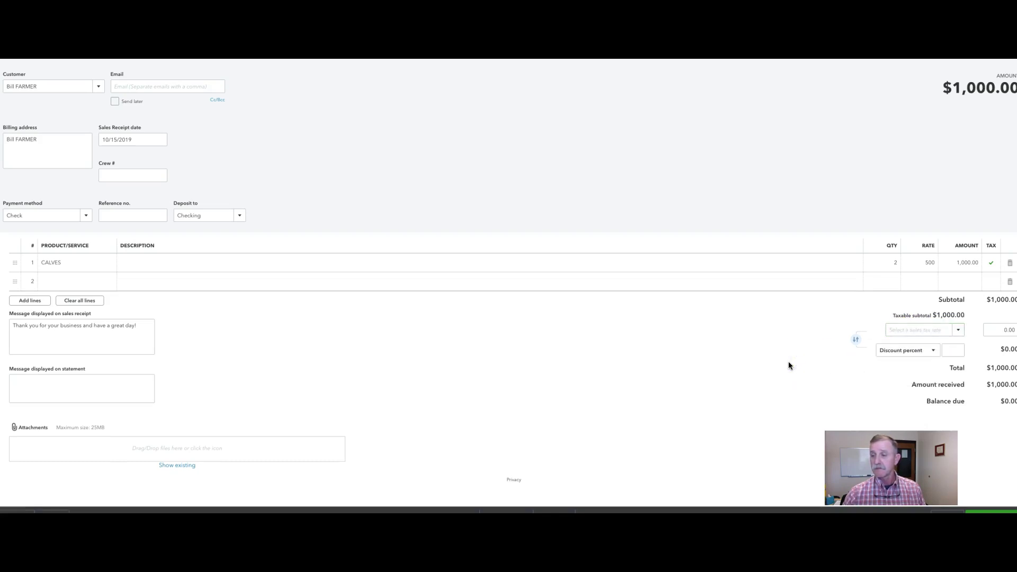
left_click(921, 512)
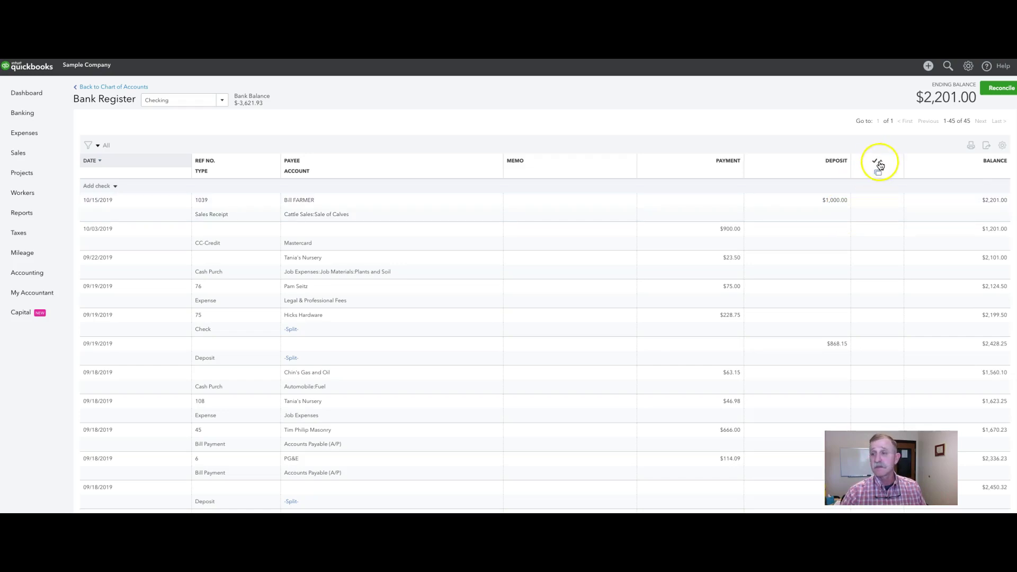
Start a new Bank Deposit from the + New menu under Other
left_click(968, 68)
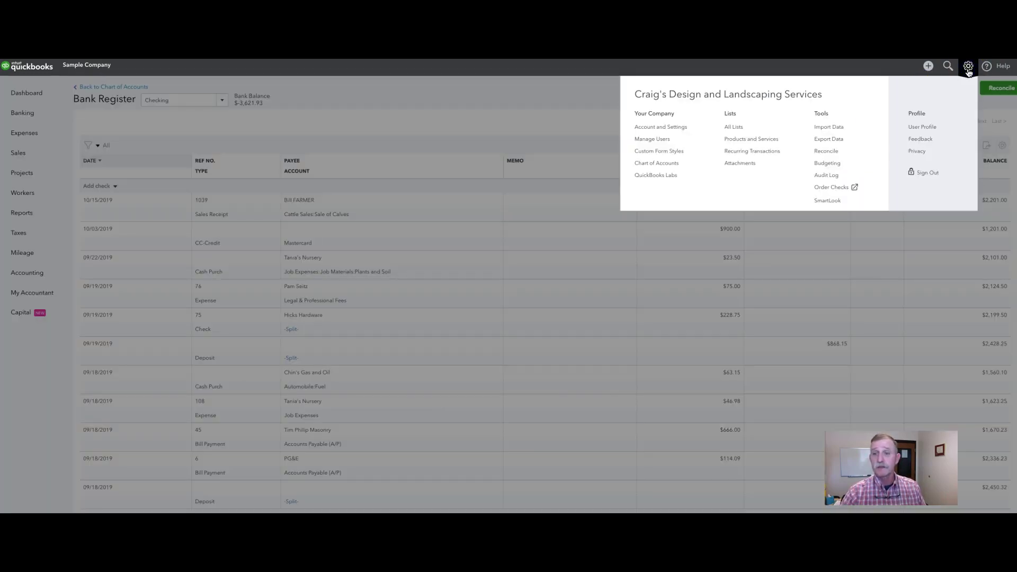
left_click(930, 68)
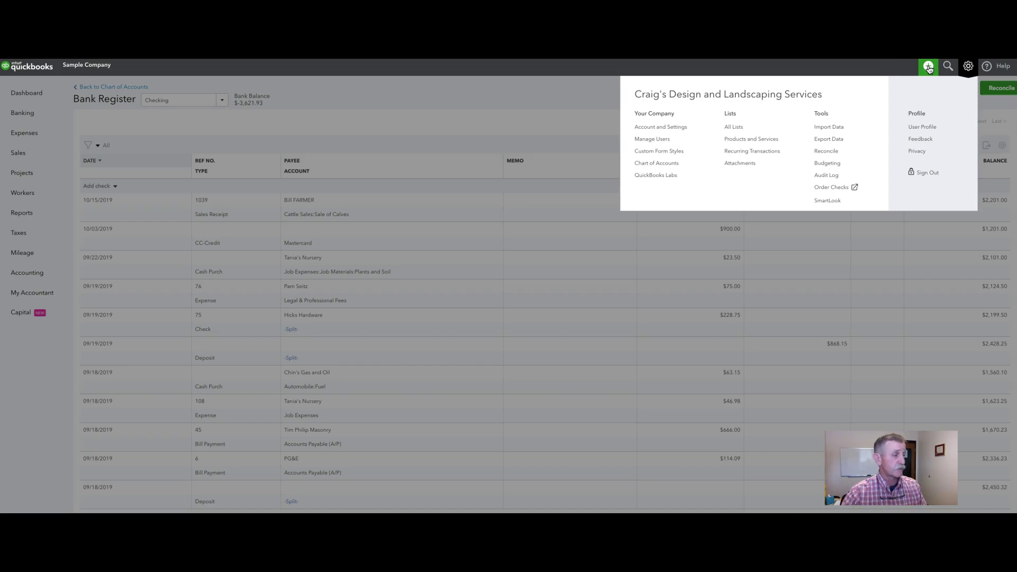
left_click(929, 67)
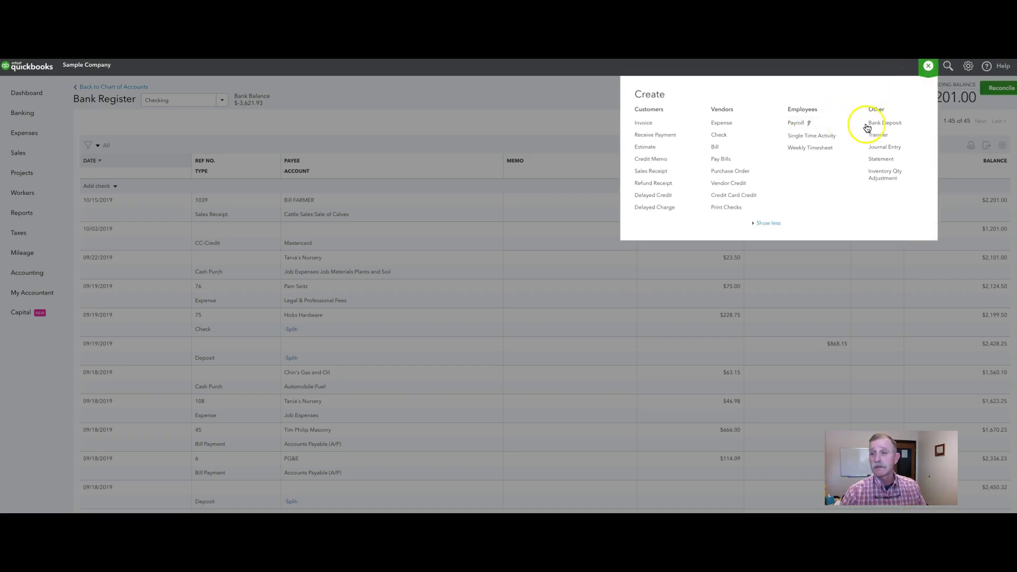
left_click(889, 124)
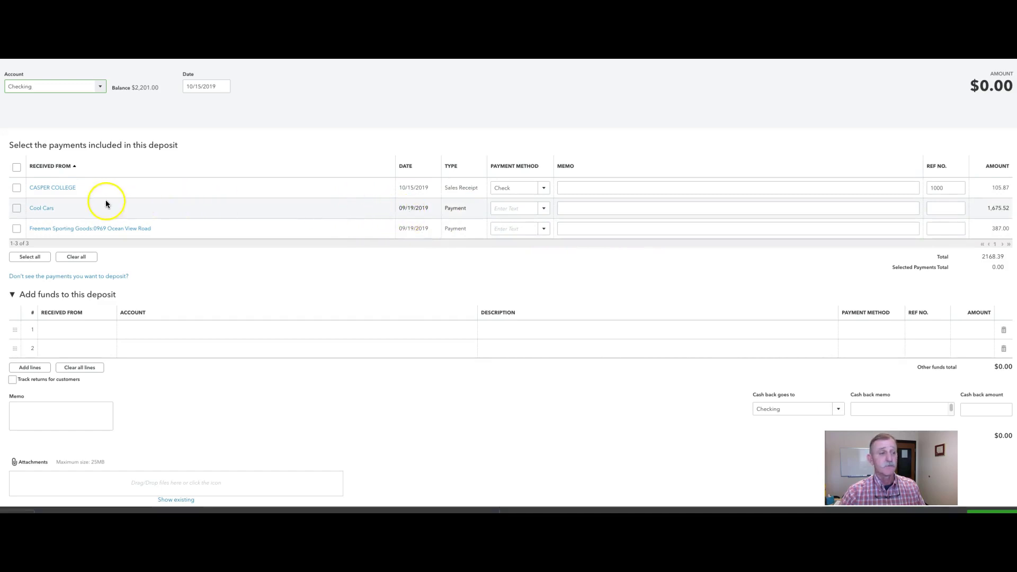
Select the $105.87 CASPER COLLEGE payment and change the deposit date to 10/16/2019
left_click(16, 187)
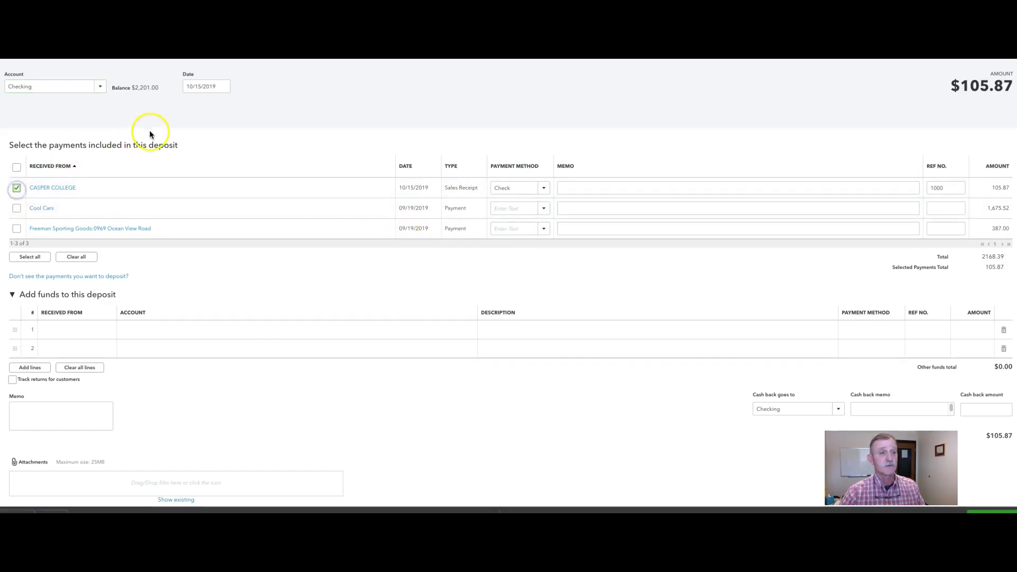
left_click(199, 88)
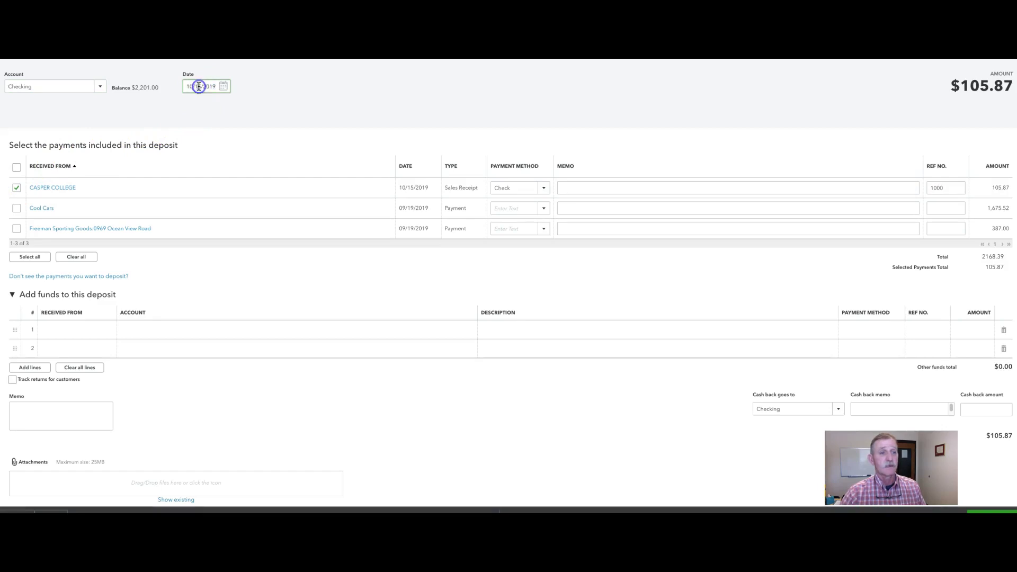
key("BackSpace")
type("6")
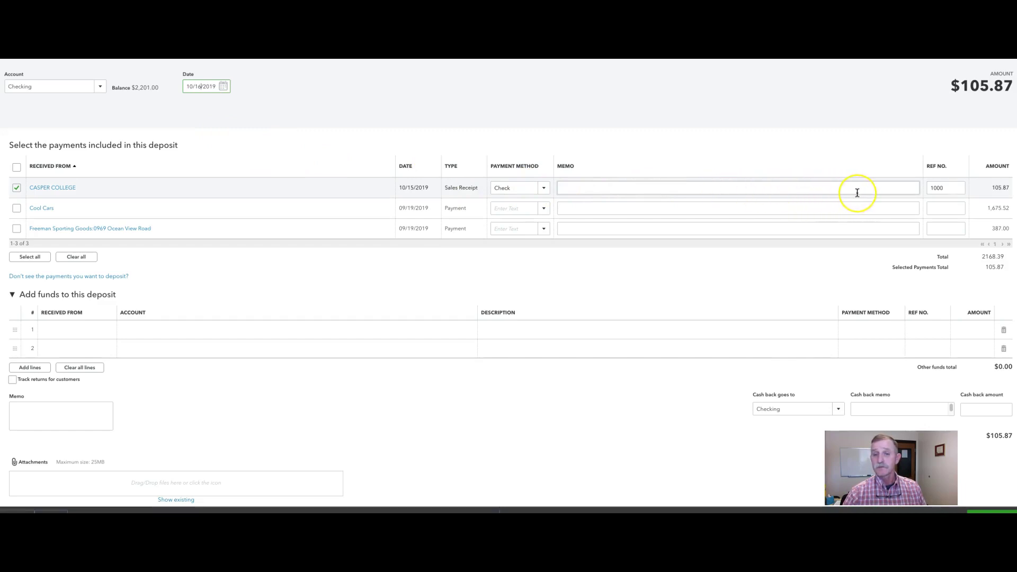
left_click(941, 195)
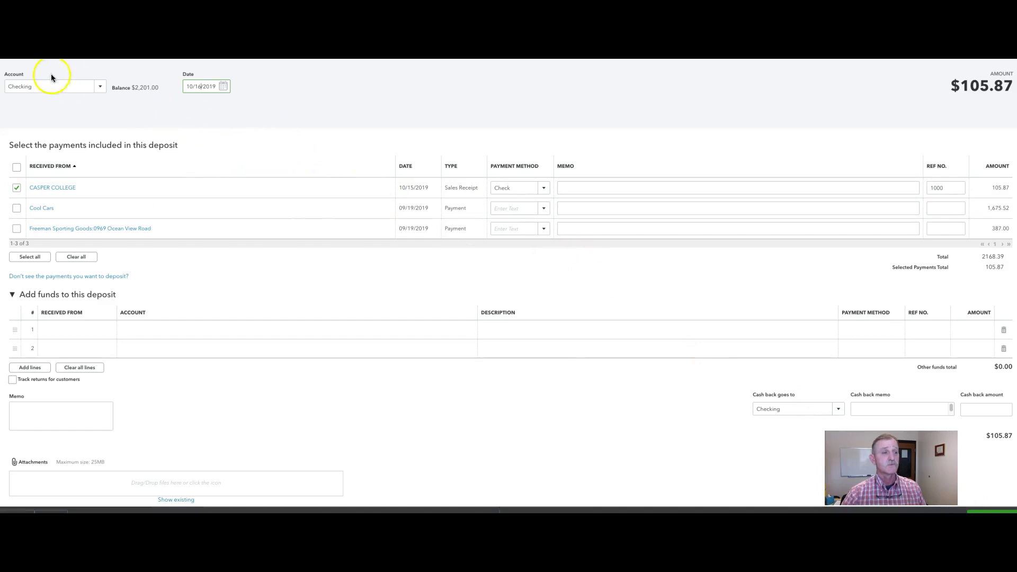
Keep Checking as the deposit account and save and close the deposit
left_click(101, 87)
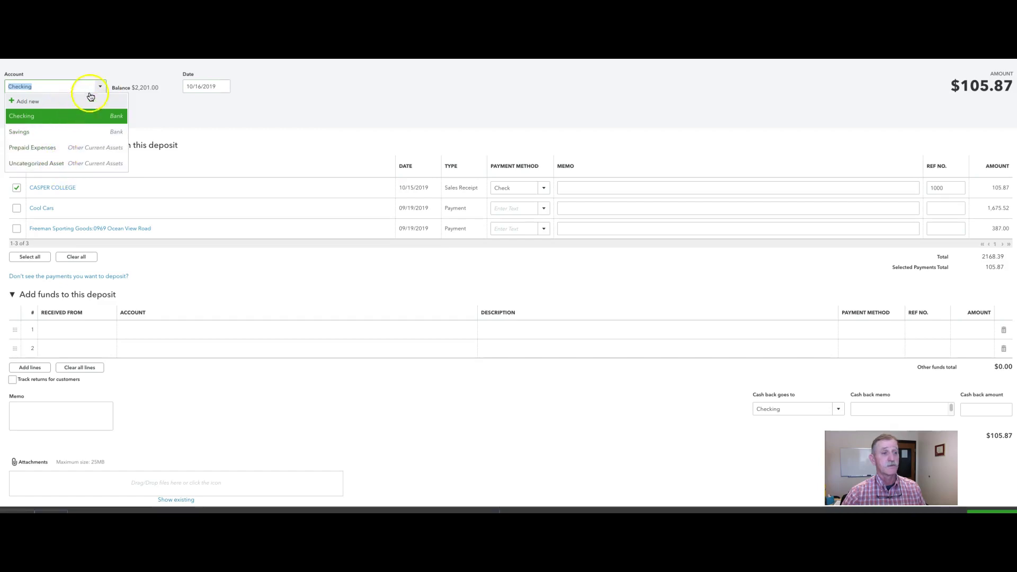
left_click(178, 100)
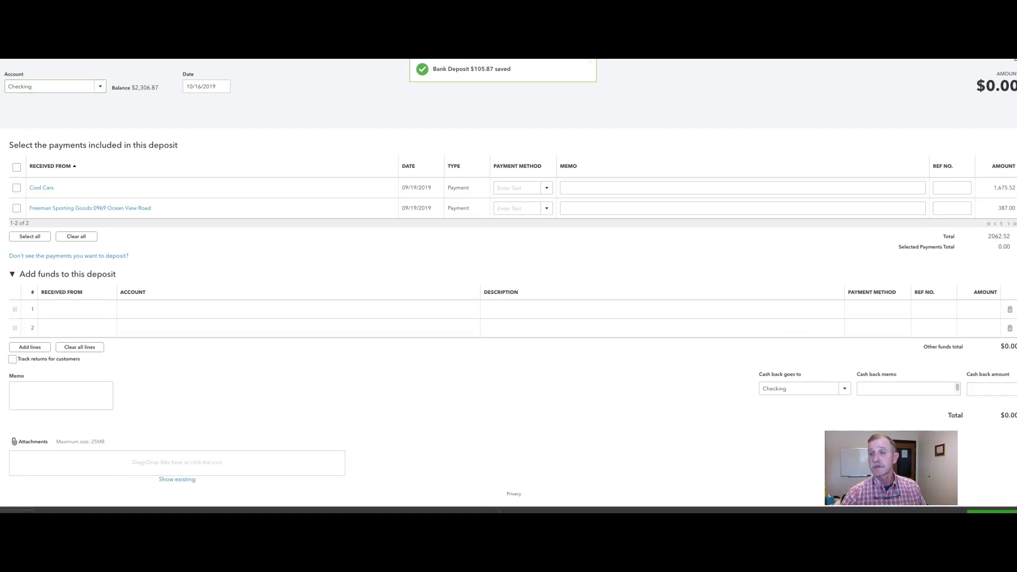
left_click(1013, 61)
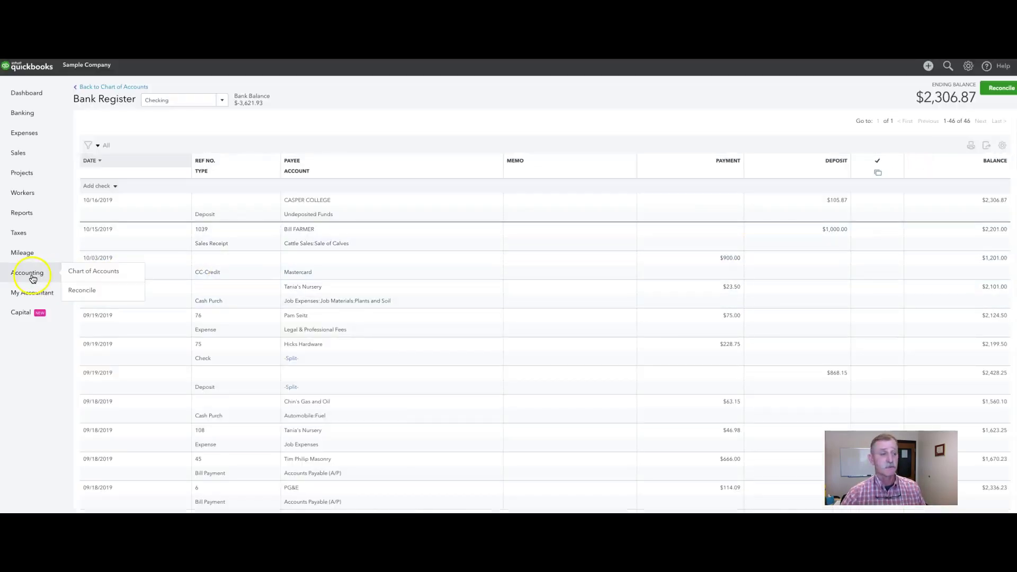
Open the Profit and Loss report from Reports favorites and dismiss the customisation tip
left_click(33, 279)
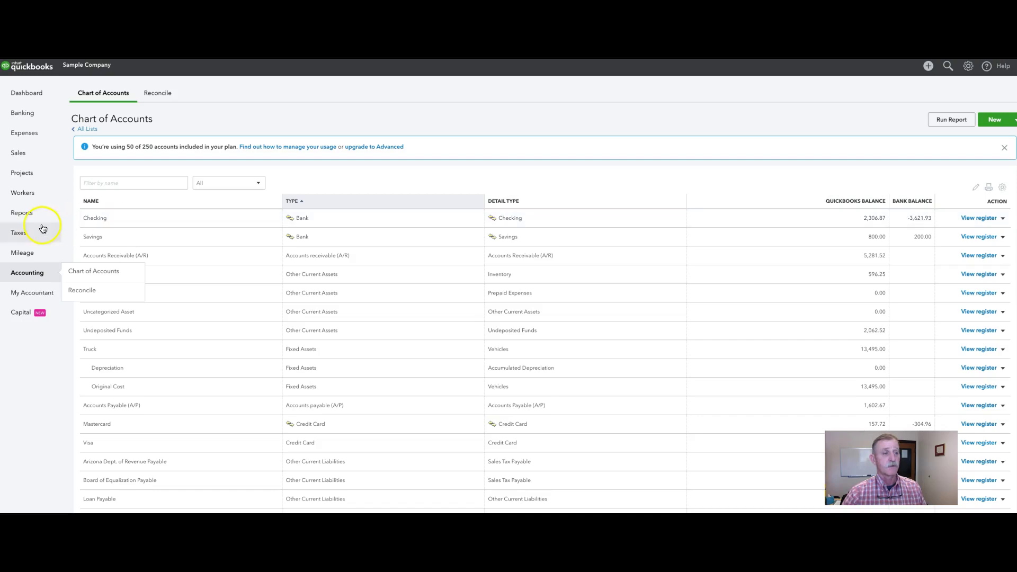
mouse_move(28, 157)
left_click(22, 216)
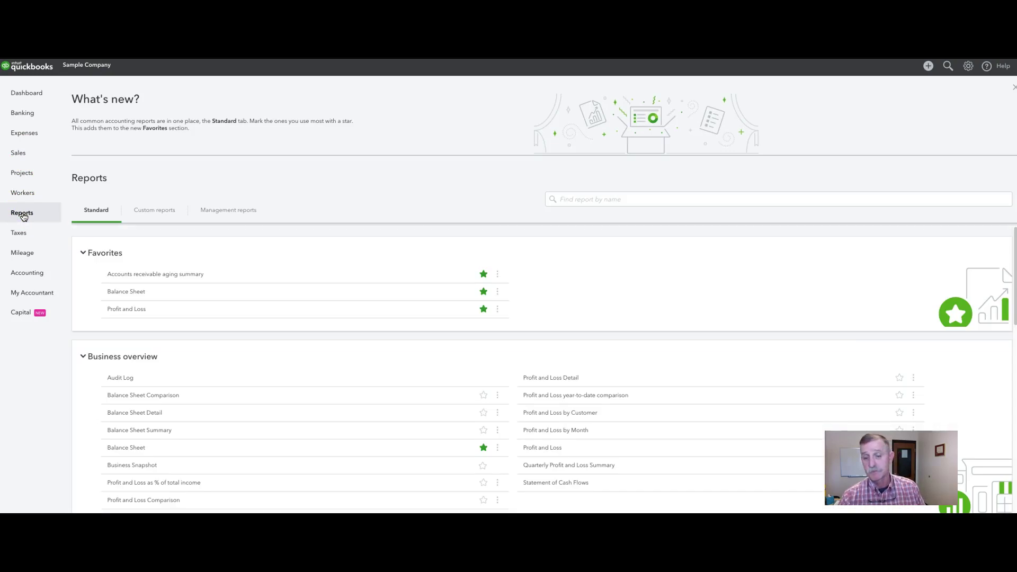
left_click(126, 310)
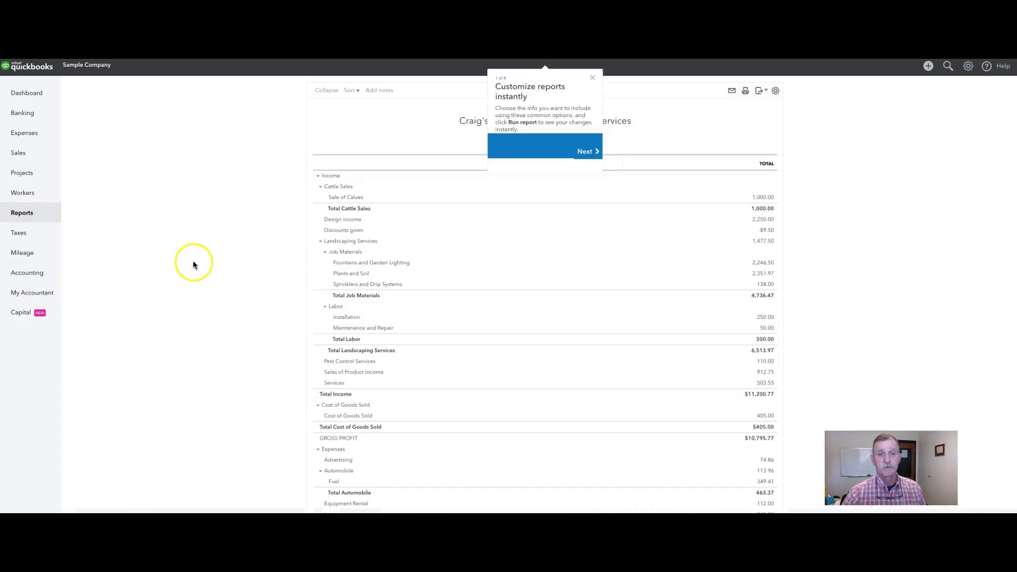
left_click(593, 79)
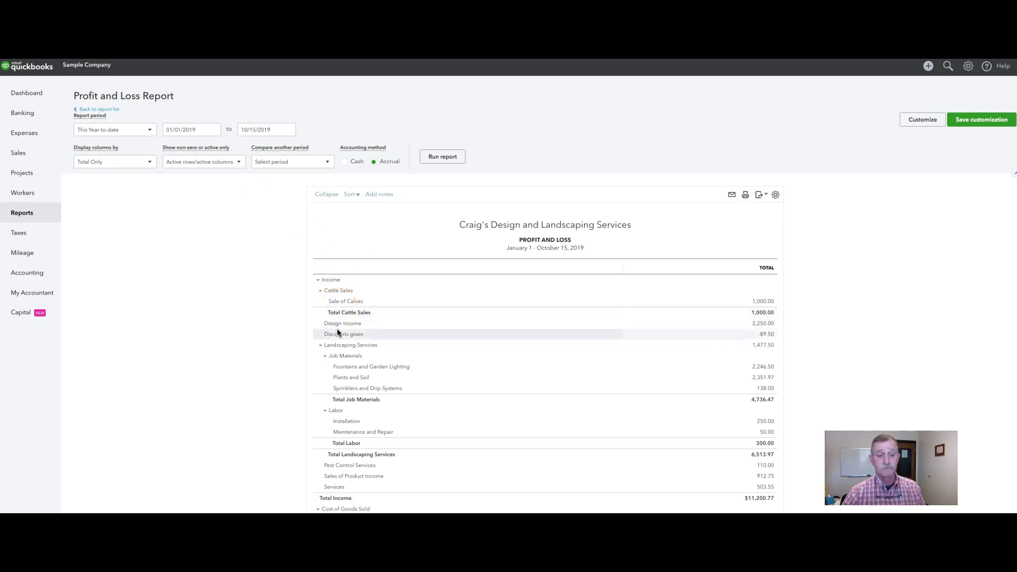
Scroll through the report to review Sale of Calves at 1,000.00 and income of $11,200.77
scroll(338, 339, "down", 1)
scroll(338, 341, "down", 3)
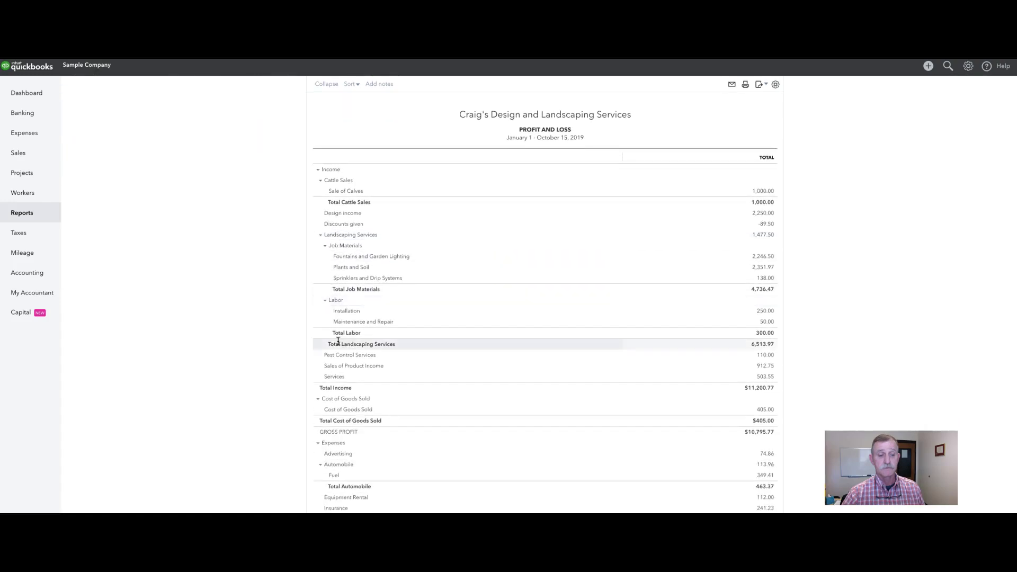
scroll(337, 341, "down", 1)
scroll(338, 342, "up", 2)
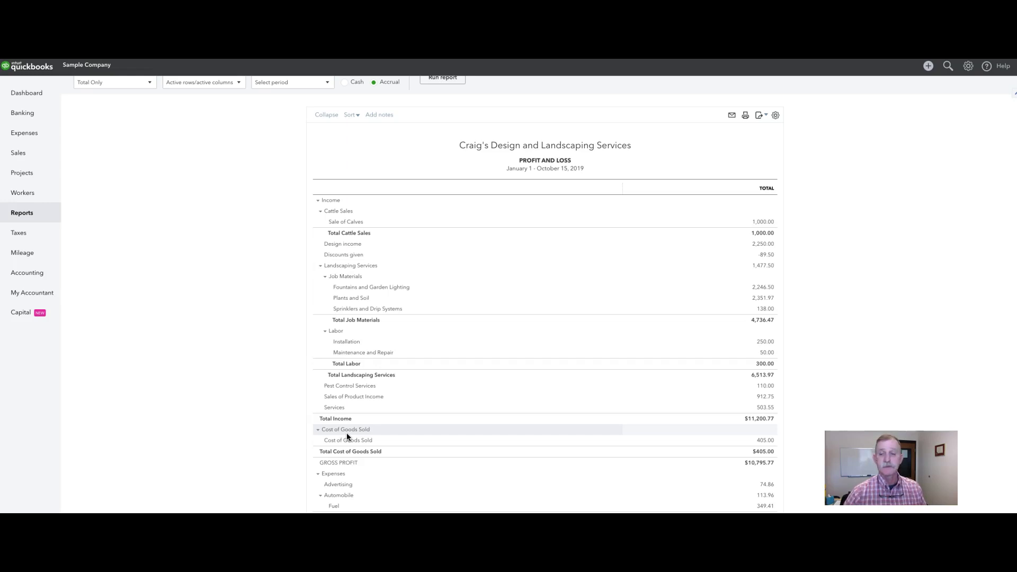
scroll(346, 434, "up", 1)
scroll(347, 434, "up", 3)
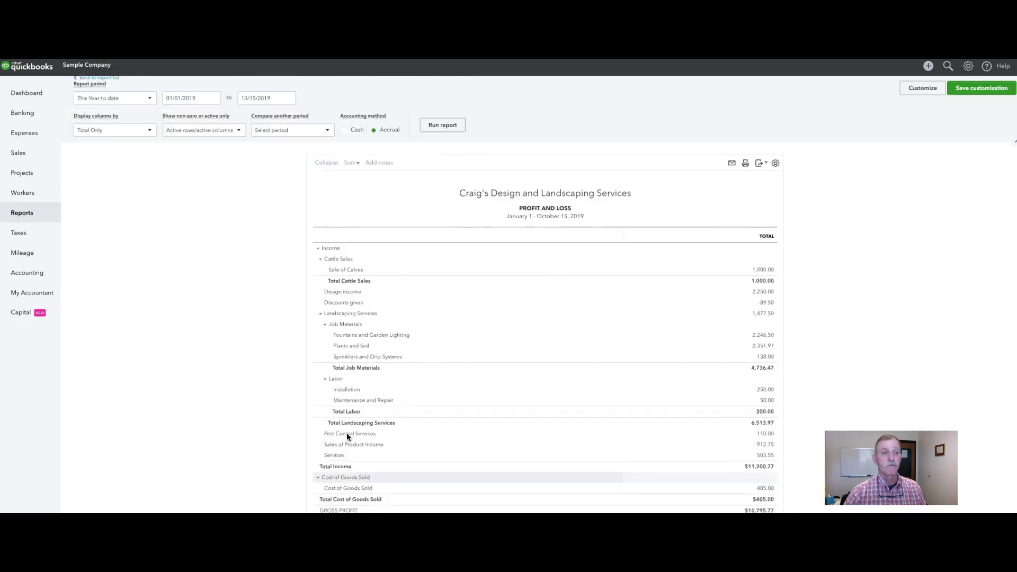
Change the report end date to 10/16/2019 and rerun the report
left_click(253, 131)
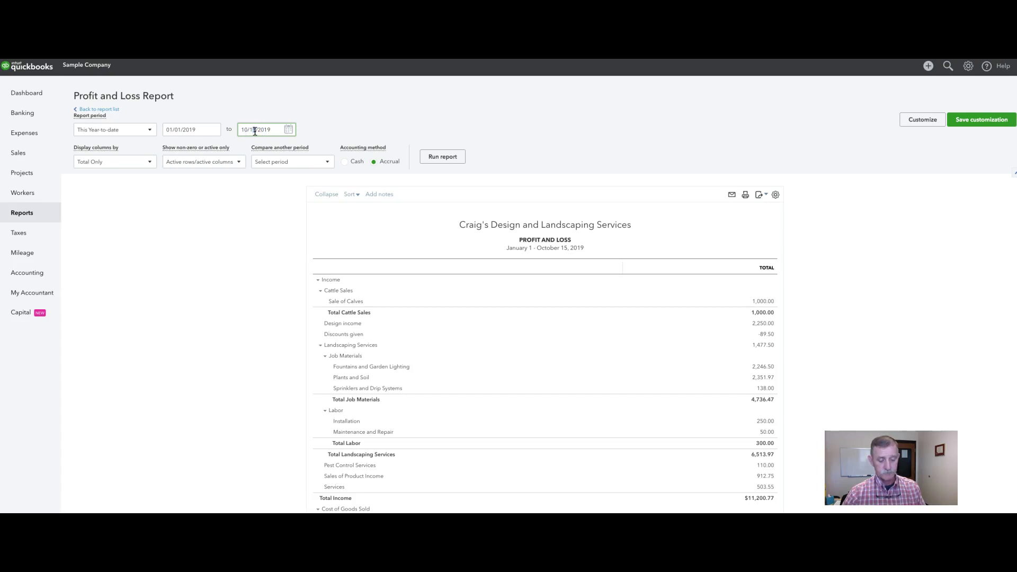
key("BackSpace")
type("6")
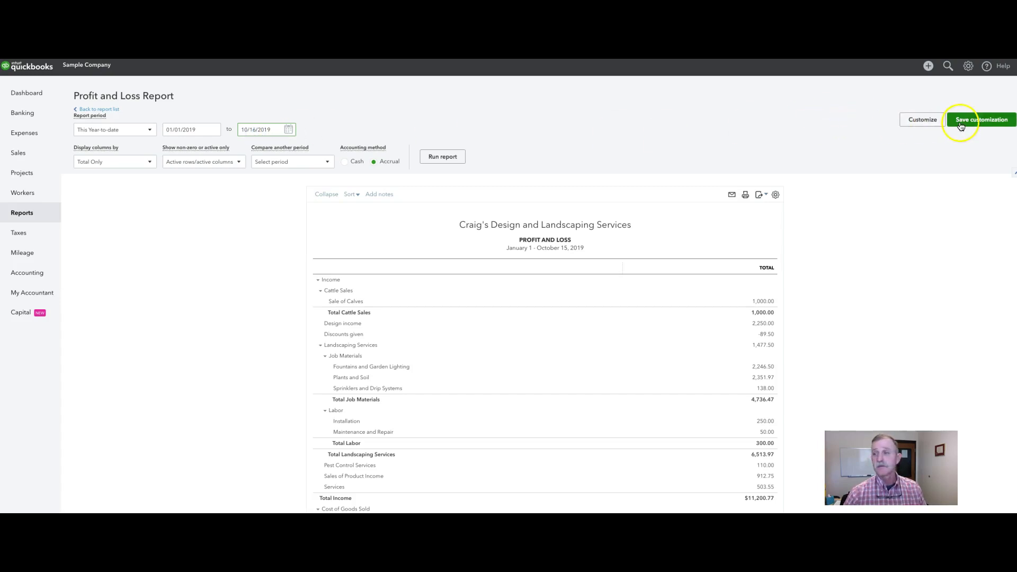
left_click(443, 156)
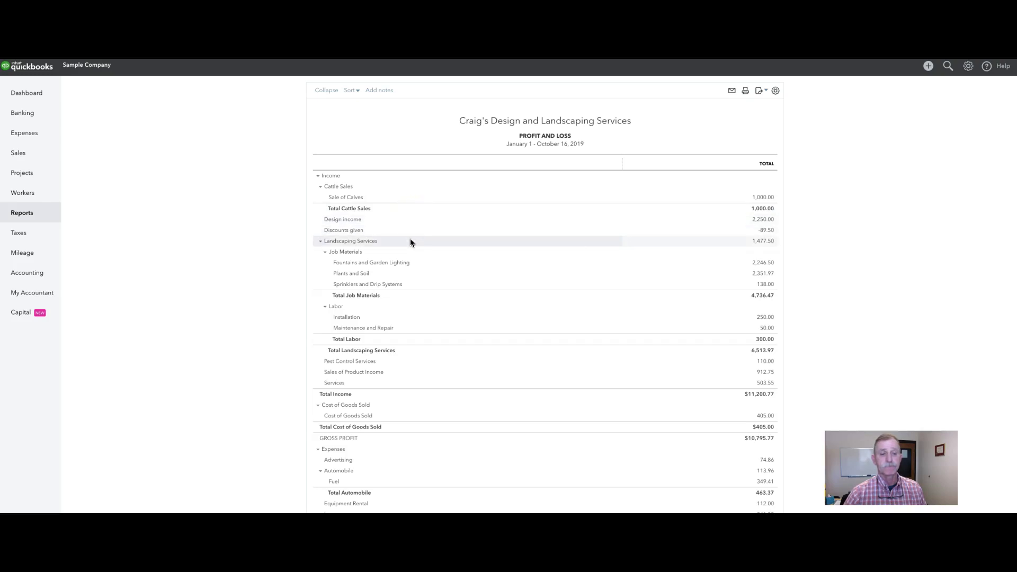
Scroll down through the expenses to total expenses of $5,237.31
scroll(410, 242, "down", 1)
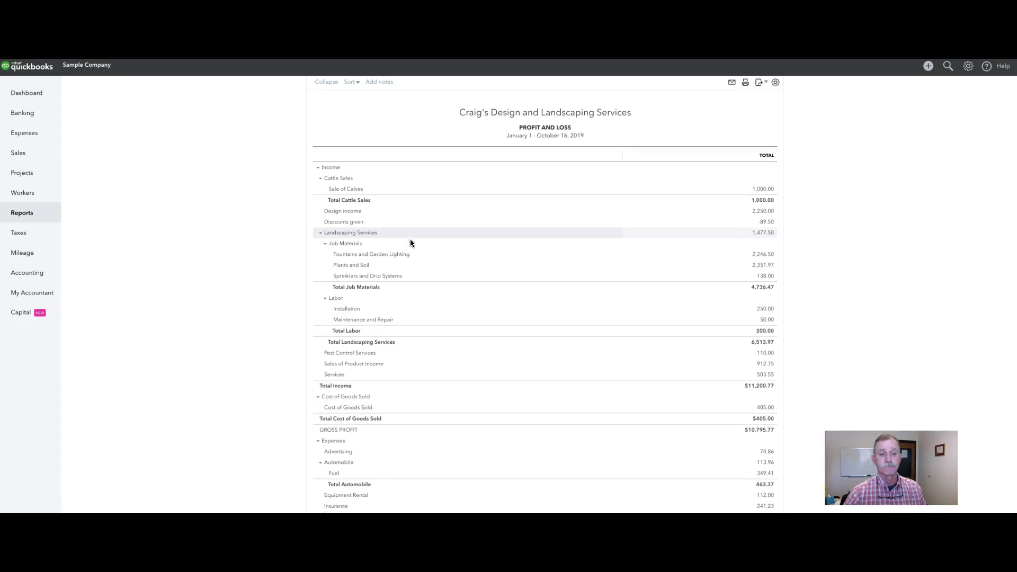
scroll(410, 242, "down", 1)
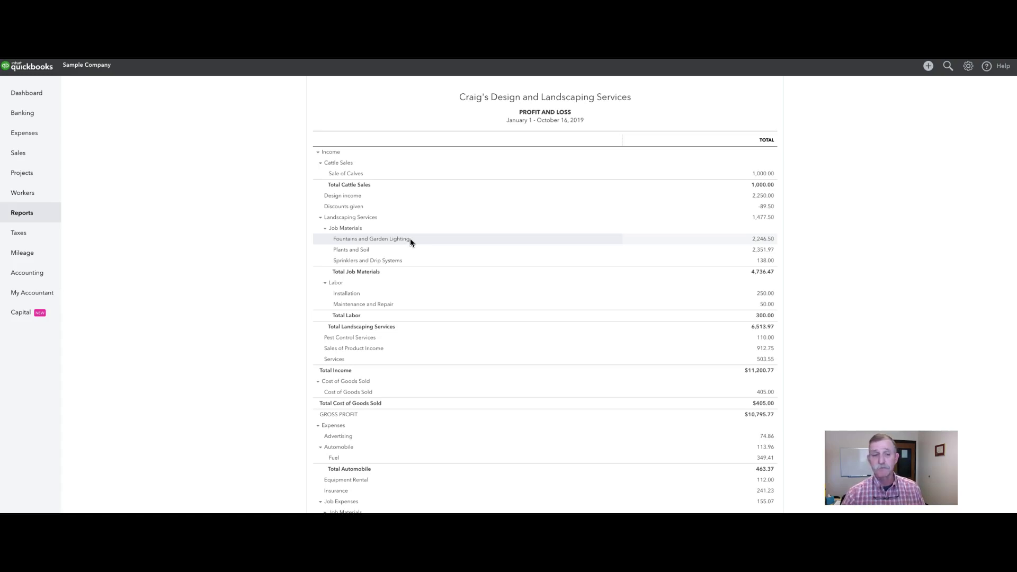
scroll(410, 242, "down", 2)
scroll(409, 242, "down", 5)
scroll(409, 242, "down", 1)
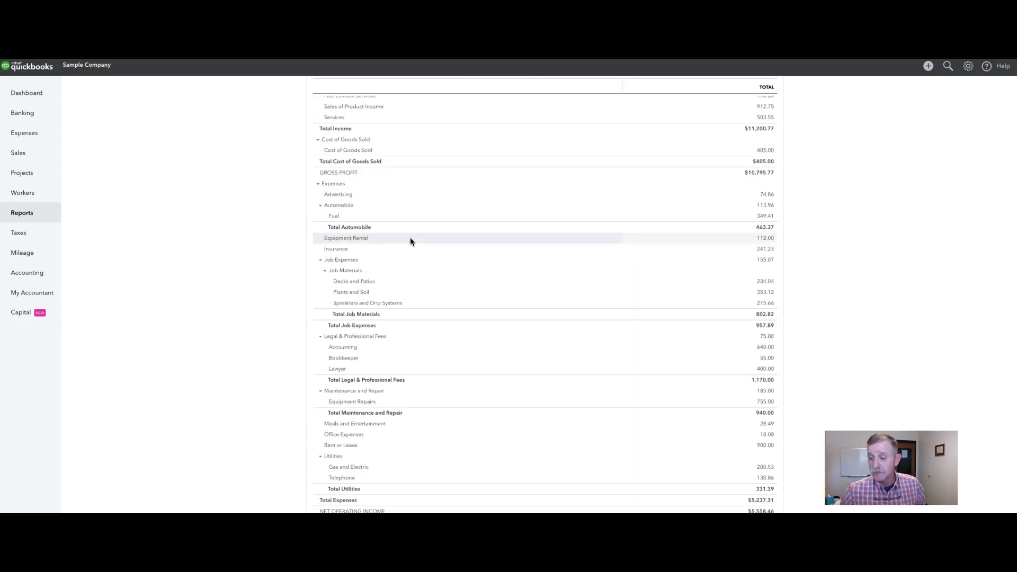